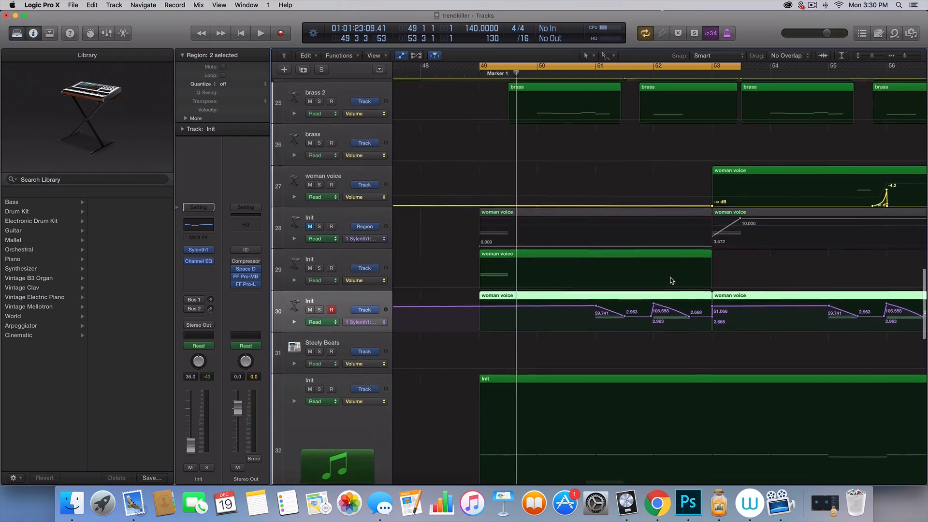
- Unmute Init track 28 and extend the cycle range to start slightly before bar 49
left_click(310, 227)
scroll(493, 254, "up", 1)
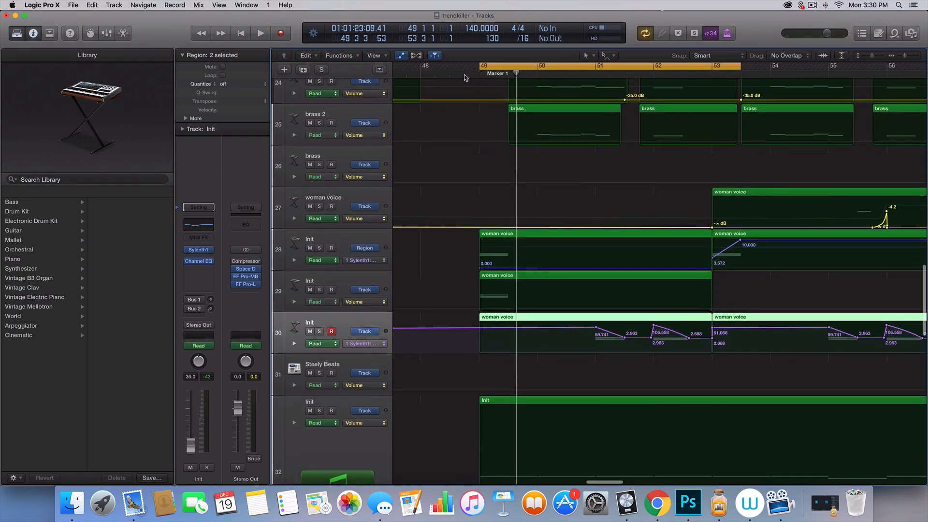
left_click_drag(477, 63, 472, 64)
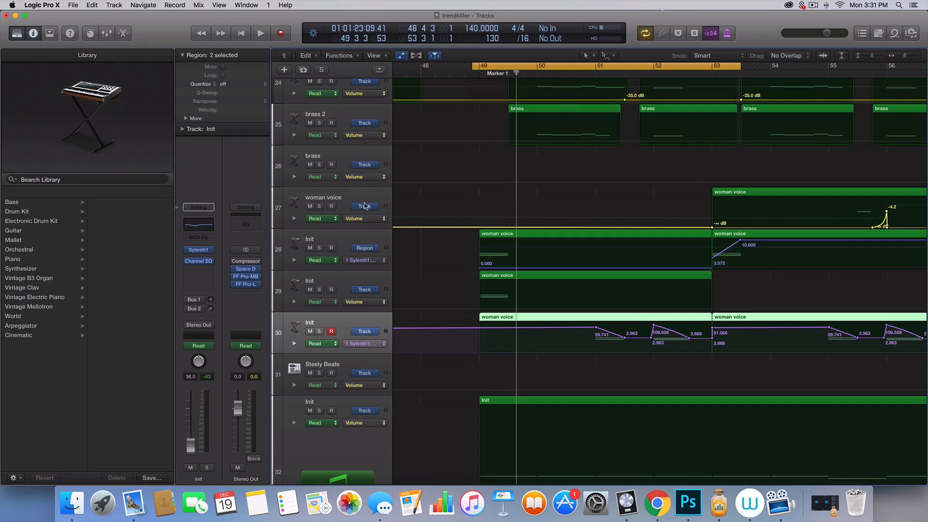
- Mute and delete Init track 29, which holds a single woman voice region at bar 49, and clear the selection
left_click(312, 289)
left_click(345, 274)
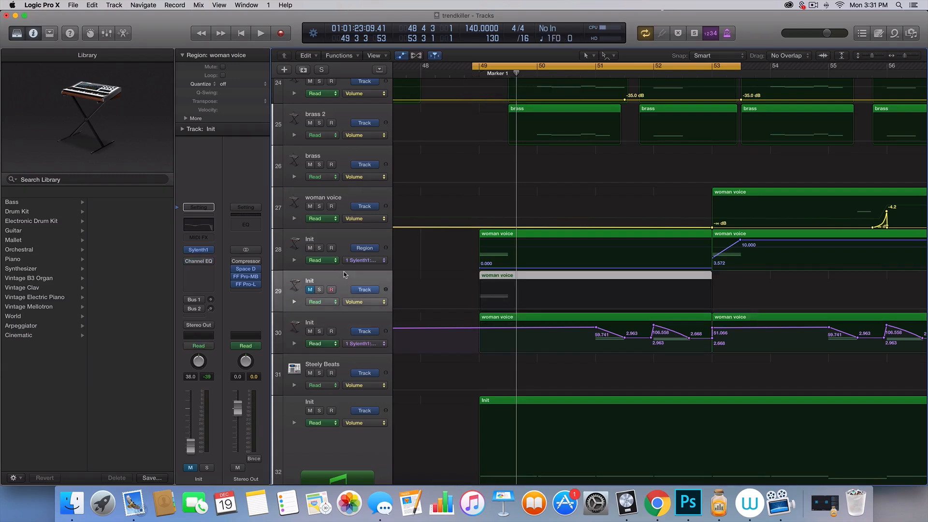
key("super+BackSpace")
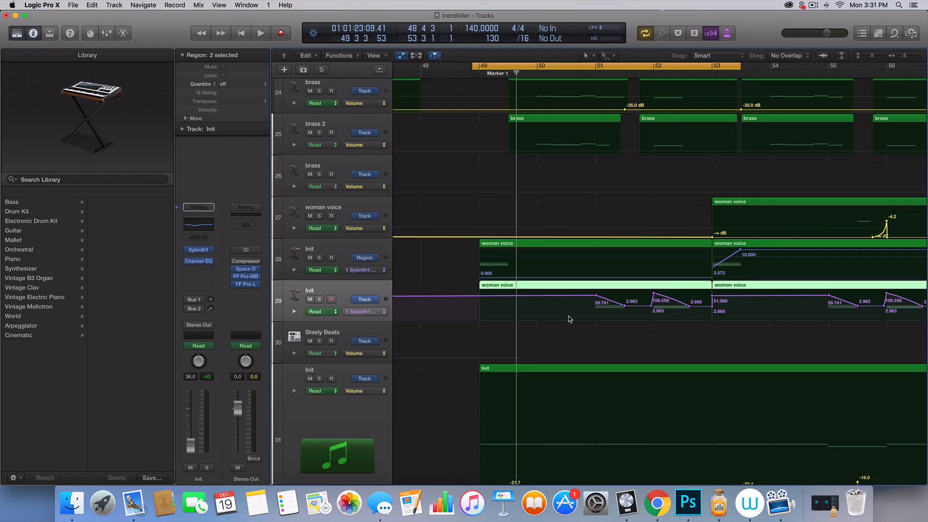
left_click(573, 330)
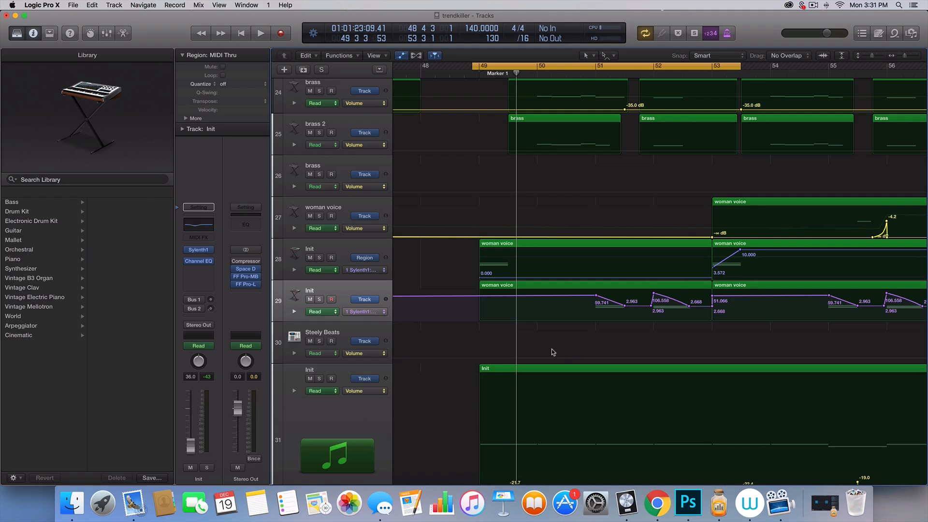
- Shift the cycle range slightly earlier and play back the woman voice section from bar 49
mouse_move(737, 66)
left_mouse_down()
mouse_move(808, 67)
mouse_move(733, 67)
left_mouse_up()
scroll(631, 175, "up", 1)
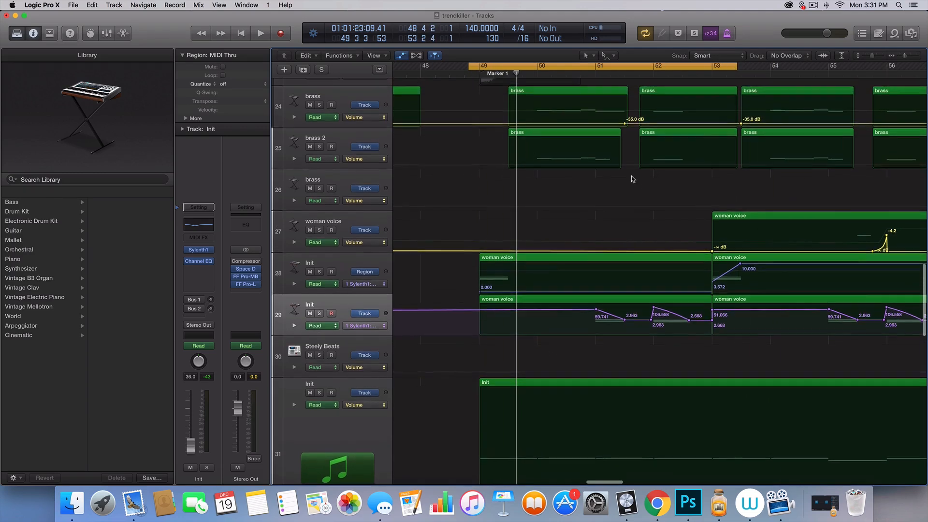
left_click_drag(483, 276, 503, 305)
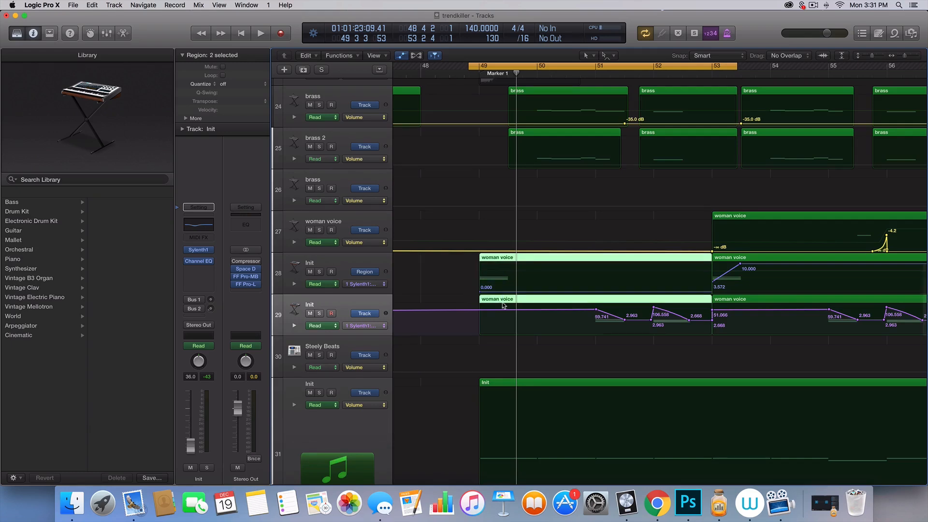
left_click(468, 262)
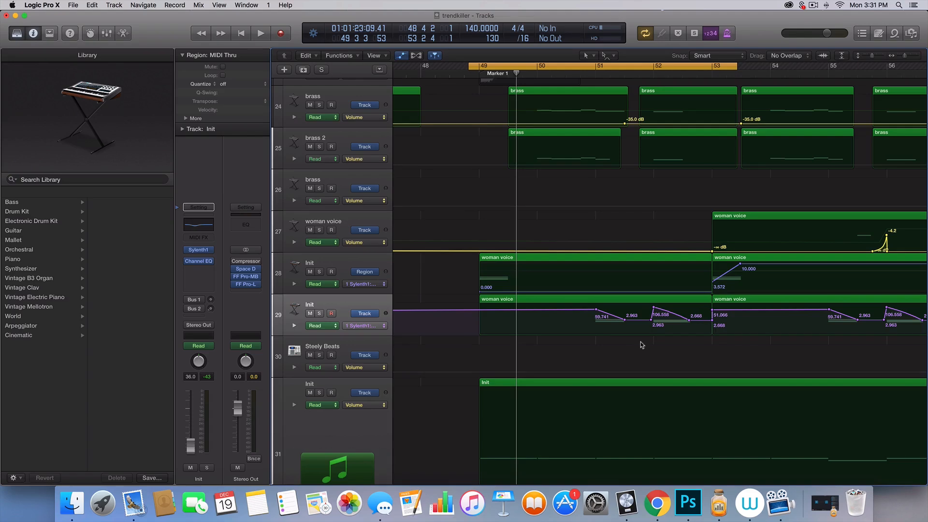
key("space")
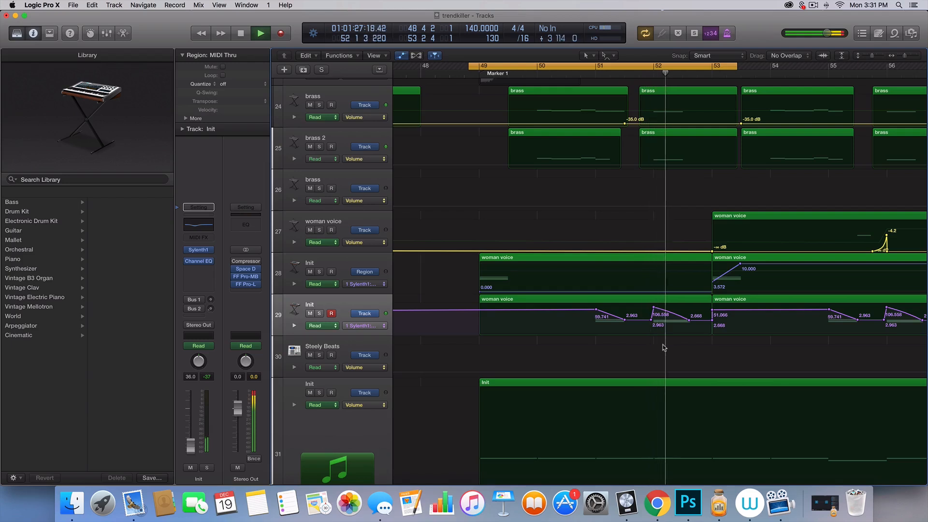
key("space")
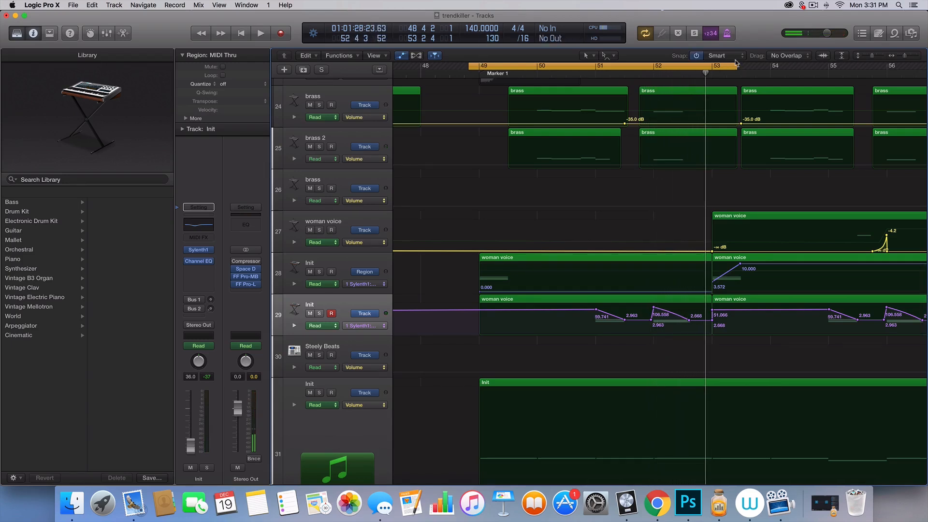
- Extend the cycle range's end to just past bar 57 and play the section through
left_click_drag(737, 63, 914, 66)
key("space")
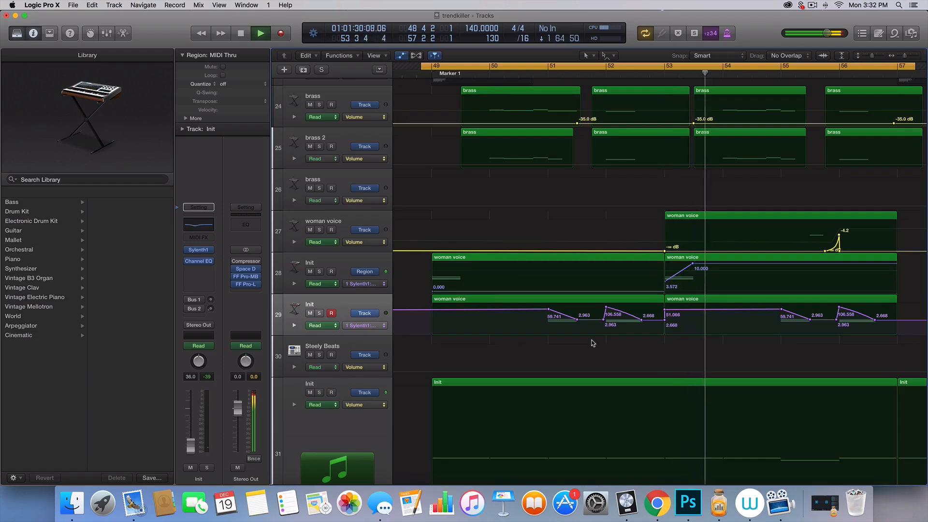
scroll(612, 341, "up", 1)
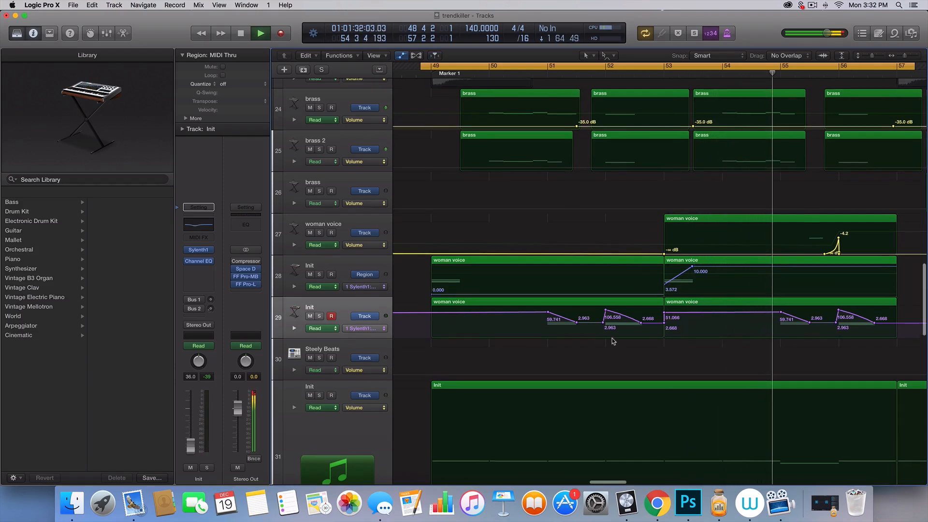
scroll(613, 342, "right", 1)
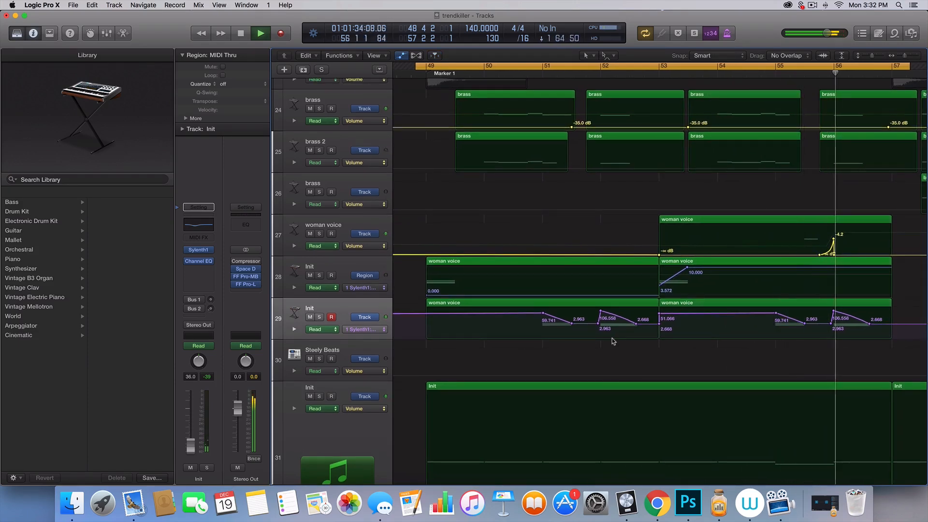
key("space")
- Examine the arrangement around bars 49 to 57 and the song's overall layout across all tracks
scroll(589, 295, "up", 2)
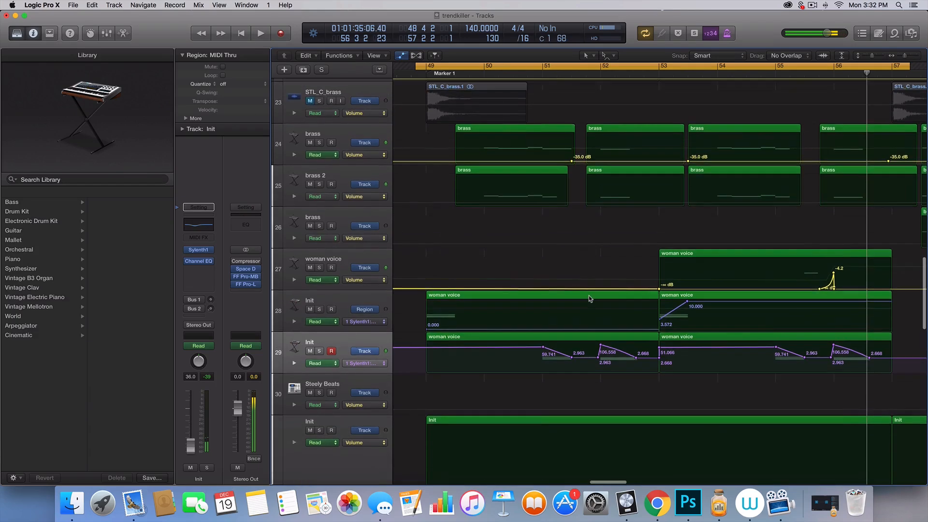
key("super+Left")
key("super+Left")
key("super+Left")
key("super+Left")
key("super+Left")
key("super+Left")
key("super+Right")
key("super+Right")
key("super+Right")
key("super+Right")
key("super+Right")
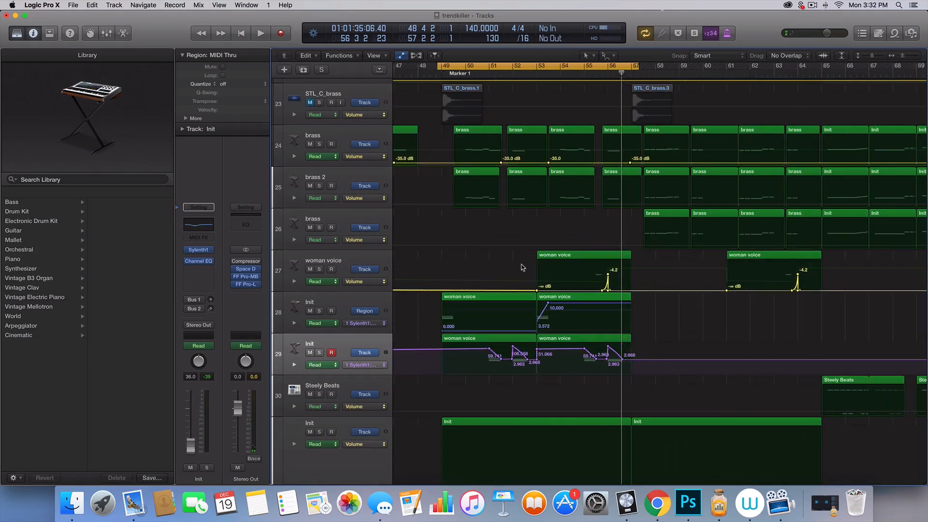
scroll(413, 198, "left", 3)
scroll(521, 242, "down", 5)
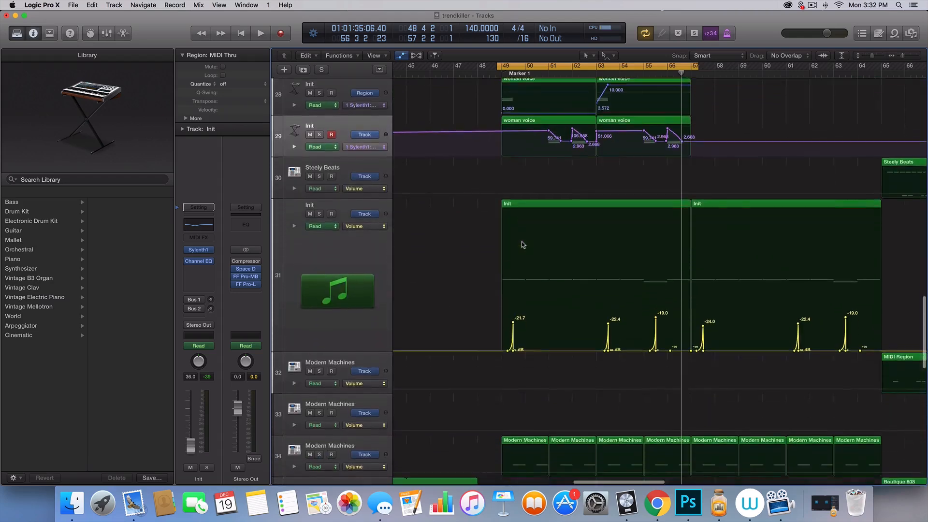
scroll(521, 241, "up", 7)
key("super+Left")
key("super+Left")
key("super+Left")
key("super+Left")
key("super+Left")
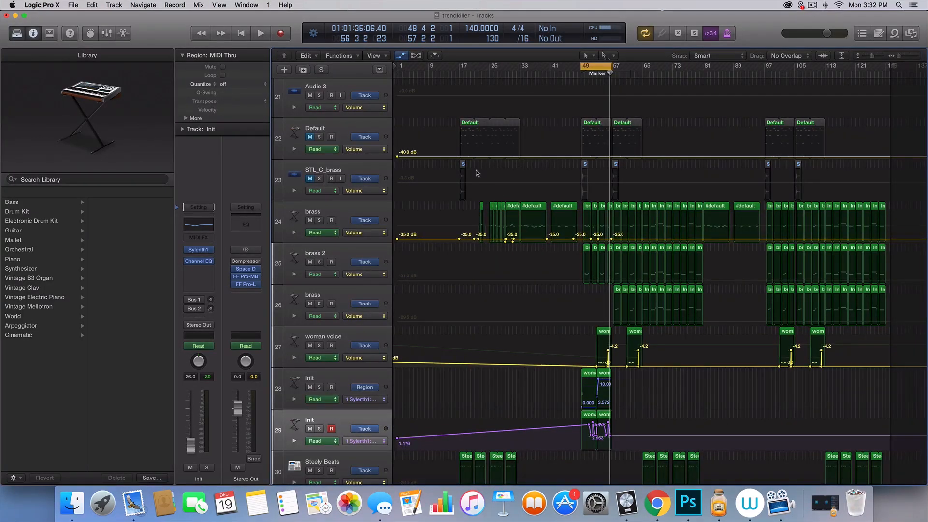
- Hide the automation curves and enlarge the track rows around the woman voice regions at bars 49 to 57
left_click(399, 55)
key("super+Up")
key("super+Right")
key("super+Right")
key("super+Right")
key("super+Right")
key("super+Right")
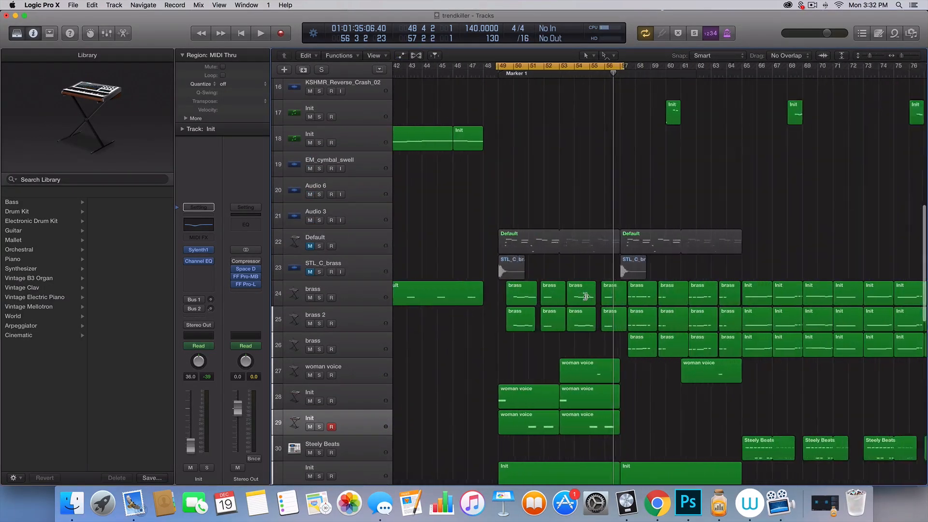
scroll(589, 297, "left", 3)
key("super+Left")
key("super+Left")
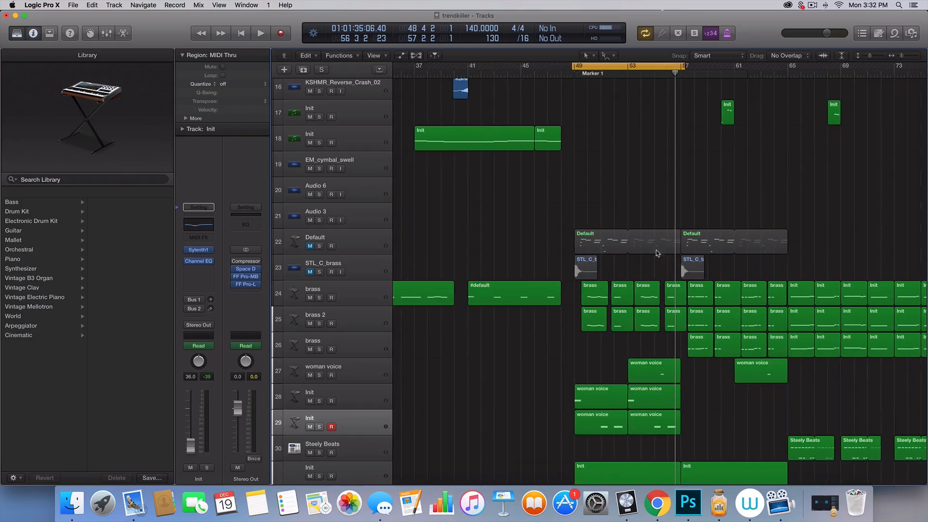
key("super+Right")
key("super+Right")
key("super+Right")
scroll(658, 311, "left", 3)
scroll(637, 333, "down", 4)
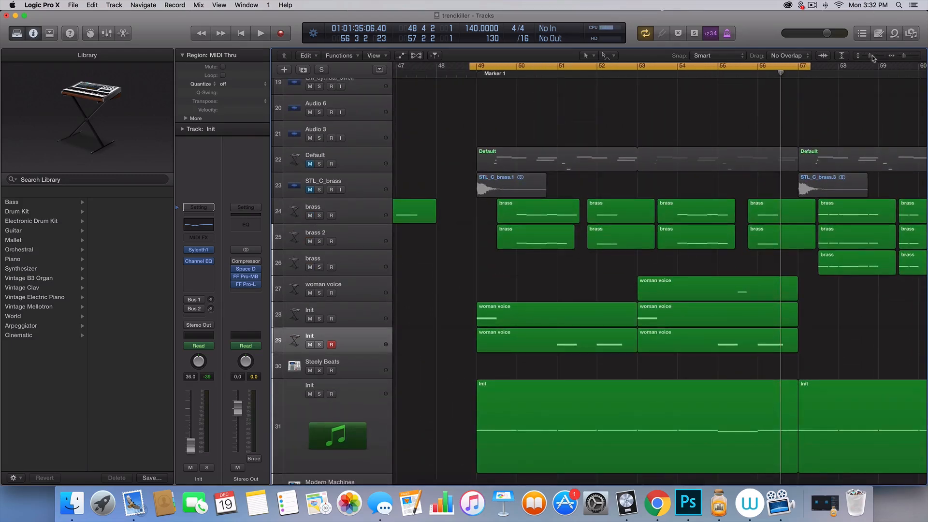
left_click_drag(872, 55, 877, 55)
scroll(769, 153, "up", 3)
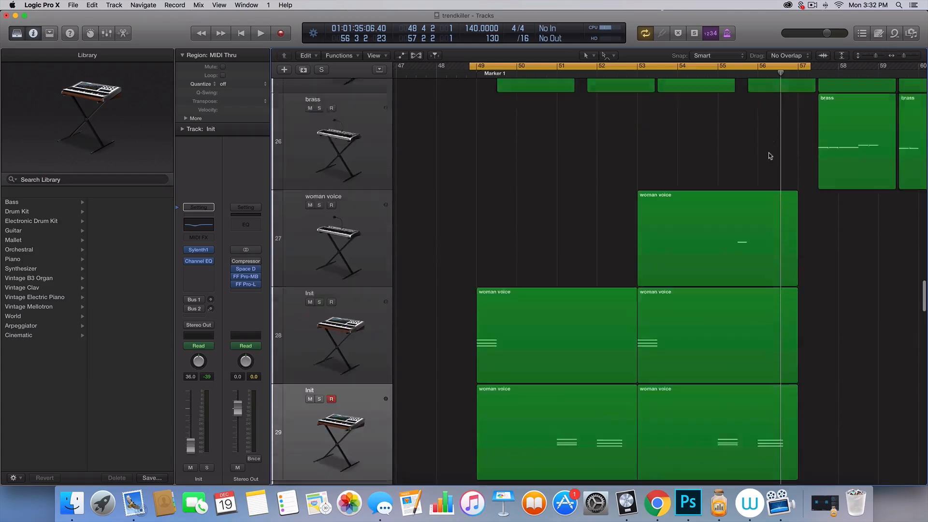
scroll(770, 155, "down", 2)
- Select the four woman voice regions on Init tracks 28 and 29
left_click(360, 248)
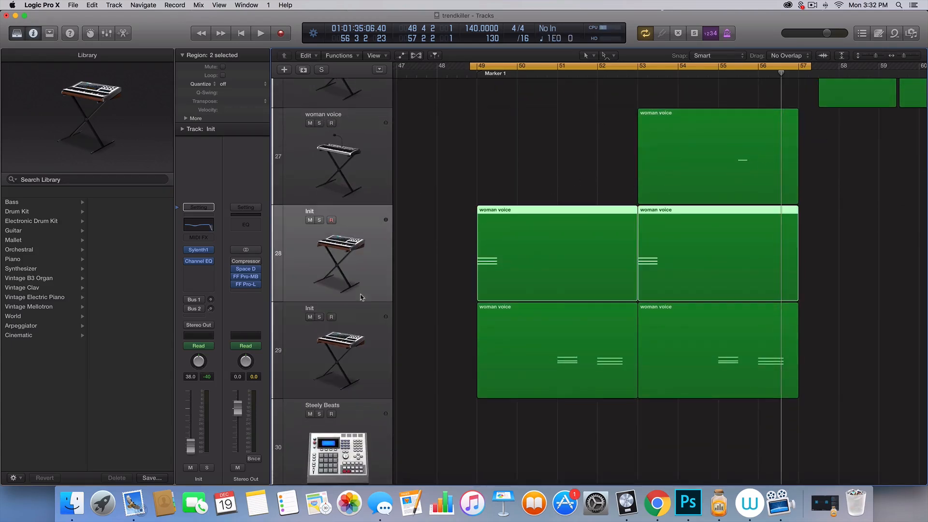
left_click(366, 336)
left_click_drag(416, 203, 693, 364)
left_click_drag(444, 261, 771, 351)
- Set the cycle range from the middle of bar 50 to bar 53
left_click(554, 66)
left_click(550, 65)
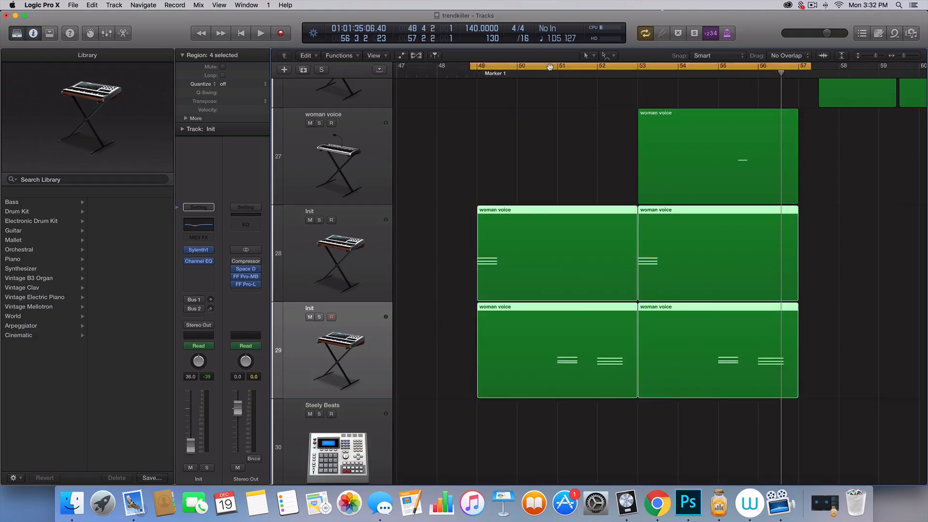
left_click_drag(542, 65, 636, 67)
scroll(600, 275, "down", 2)
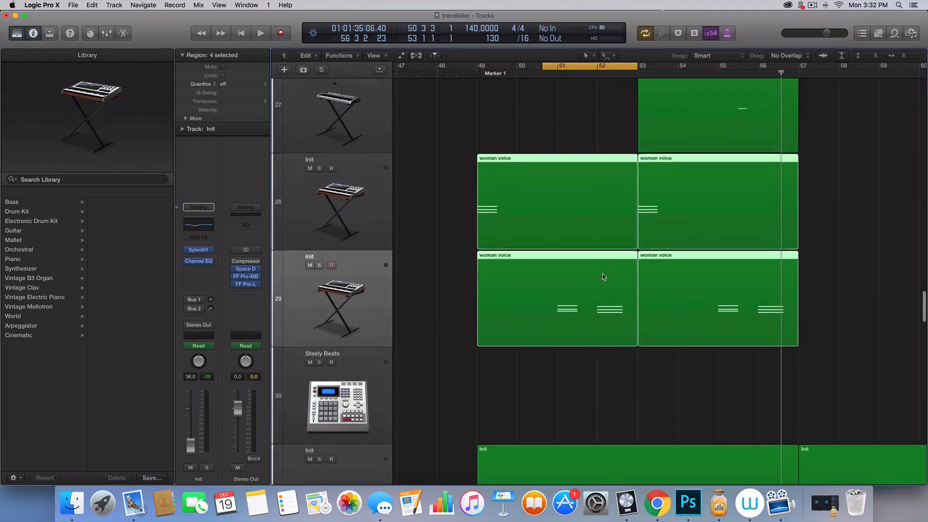
- Solo Init track 29 and play back its woman voice chords within the cycle range
left_click(550, 383)
left_click_drag(448, 298, 722, 296)
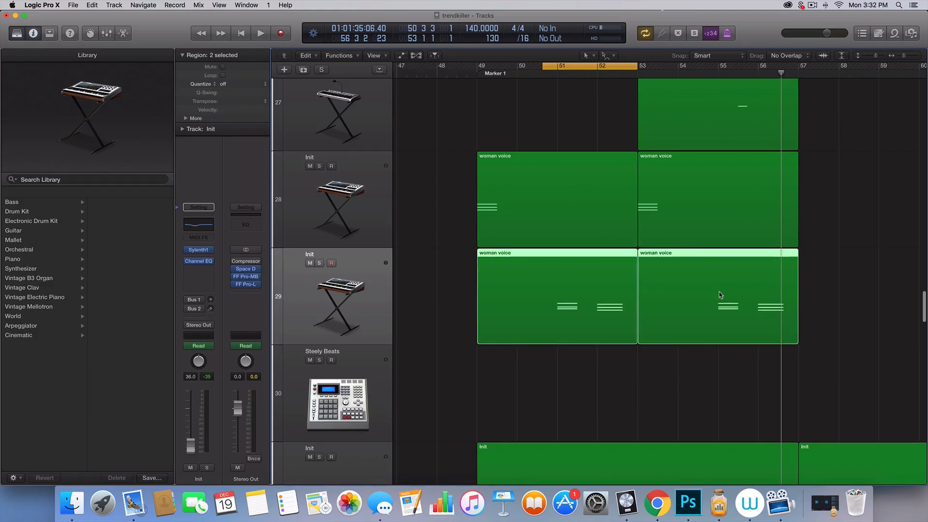
left_click(614, 392)
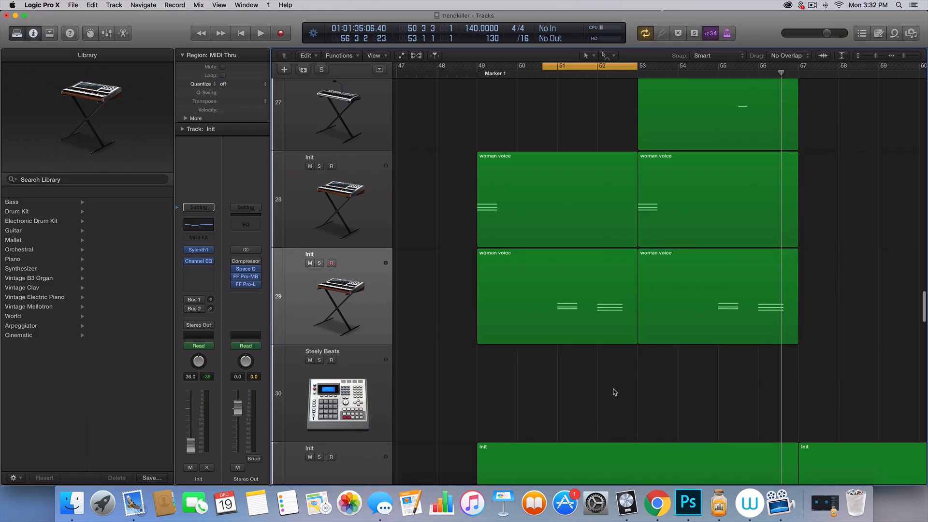
key("super+Right")
left_click(319, 263)
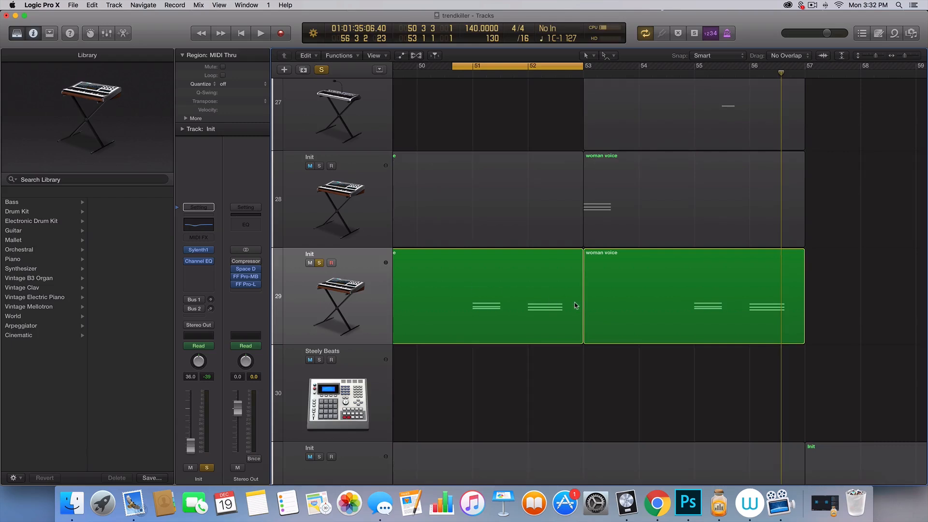
key("space")
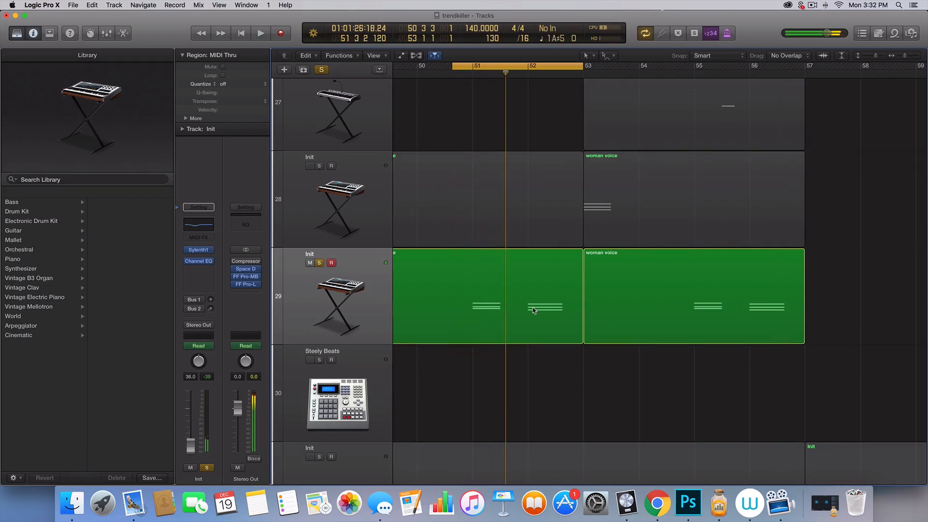
scroll(454, 316, "left", 2)
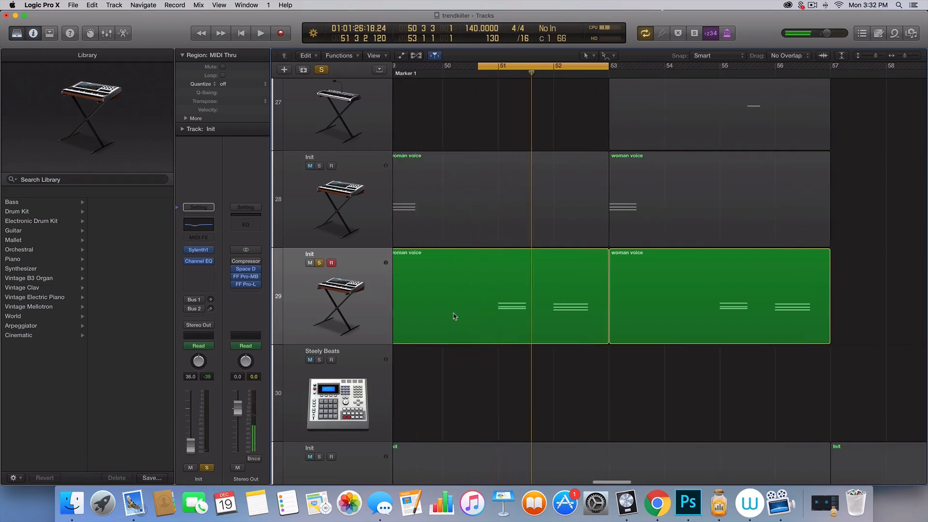
- Set the cycle range from just before bar 49 to bar 53, around track 29's first woman voice region
left_click(454, 316)
scroll(454, 316, "left", 6)
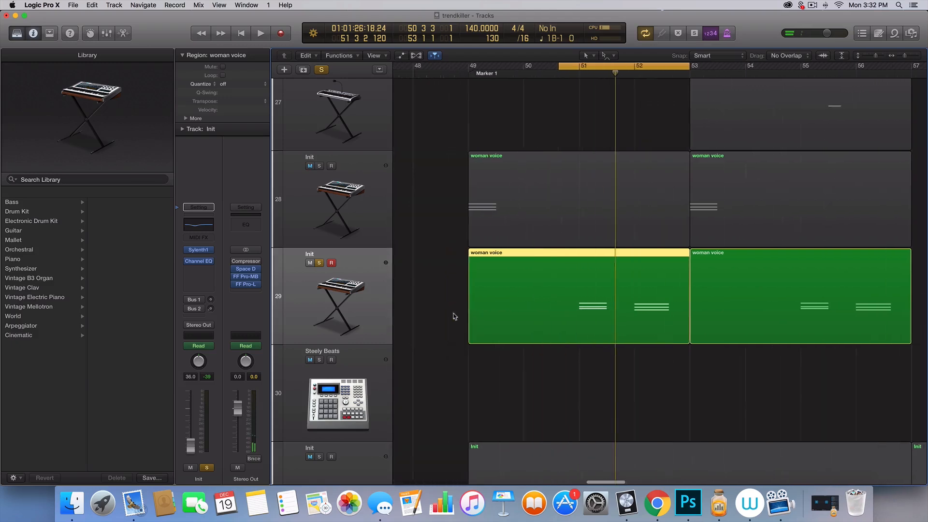
scroll(454, 316, "up", 2)
scroll(454, 316, "up", 2)
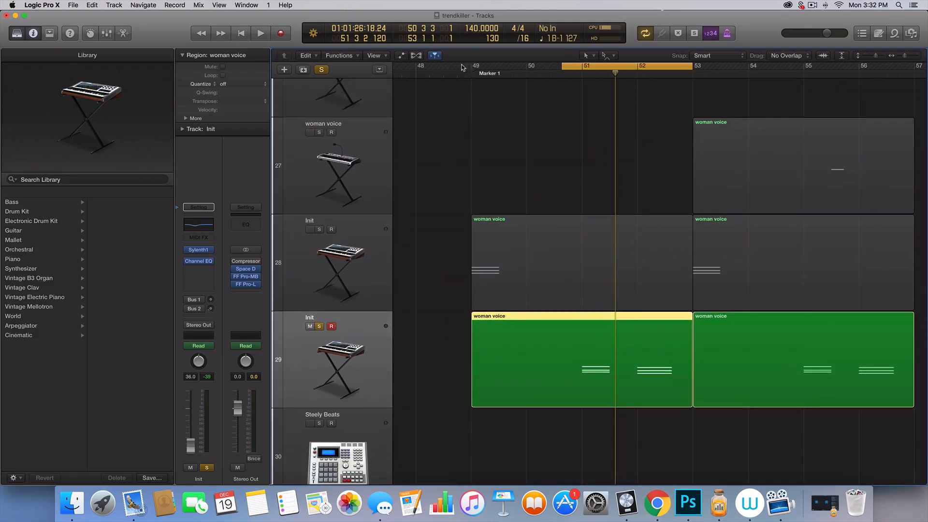
left_click_drag(469, 67, 691, 68)
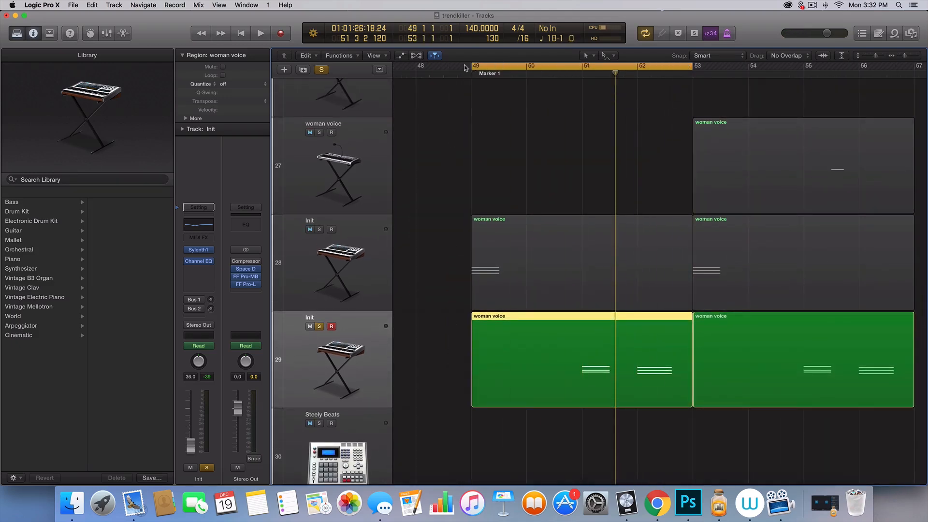
left_click_drag(468, 66, 457, 66)
- Turn off solo on Init track 29 and select both of its woman voice regions
left_click(704, 358, "shift")
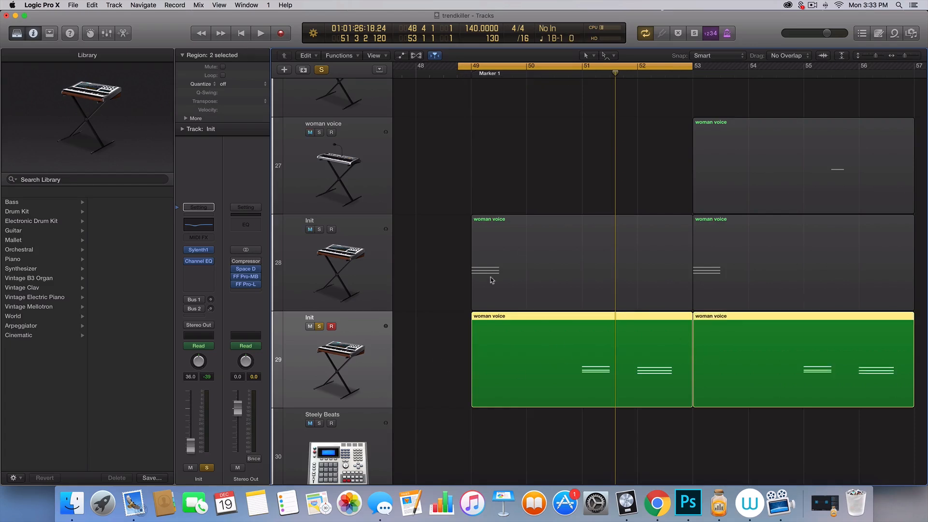
left_click(320, 326)
scroll(346, 271, "up", 2)
left_click(363, 281)
left_click(352, 385)
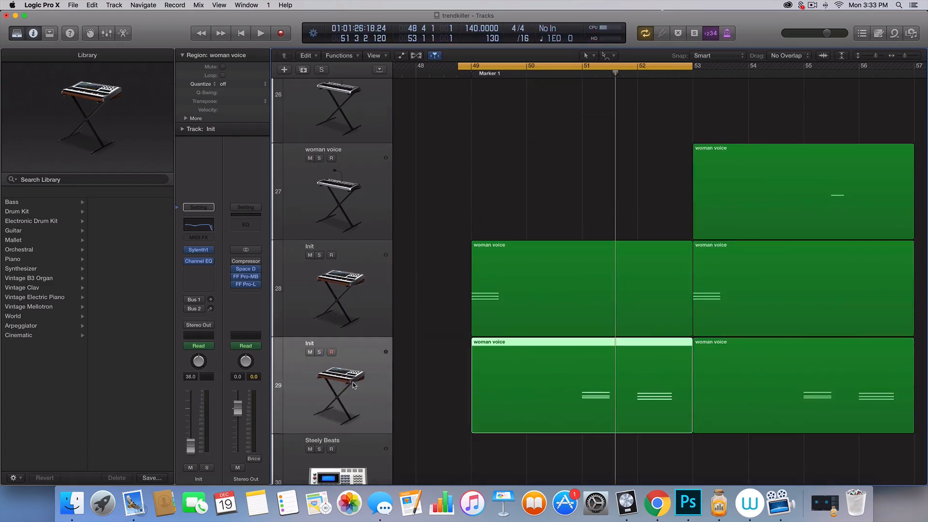
left_click_drag(441, 381, 821, 452)
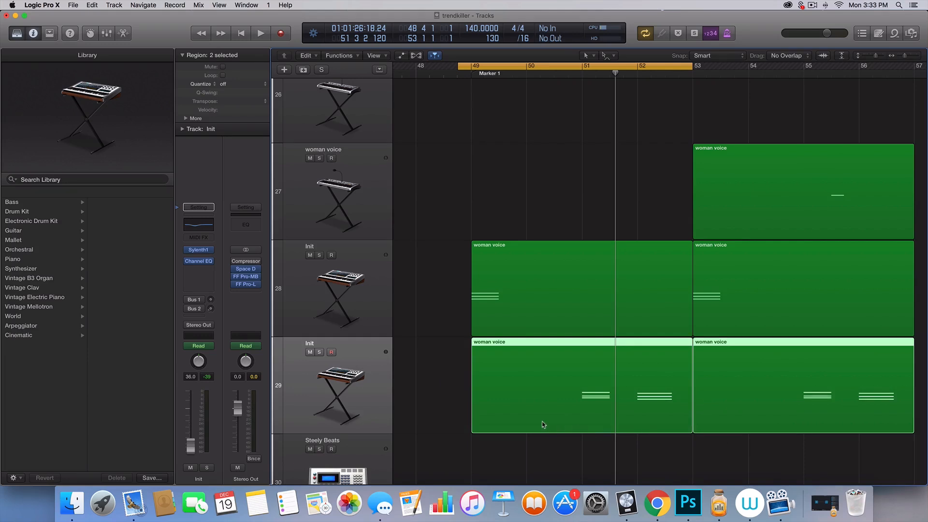
- Reselect both woman voice regions on Init track 29, then select the first woman voice region on Init track 28
left_click(441, 394)
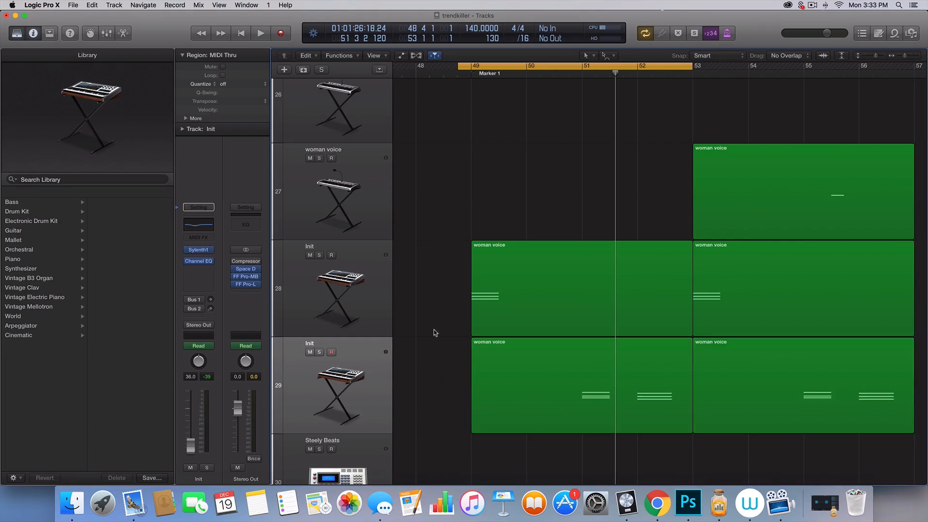
left_click_drag(440, 347, 723, 399)
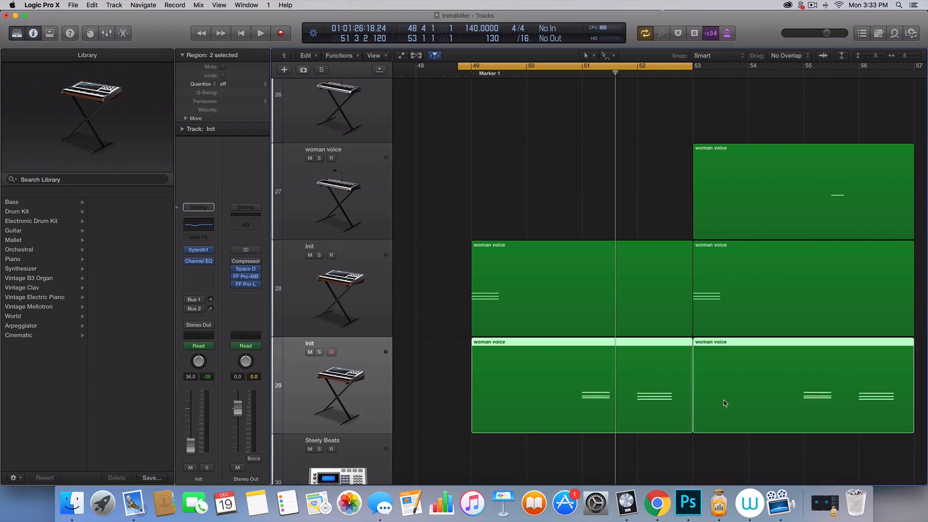
left_click(434, 305)
left_click(375, 300)
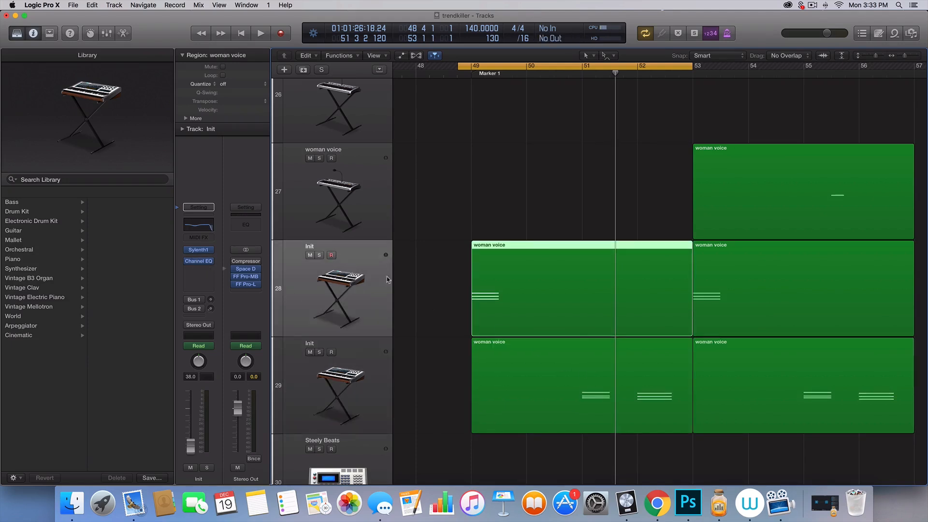
left_click(414, 282)
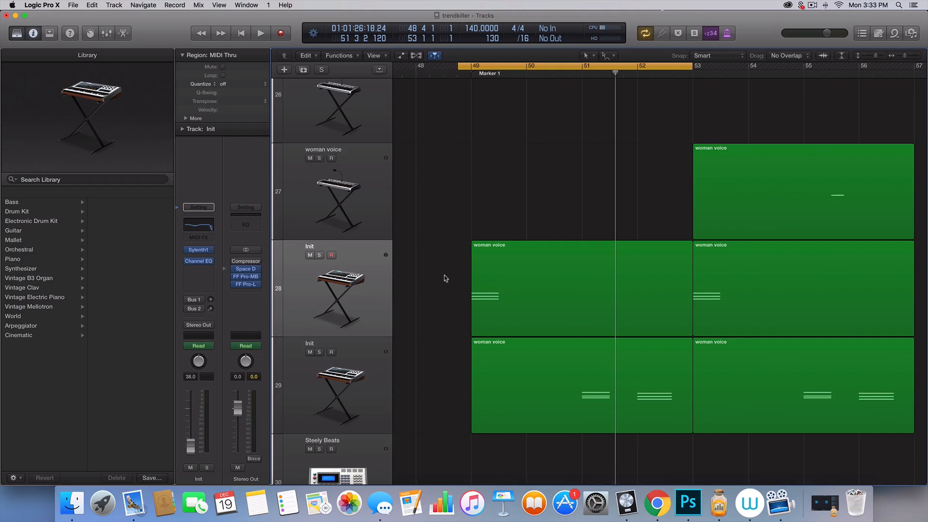
left_click(508, 278)
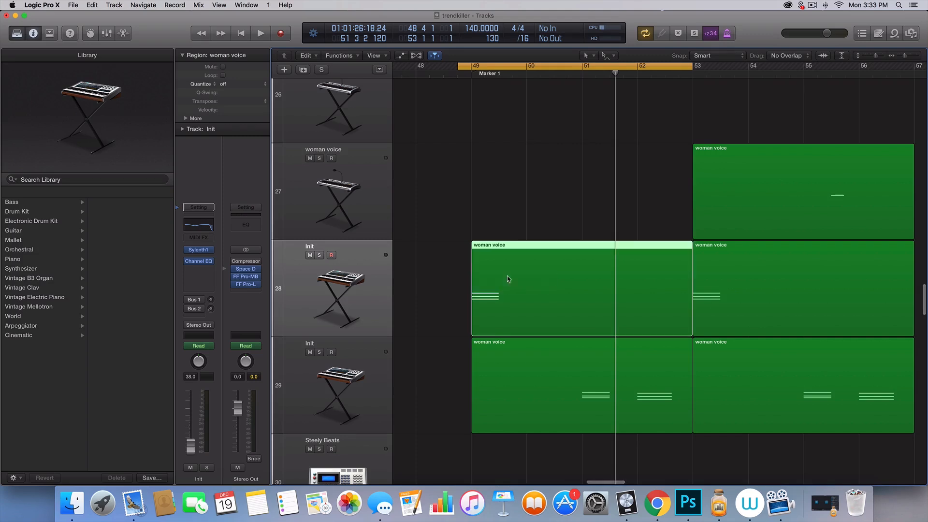
- Solo Init track 28 and select both of its woman voice regions
left_click(319, 255)
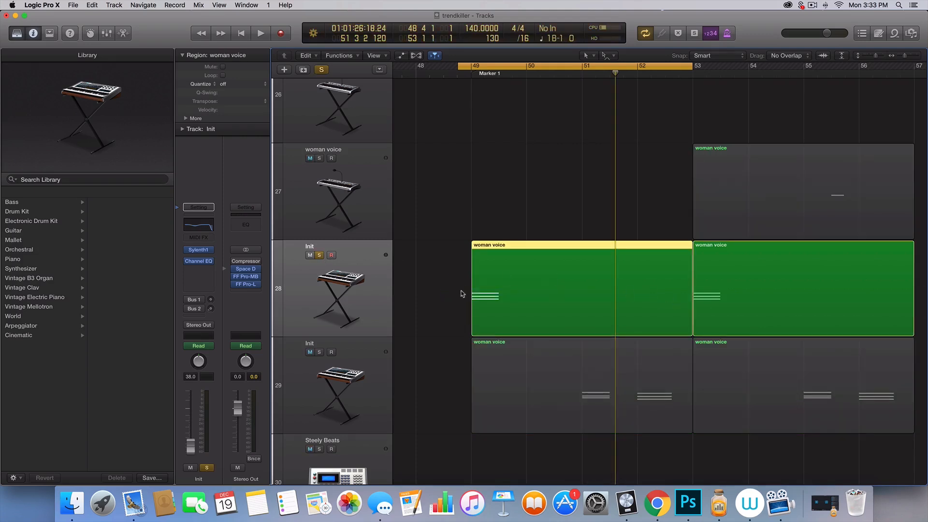
left_click(707, 295, "shift")
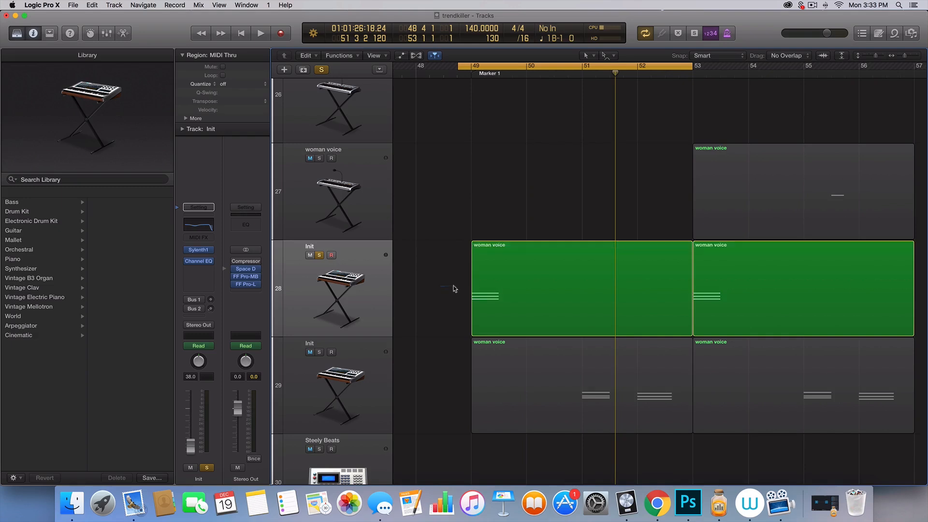
left_click_drag(444, 292, 828, 297)
scroll(508, 282, "up", 3)
scroll(507, 282, "left", 2)
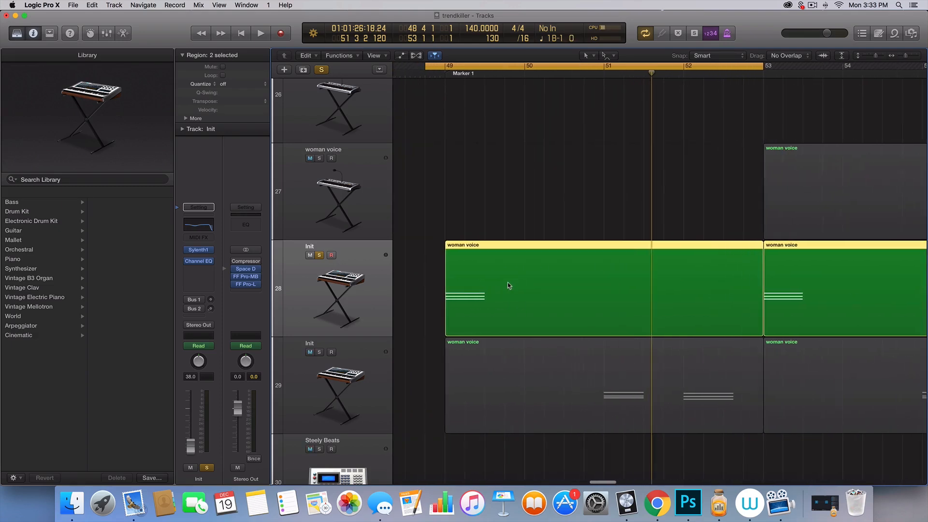
- Play back Init track 28's first woman voice region and open its notes in the Piano Roll
left_click(361, 289)
scroll(508, 289, "left", 2)
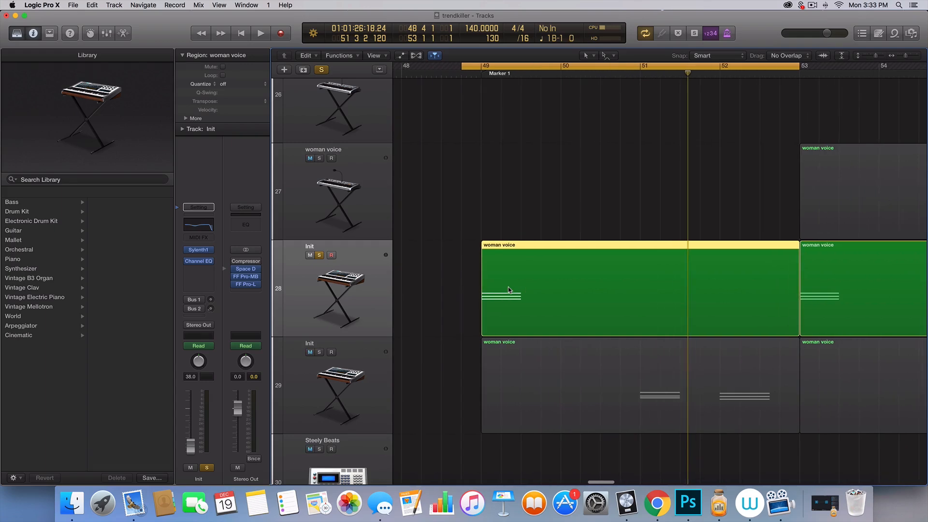
key("space")
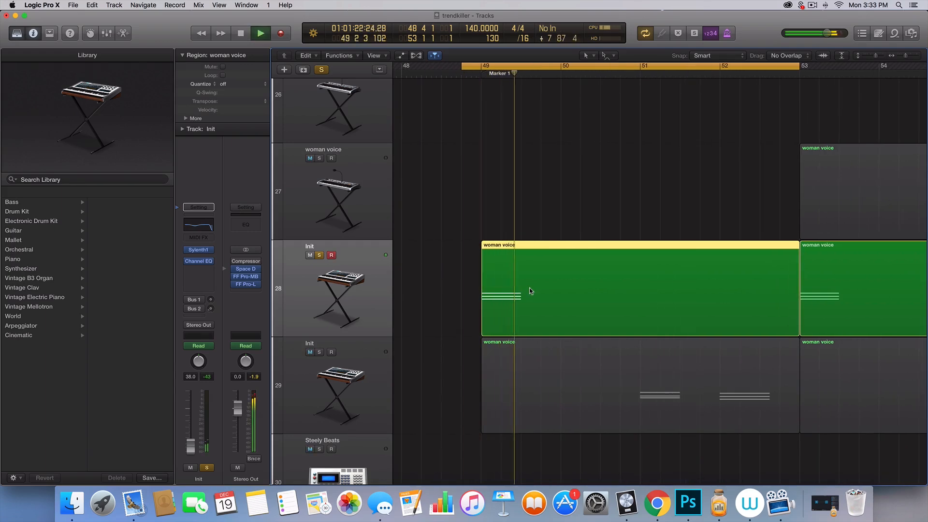
double_click(528, 299)
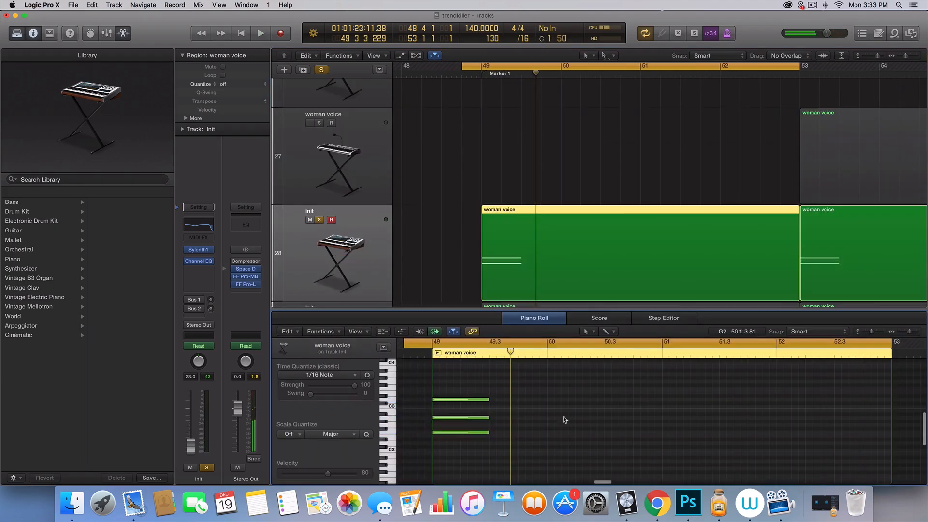
- Select the three-note chord at bar 49 and play it back, ending by turning off solo on Init track 28
left_click(468, 399)
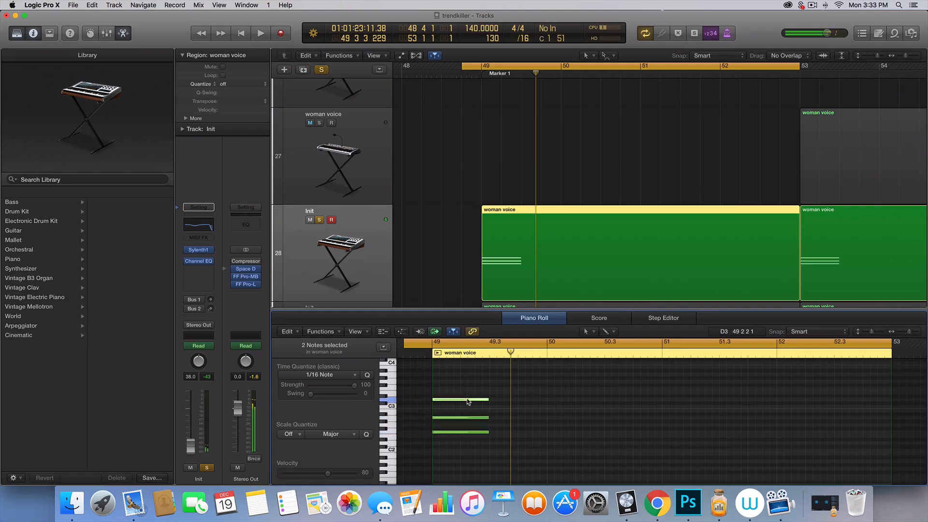
left_click_drag(467, 387, 493, 465)
key("space")
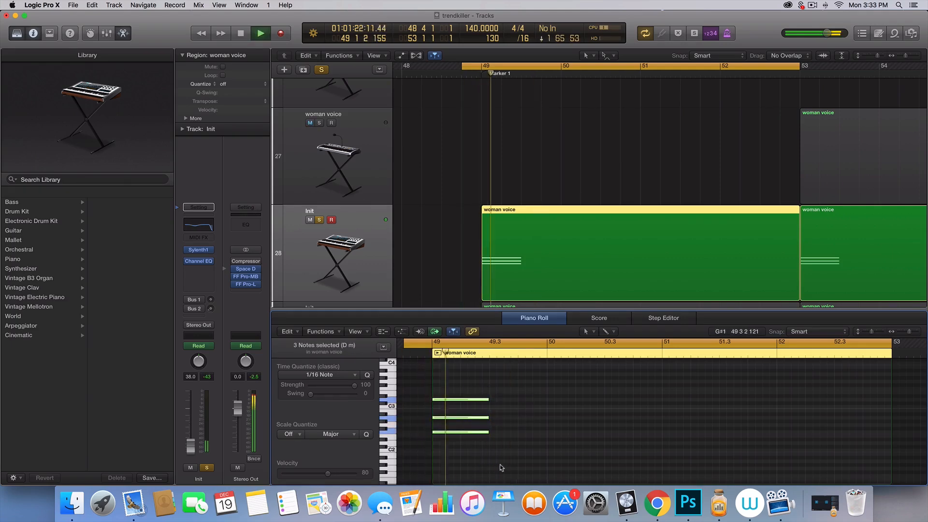
key("space")
scroll(551, 164, "down", 3)
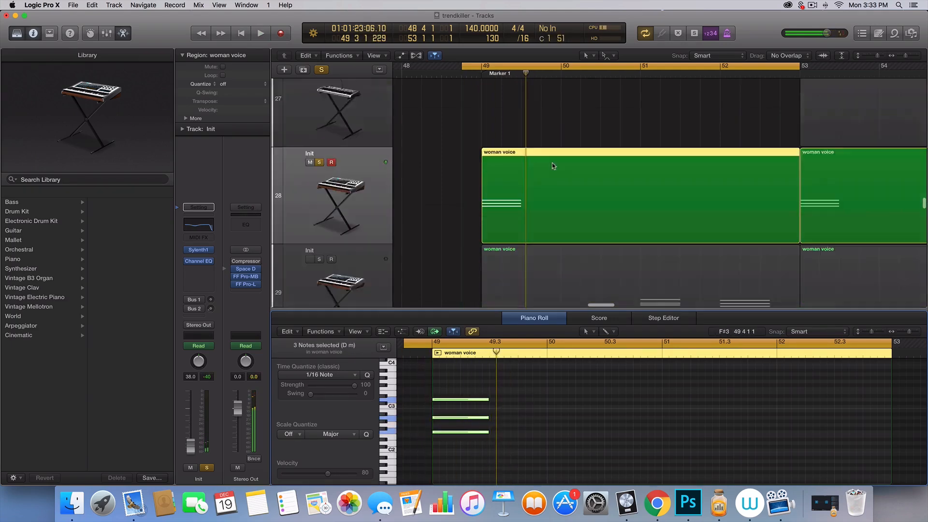
left_click(319, 179)
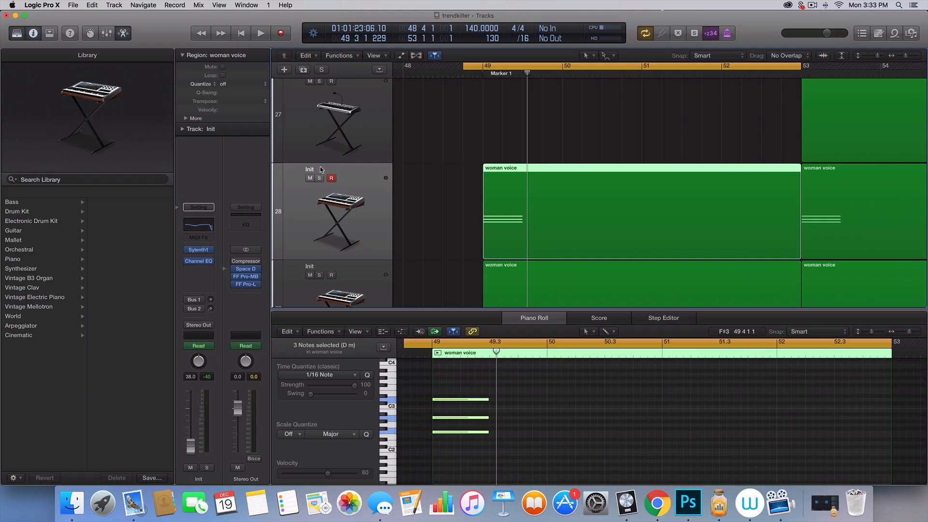
- Create a new track with Init track 28's settings and replace its instrument with a fresh LennarDigital Sylenth1
left_click(303, 70)
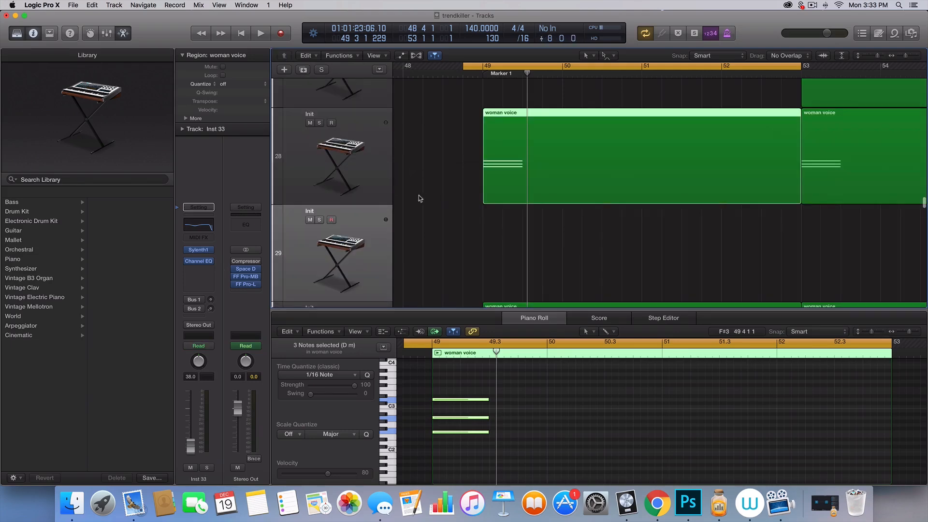
left_click(213, 250)
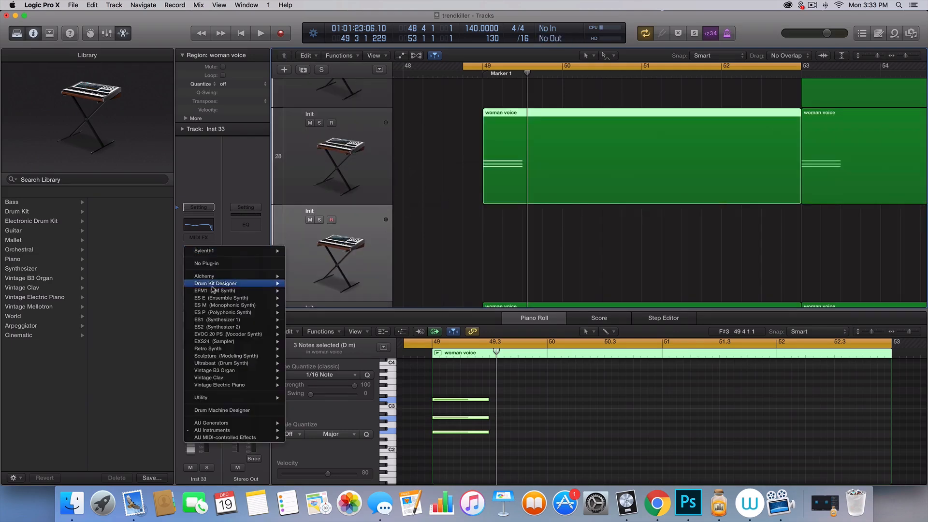
left_click(221, 265)
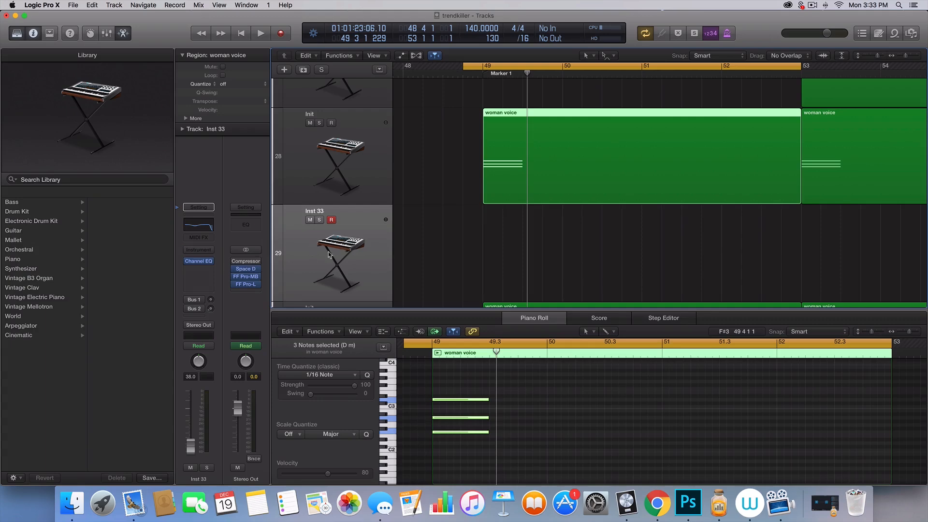
left_click(209, 251)
mouse_move(230, 414)
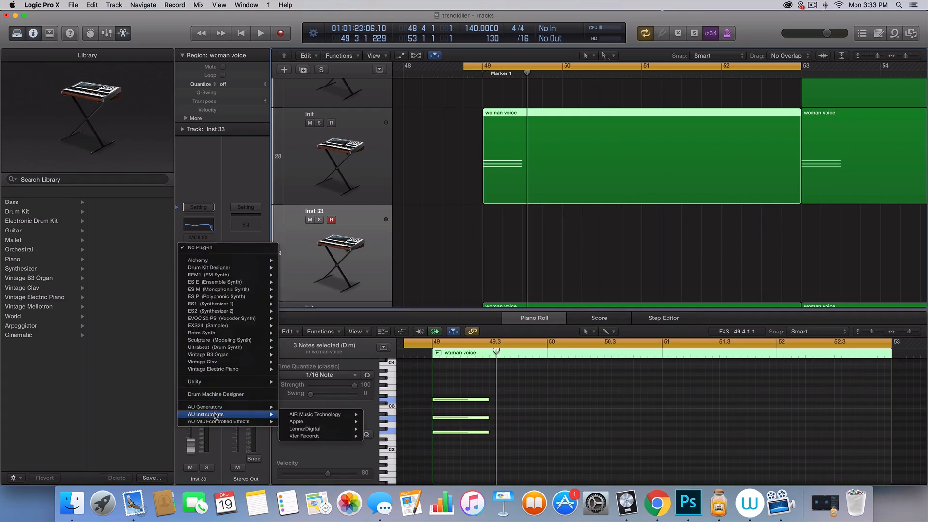
mouse_move(314, 429)
left_click(400, 429)
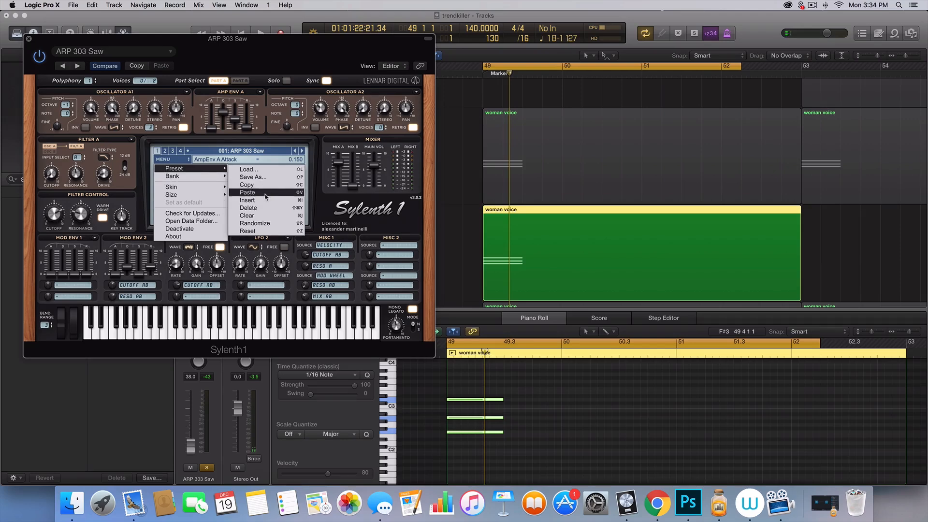
- Reset the new Sylenth1 to the Init preset and play the woman voice chord through it
left_click(249, 191)
left_click(178, 159)
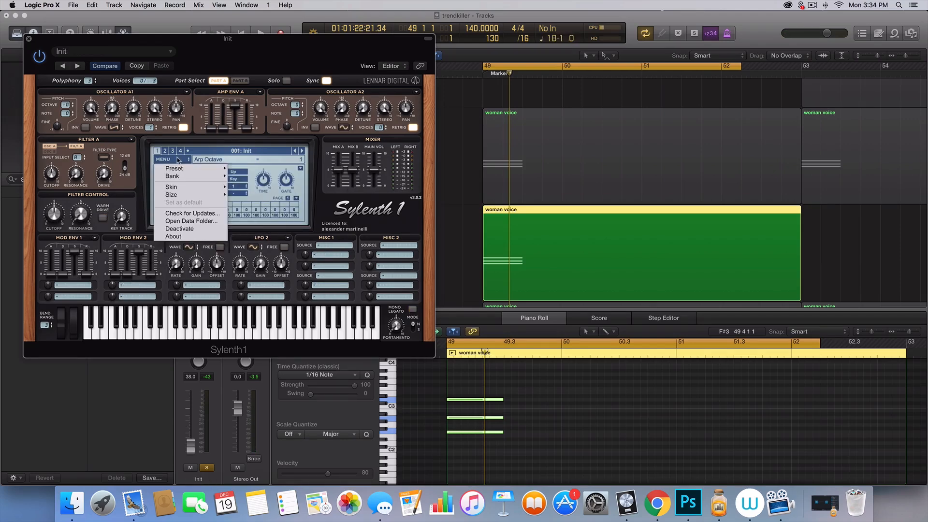
mouse_move(186, 168)
left_click(247, 200)
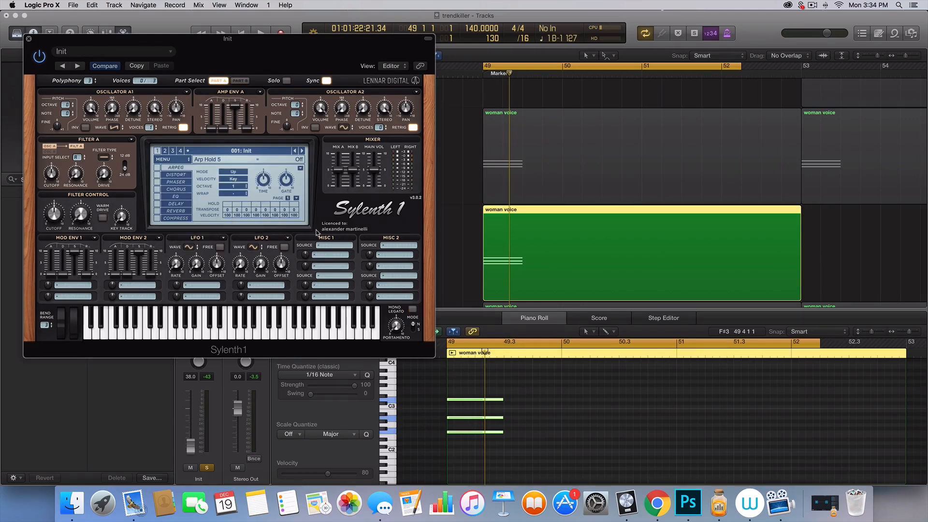
key("space")
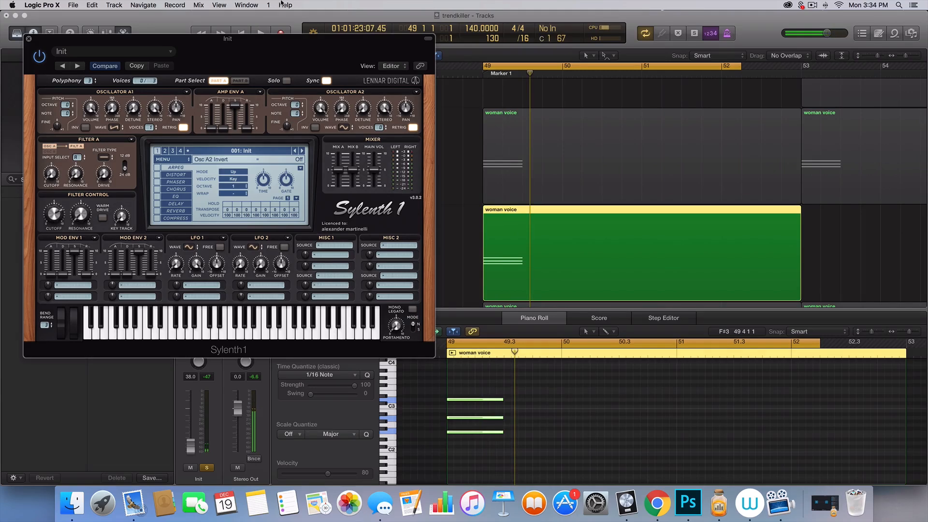
left_click_drag(279, 45, 587, 64)
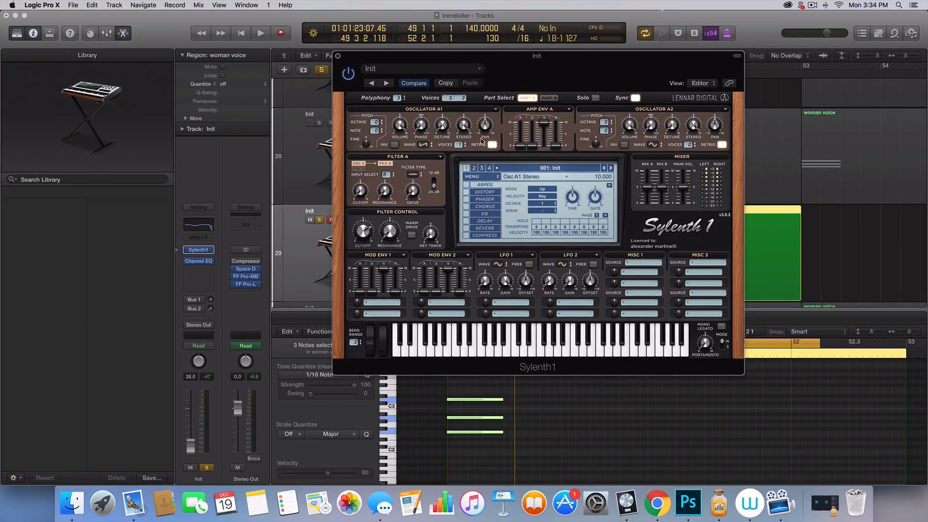
- Turn off retrigger and raise the voice counts on oscillators A1 and A2, and choose oscillator A2's waveform
left_click(491, 144)
left_click_drag(461, 144, 477, 21)
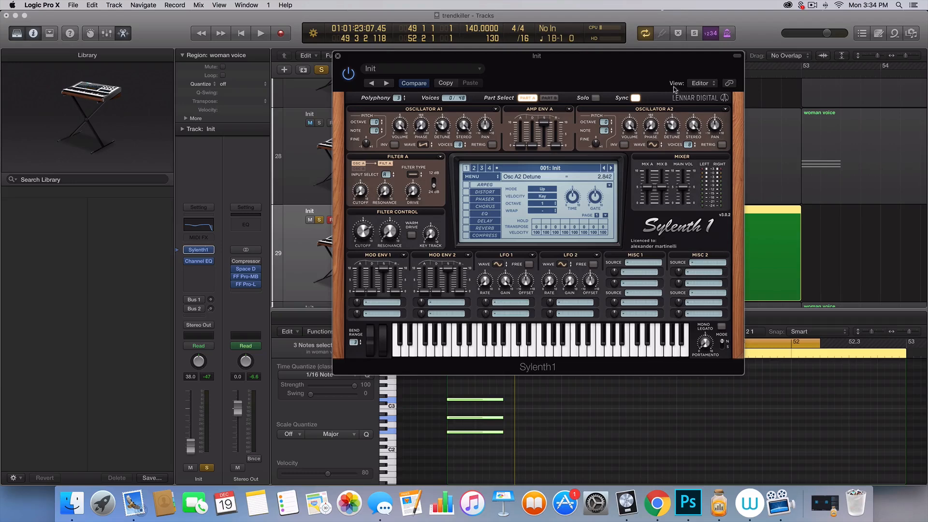
left_click(654, 145)
left_click(659, 165)
- Set oscillator B1 in Part B to octave +2 with retrigger off, and play the chord from Part A
left_click(548, 97)
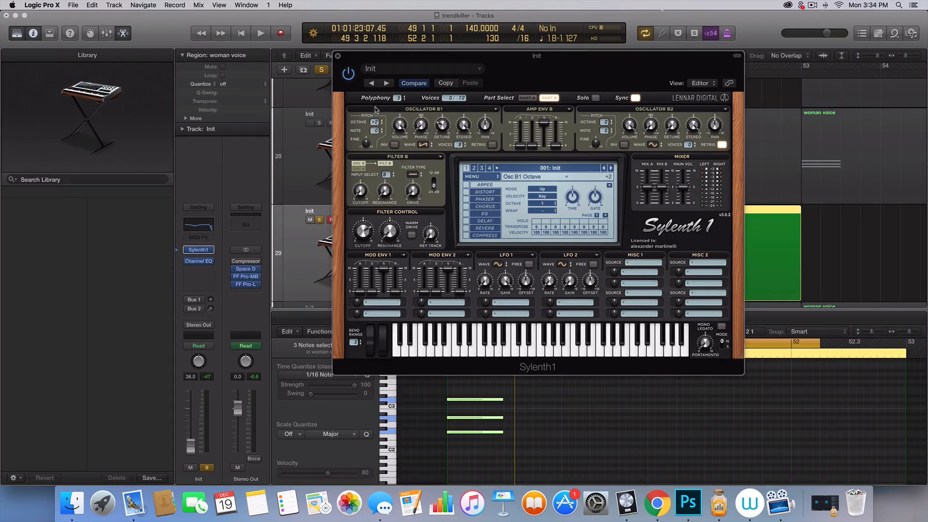
left_click(527, 98)
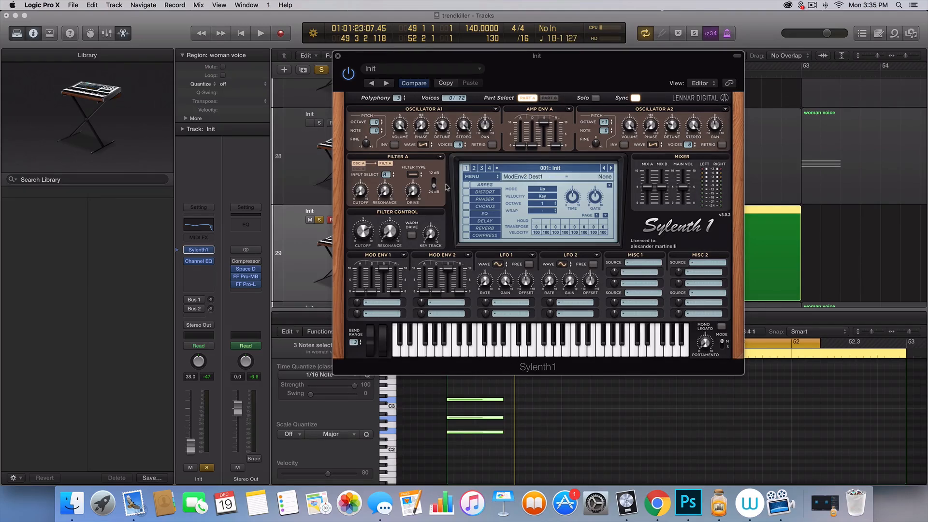
key("space")
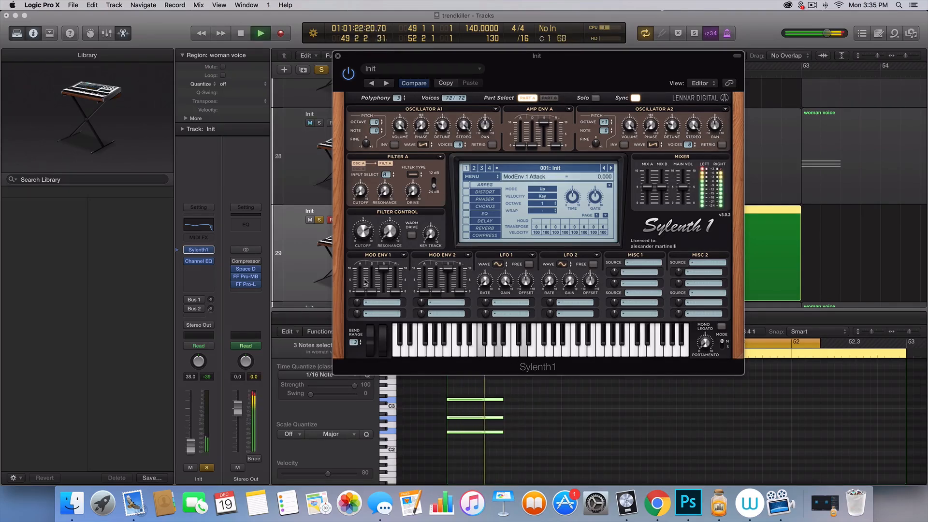
key("space")
- Examine the chord's frequency spectrum during playback with the analyzer of the track's Channel EQ
mouse_move(200, 261)
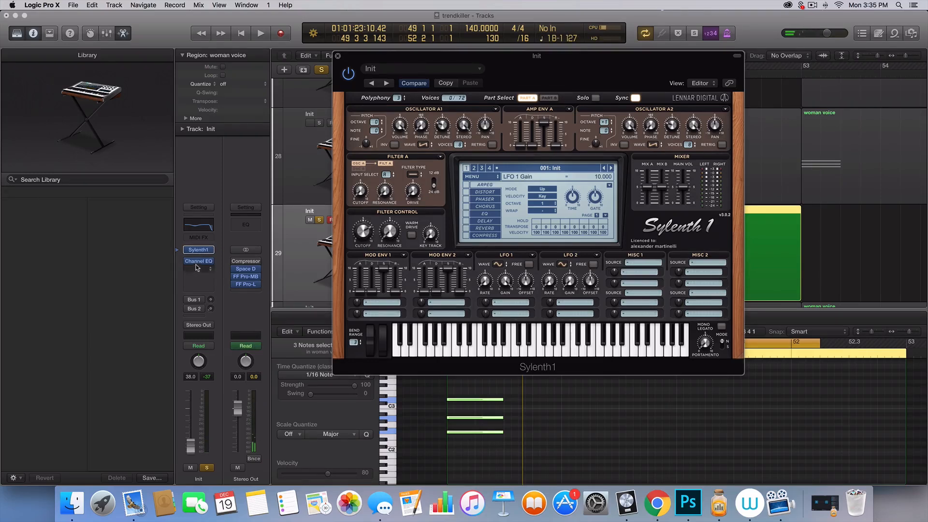
left_click(199, 263)
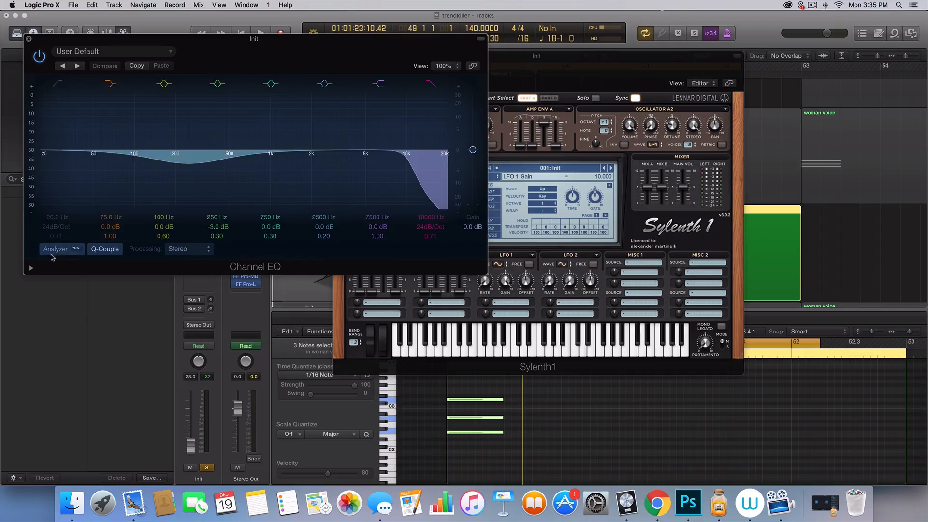
left_click(50, 254)
left_click(51, 253)
key("space")
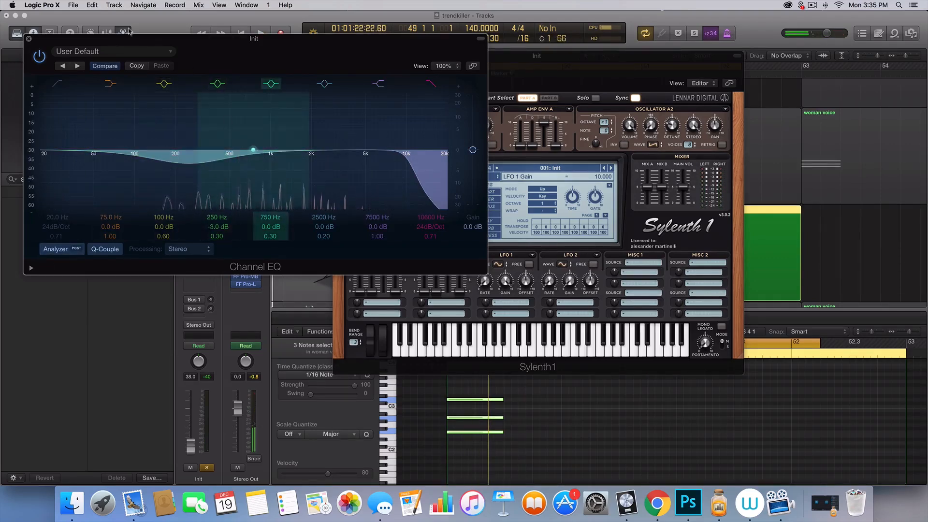
left_click(28, 39)
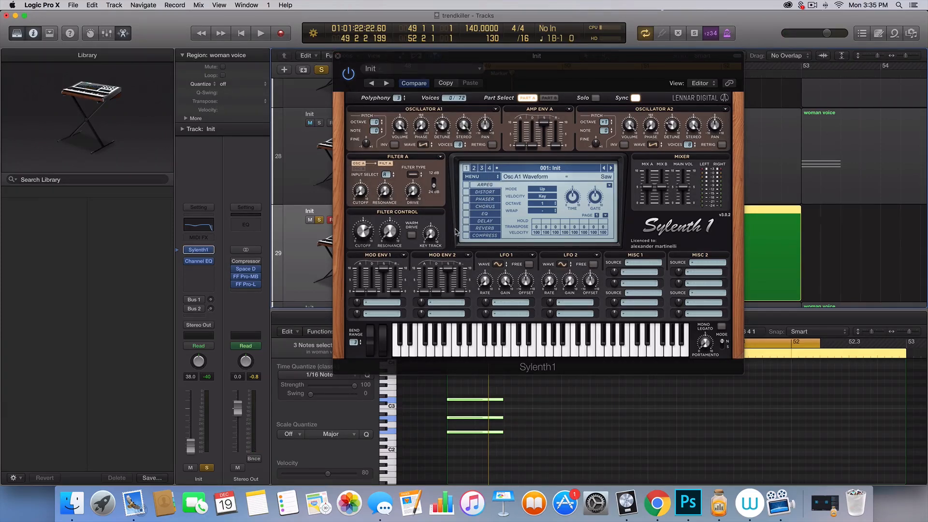
- Set the filter type to Lowpass for both Filter A and Filter B in Sylenth1
left_click(413, 175)
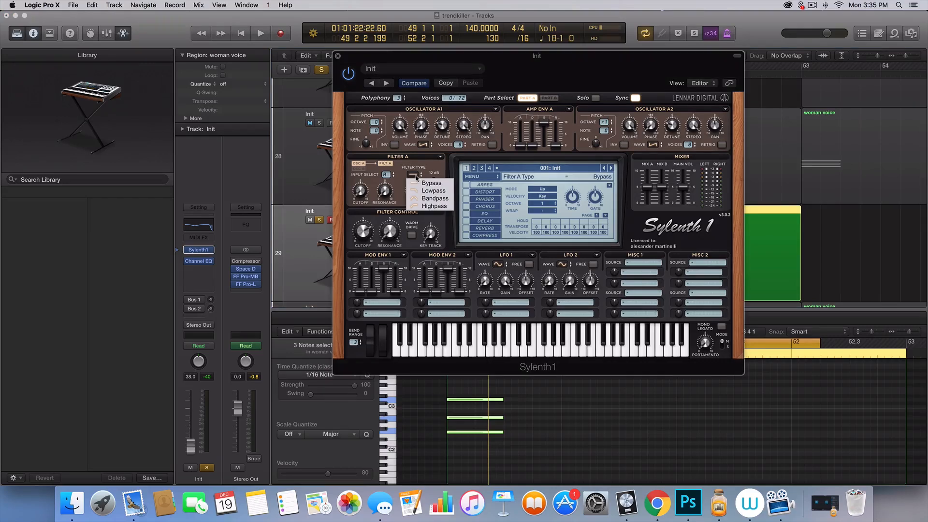
left_click(425, 191)
left_click(414, 174)
left_click(417, 191)
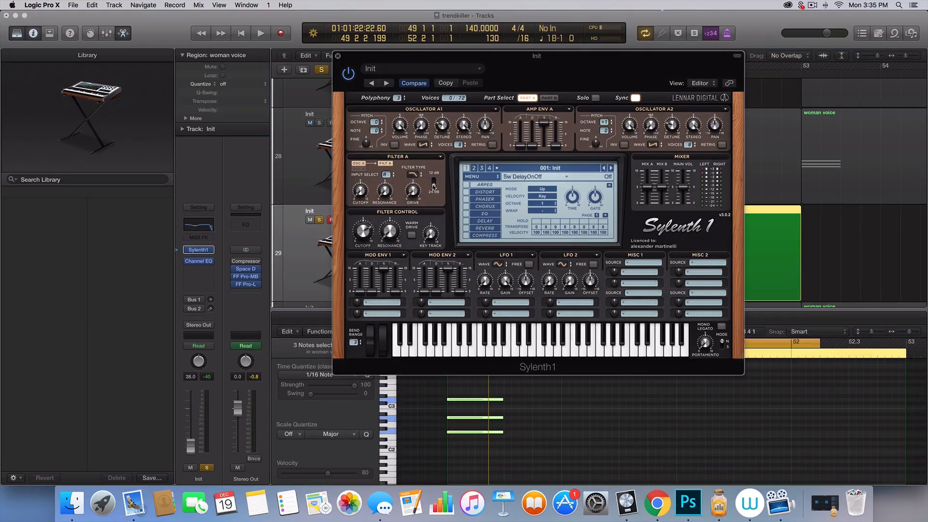
left_click(551, 98)
left_click(414, 175)
left_click(416, 189)
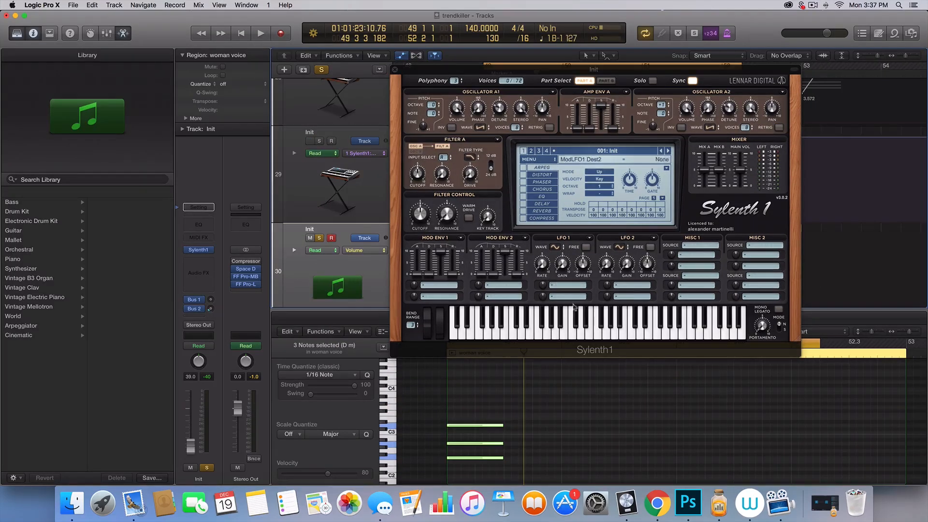
- Check Part B's settings, return to Part A, and route LFO 1 to Cutoff A and B
key("space")
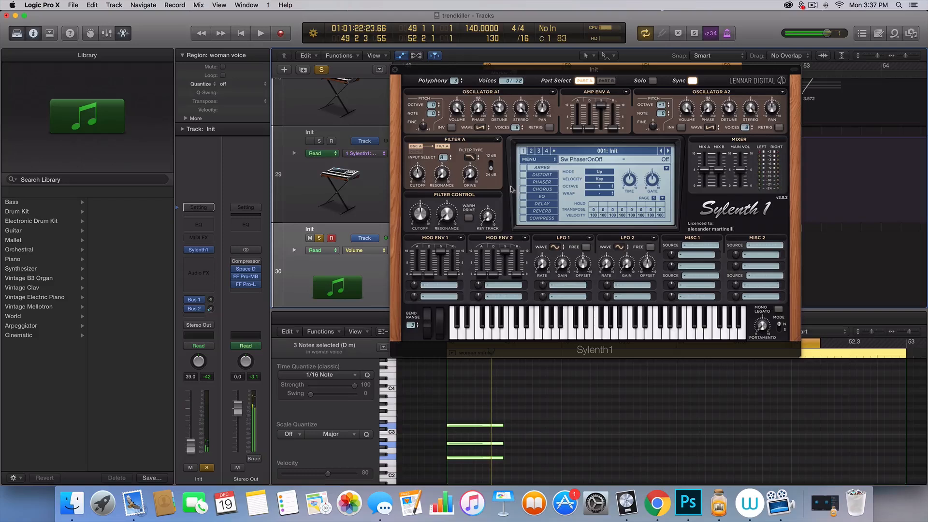
left_click(602, 81)
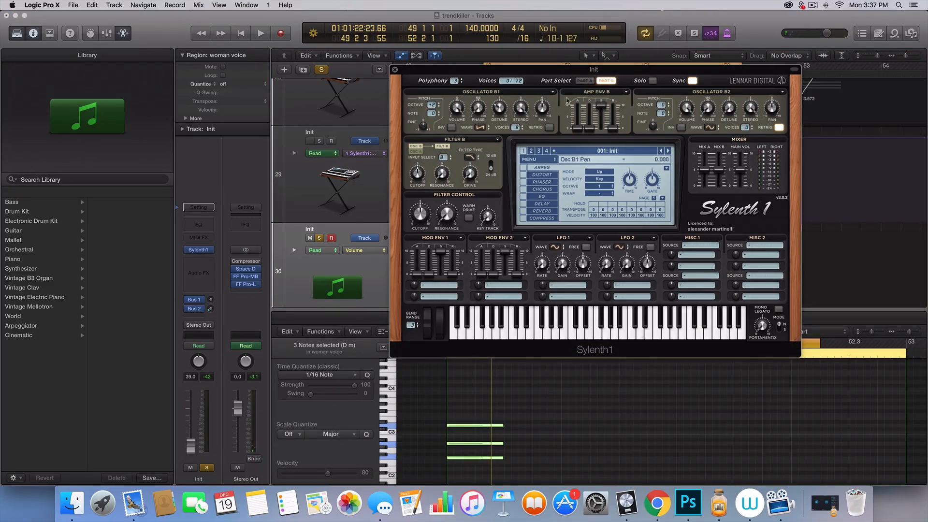
left_click(585, 82)
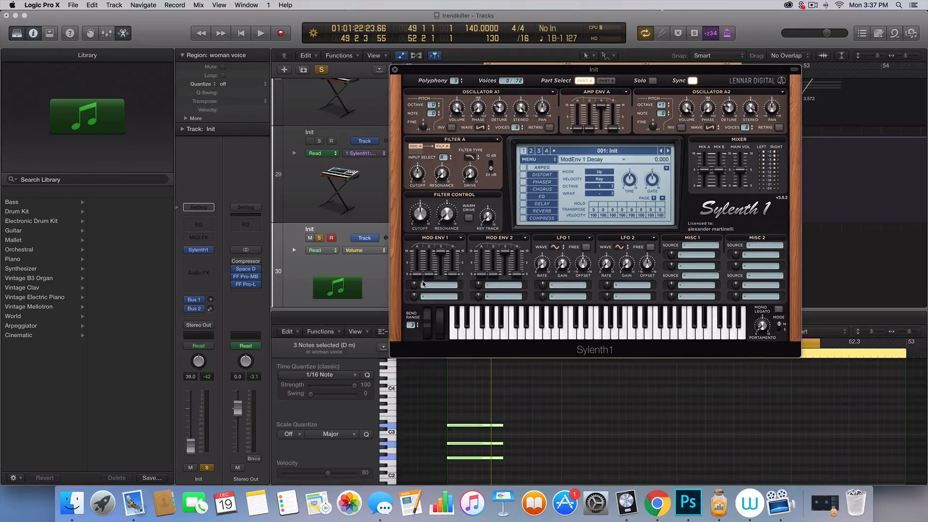
left_click(557, 286)
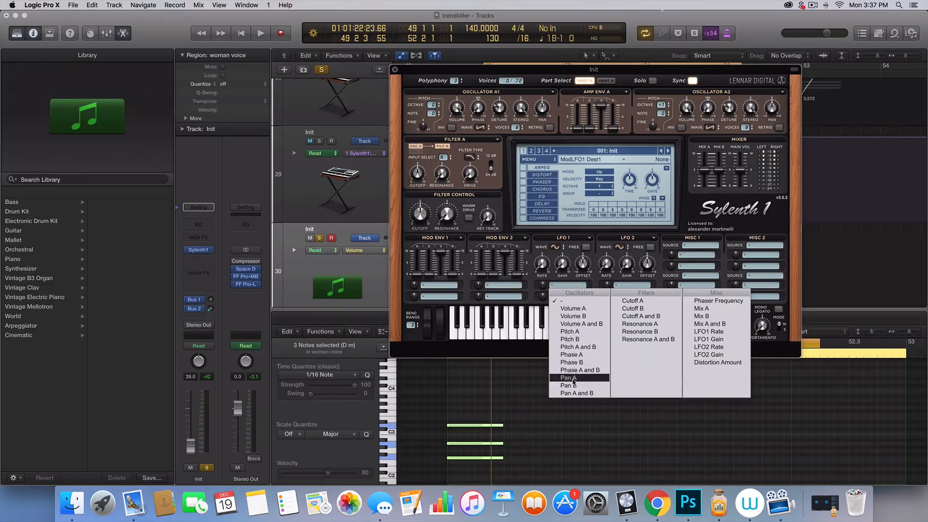
left_click(639, 316)
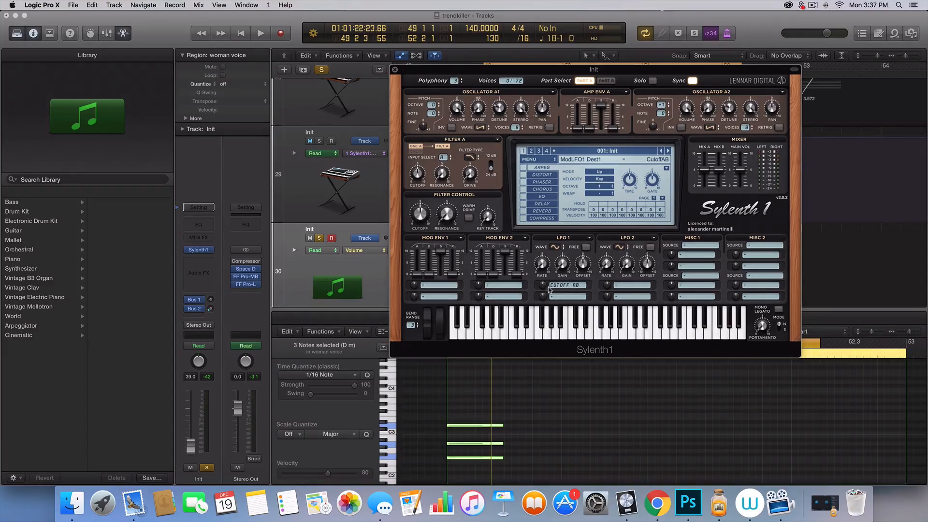
- Adjust LFO 1's cutoff modulation amount and rate, raise its gain to about 8.5, and play the chord
left_click(543, 287)
left_click_drag(544, 265, 545, 244)
left_click(562, 263)
left_click_drag(564, 162, 564, 155)
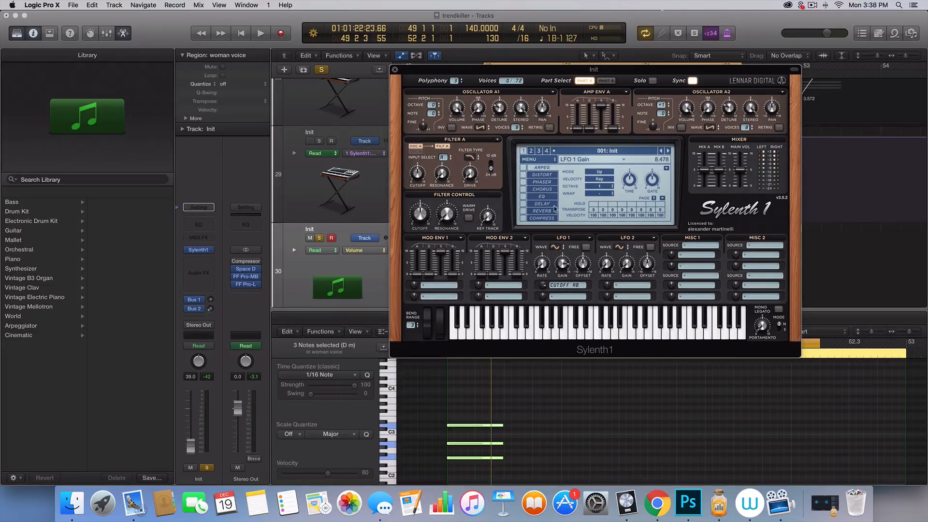
left_click_drag(540, 213, 536, 209)
key("space")
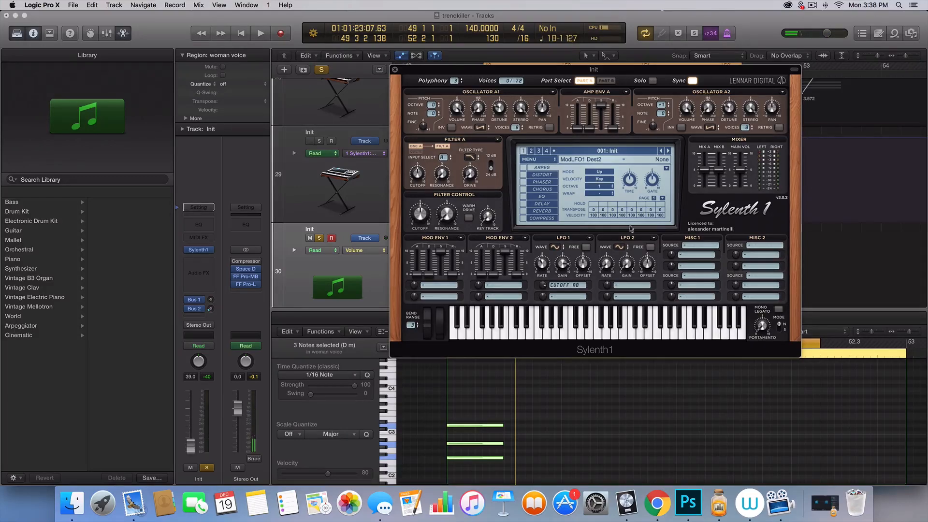
- Insert a Channel EQ with its analyzer on the chord track and cut 1.5 dB at 440 Hz with the 250 Hz band
left_click(196, 265)
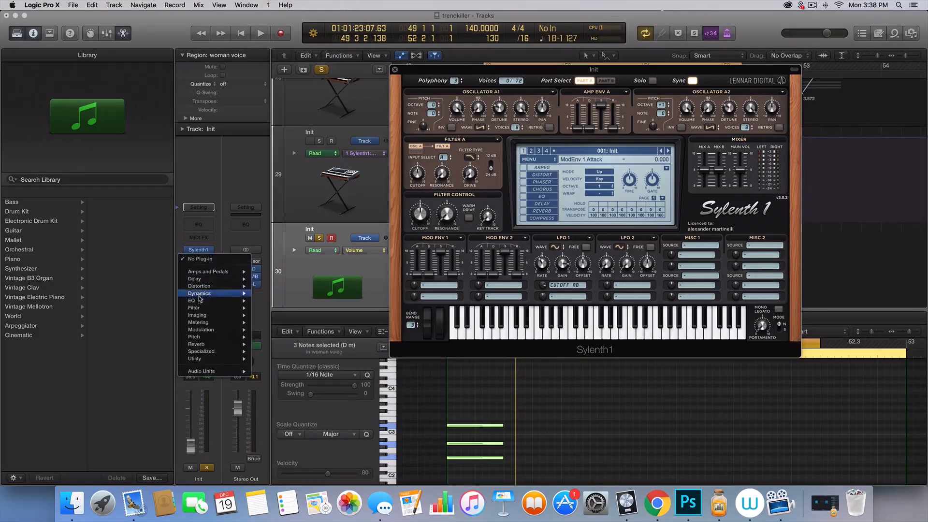
mouse_move(199, 301)
mouse_move(305, 301)
left_click(341, 300)
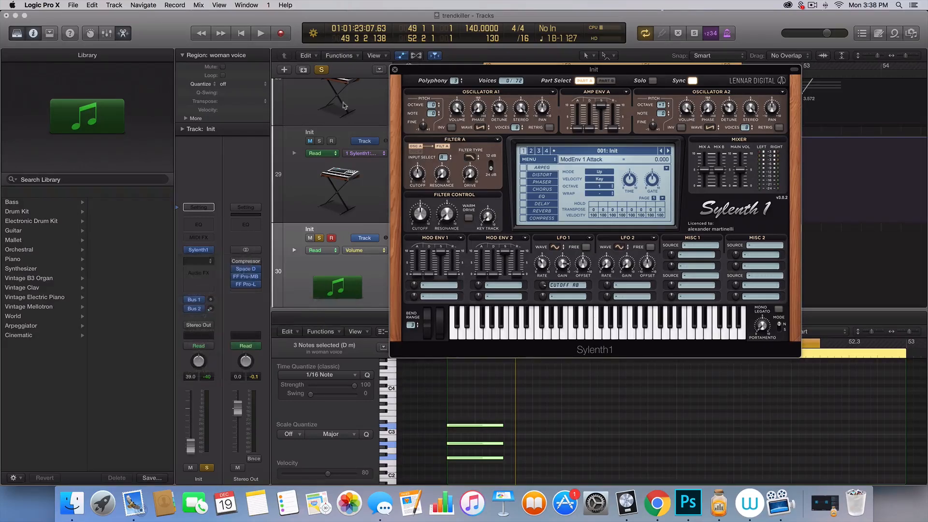
left_click(71, 254)
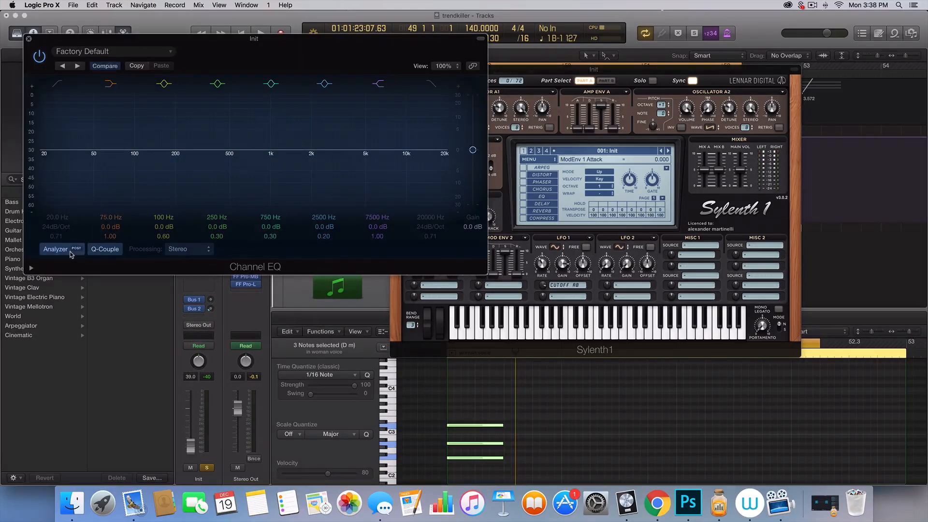
key("space")
key("space")
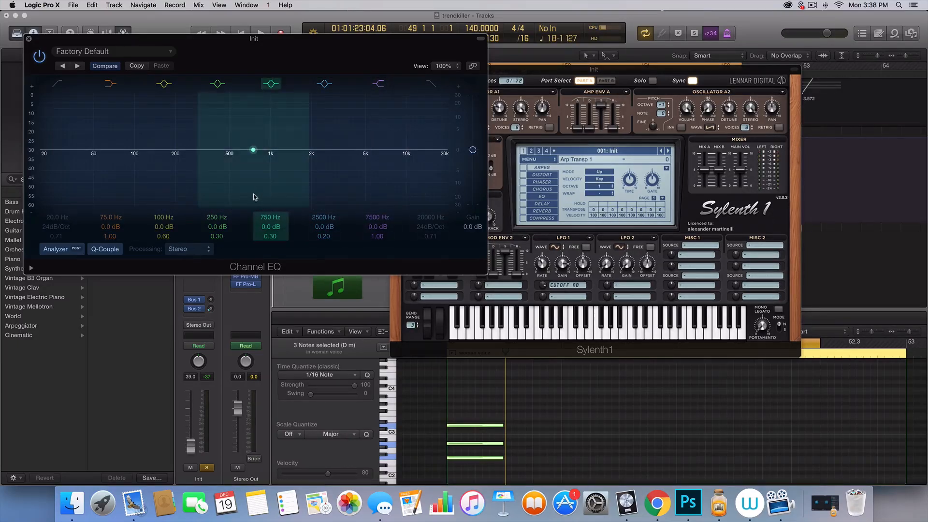
left_click_drag(183, 168, 220, 172)
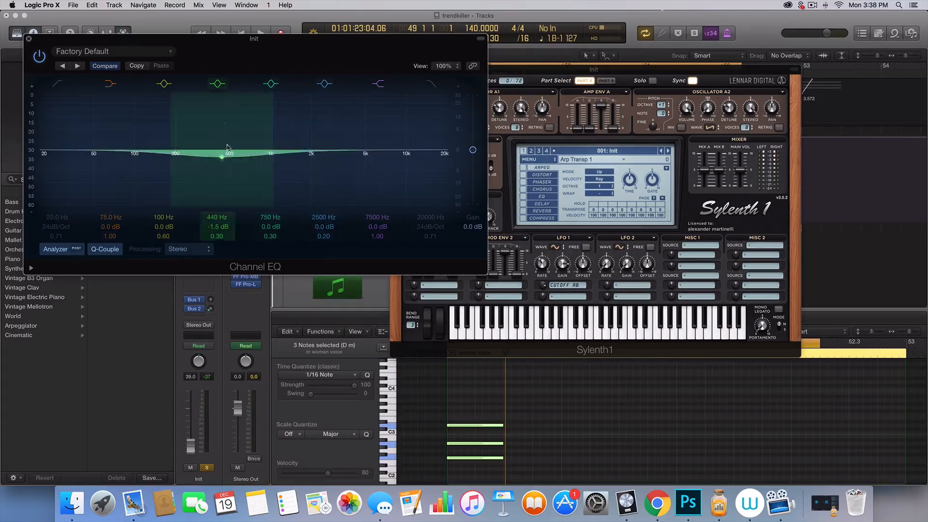
left_click(29, 39)
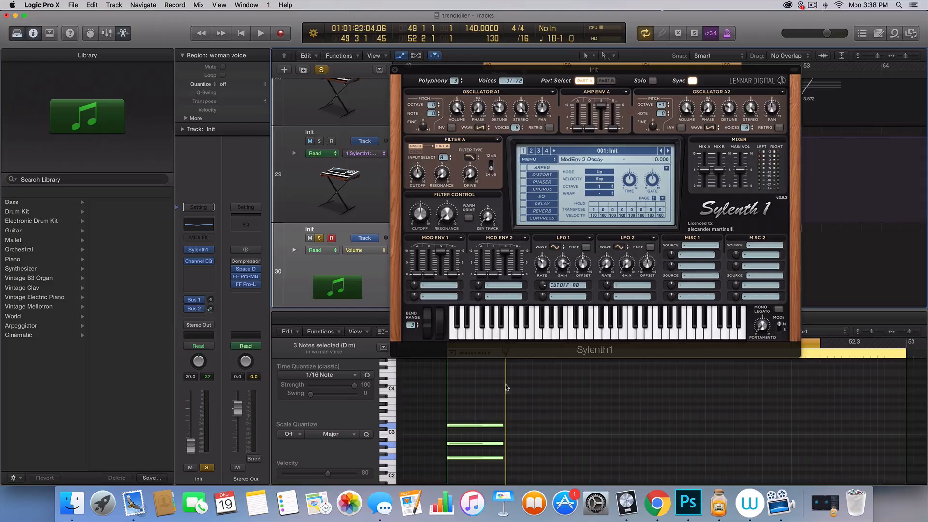
- Route Mod Env 1 to Pitch A and B and raise the envelope's decay
left_click(443, 285)
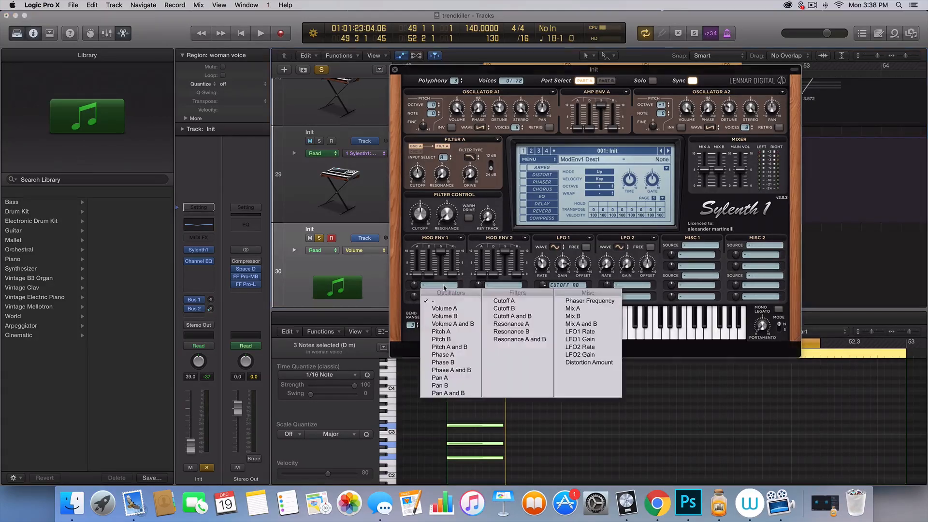
left_click(449, 347)
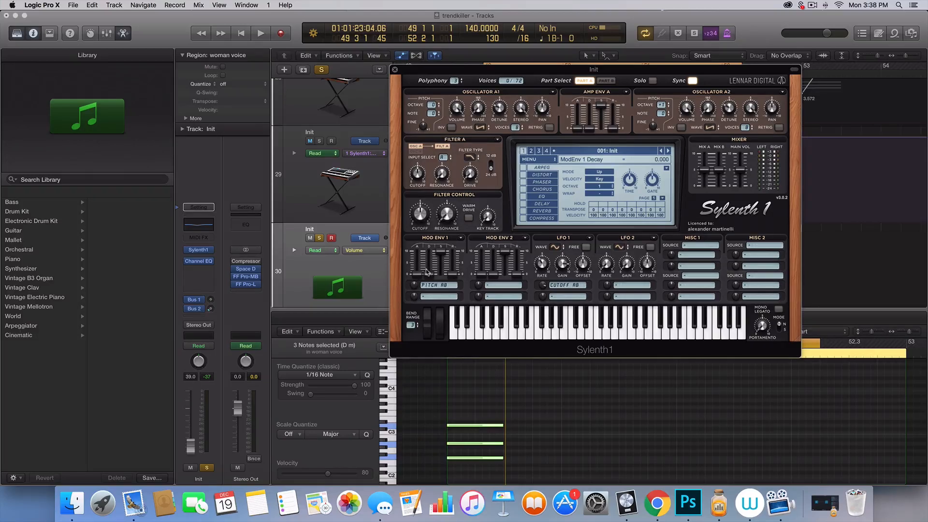
mouse_move(430, 264)
left_mouse_down()
mouse_move(435, 242)
mouse_move(439, 279)
left_mouse_up()
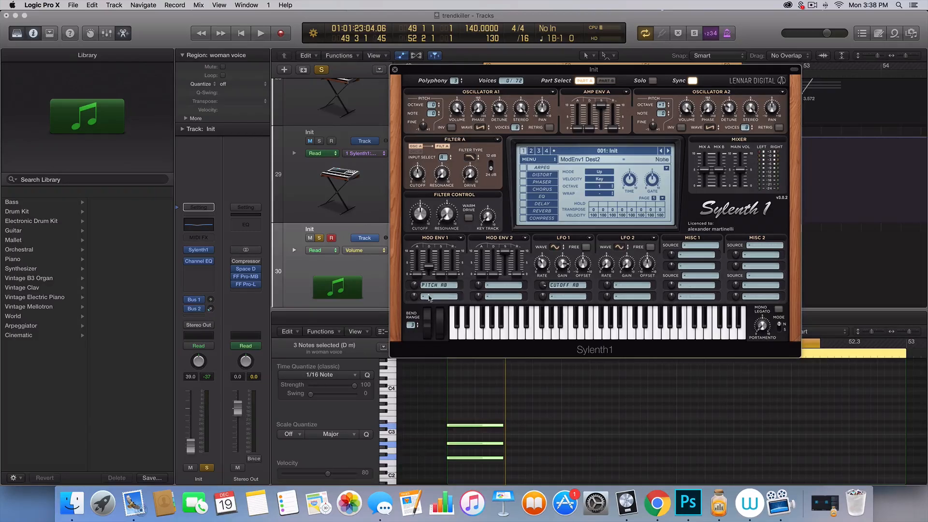
- Reselect Pitch A and B as Mod Env 1's destination, adjust its modulation amount, and play the chord
left_click(437, 284)
left_click(443, 354)
left_click(438, 285)
left_click(440, 347)
left_click_drag(415, 292, 415, 306)
left_click(479, 318)
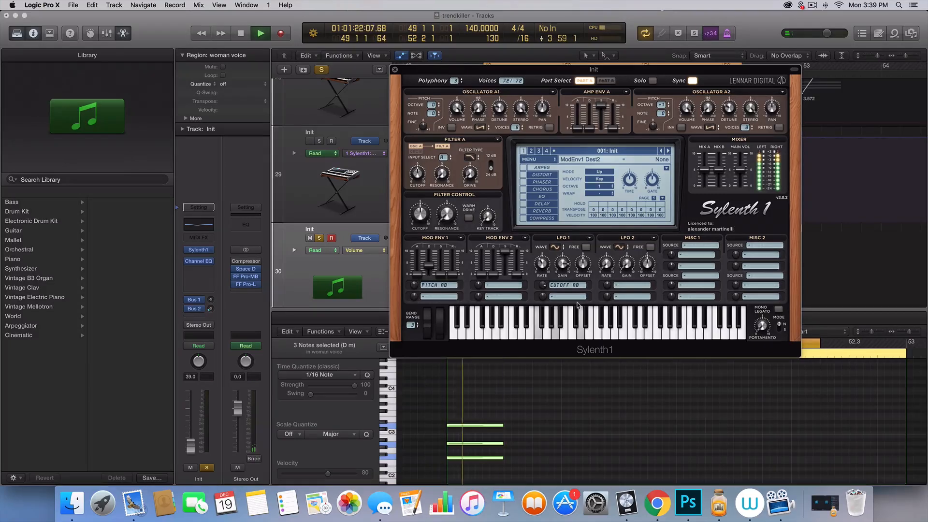
- Compare the chord with Mod Env 1's destination cleared and with it set back to Pitch A and B
left_click(441, 289)
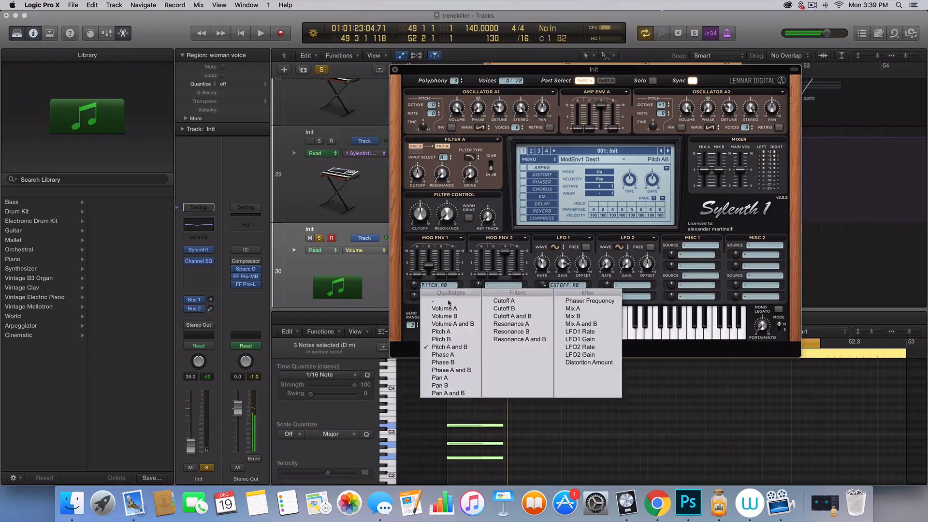
left_click(447, 299)
key("space")
key("space")
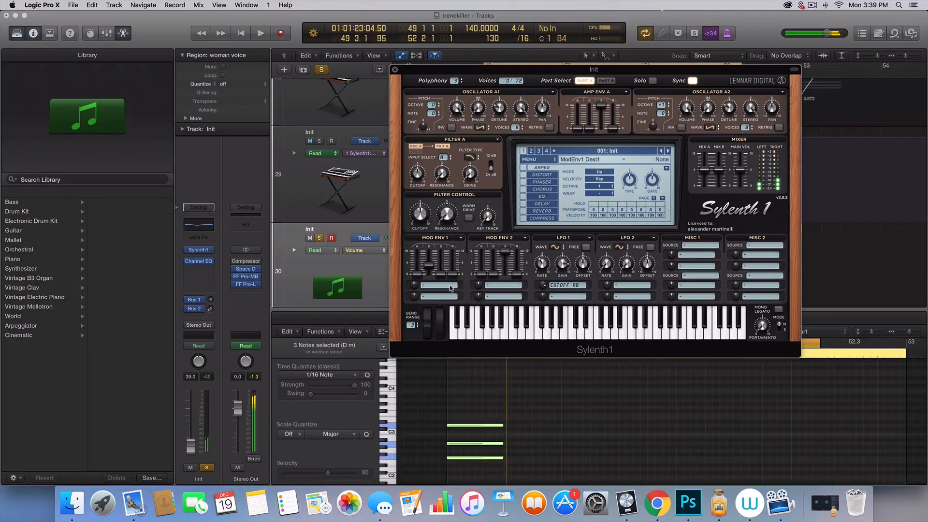
left_click(442, 285)
left_click(453, 347)
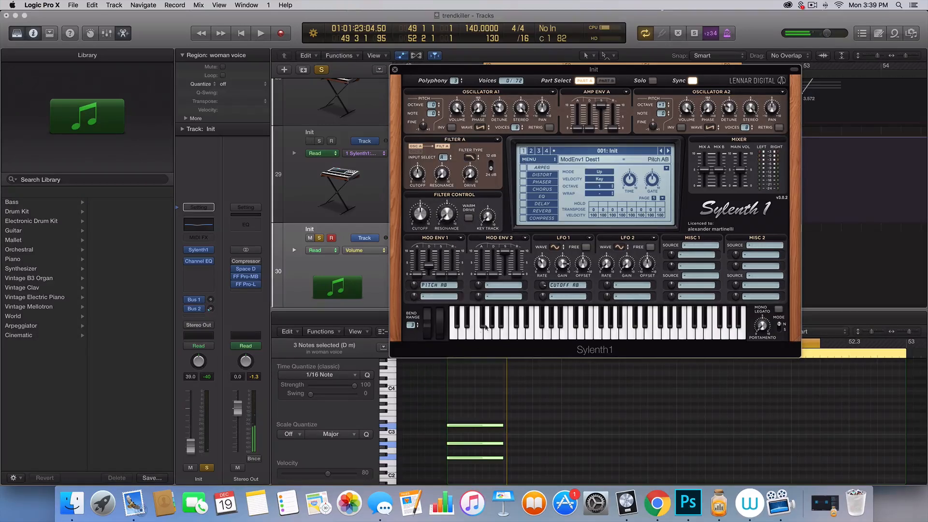
key("space")
key("space")
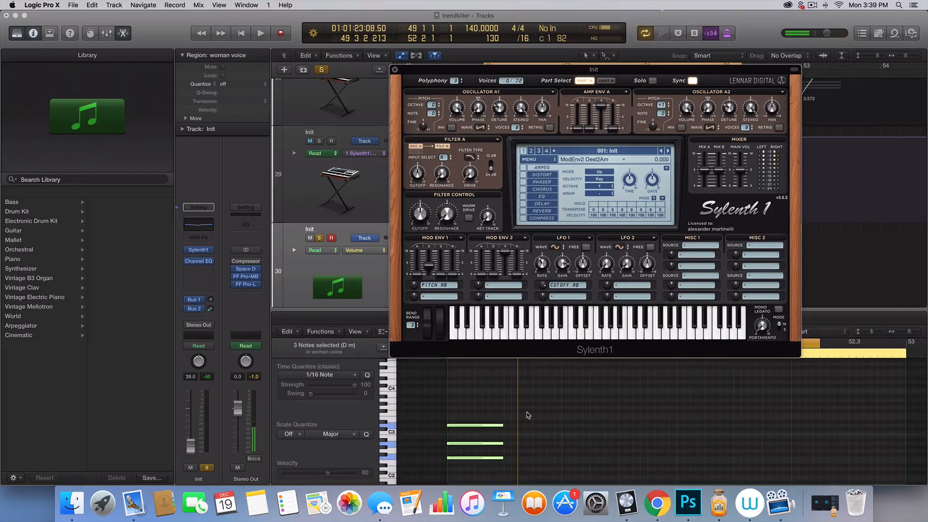
- Close the synth window, turn off solo on track 30, and mute that track
left_click(394, 70)
scroll(493, 246, "down", 5)
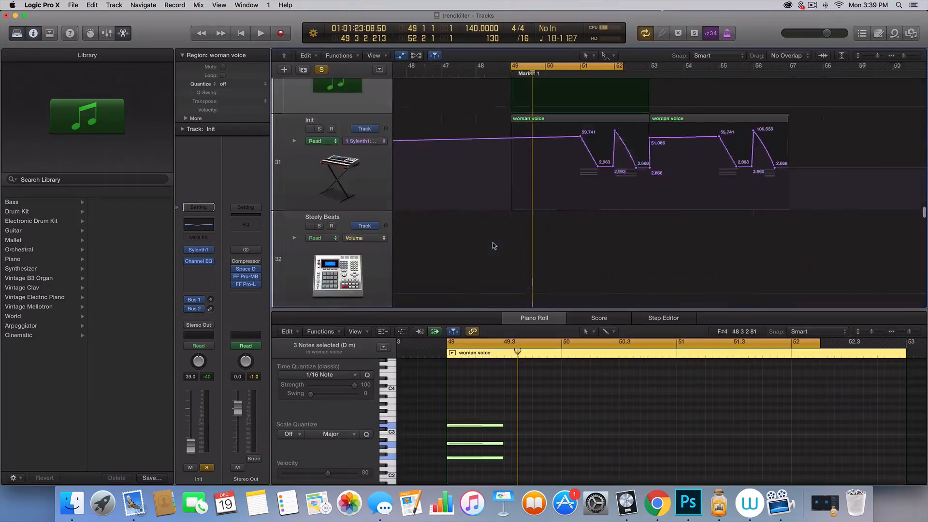
scroll(493, 245, "up", 5)
scroll(492, 245, "right", 3)
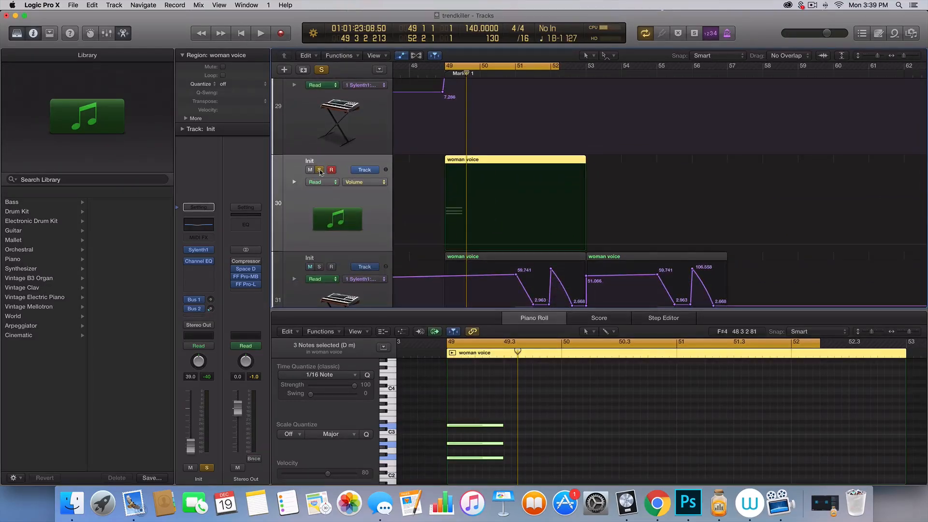
left_click(320, 172)
scroll(328, 105, "down", 2)
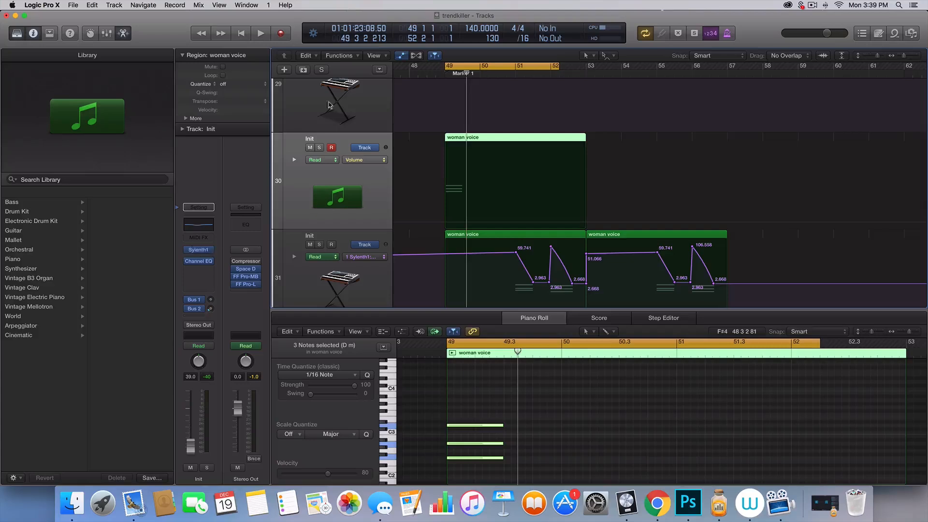
left_click(311, 148)
scroll(339, 173, "down", 2)
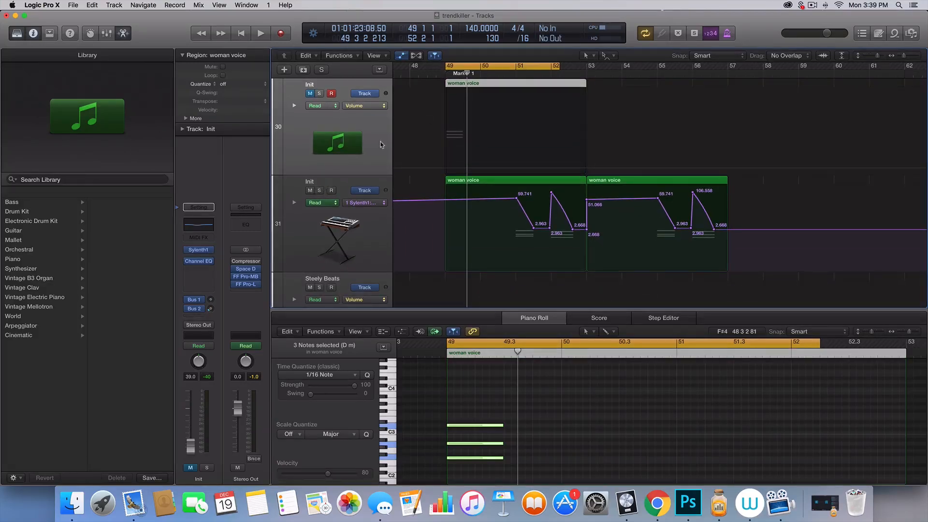
- Set the cycle range to run from just before bar 51 to bar 53, and play track 31's chords soloed
left_click_drag(514, 64, 586, 80)
left_click(361, 233)
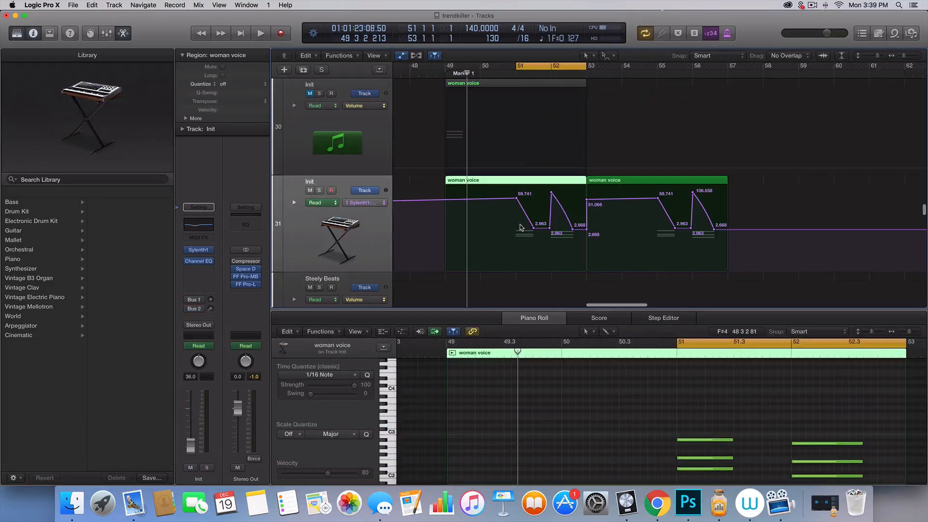
left_click_drag(510, 67, 506, 67)
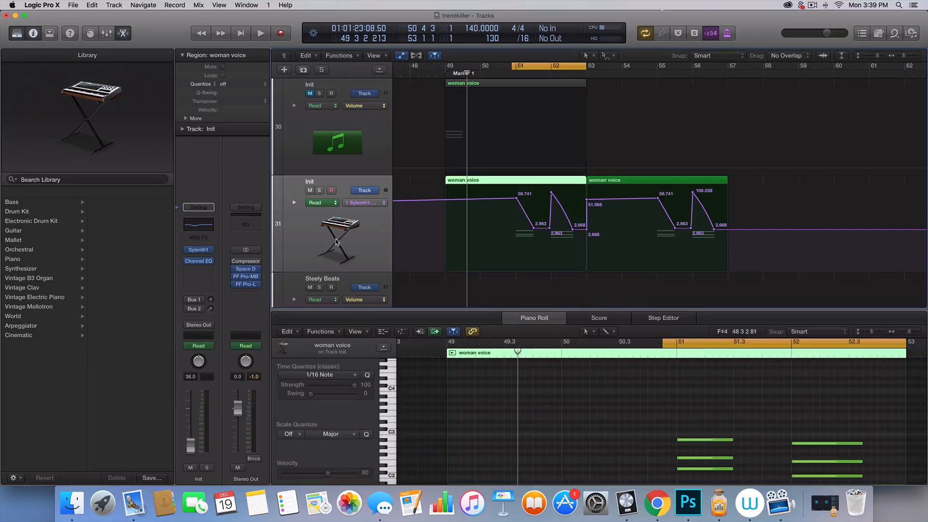
key("space")
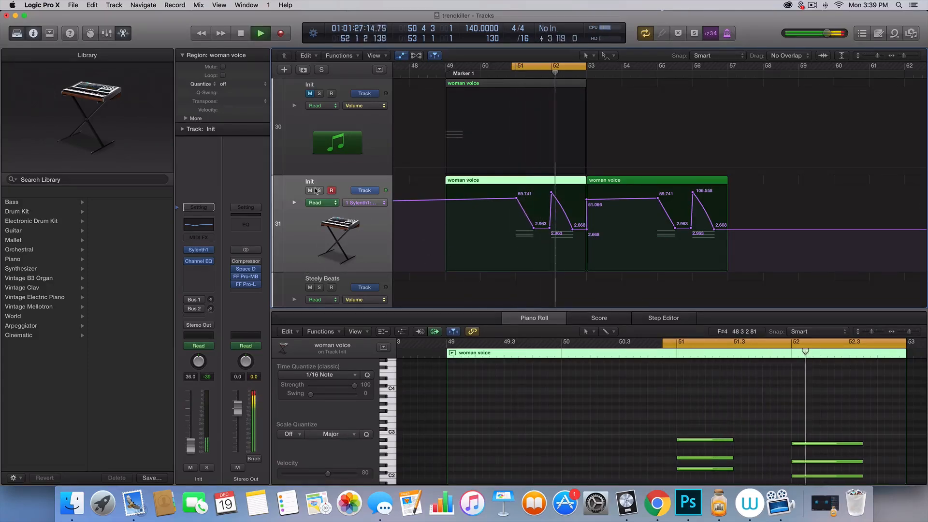
key("ctrl+s")
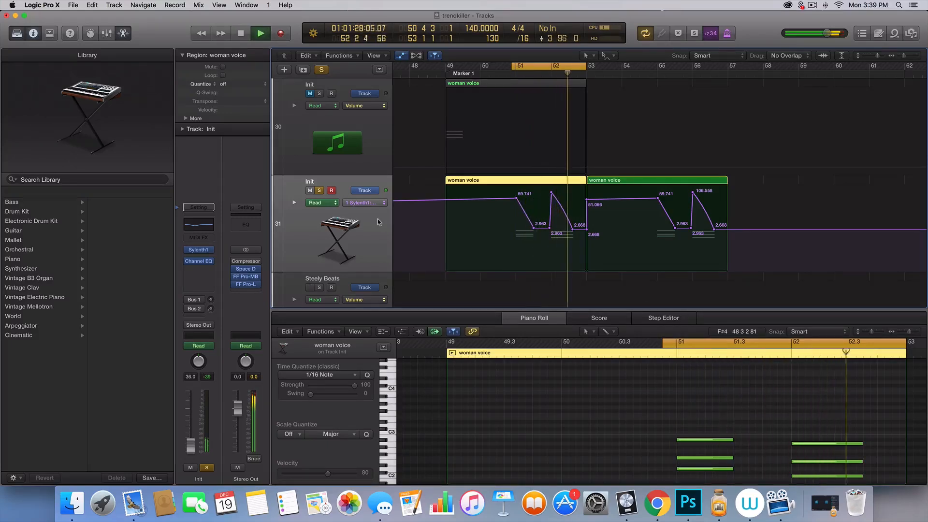
key("space")
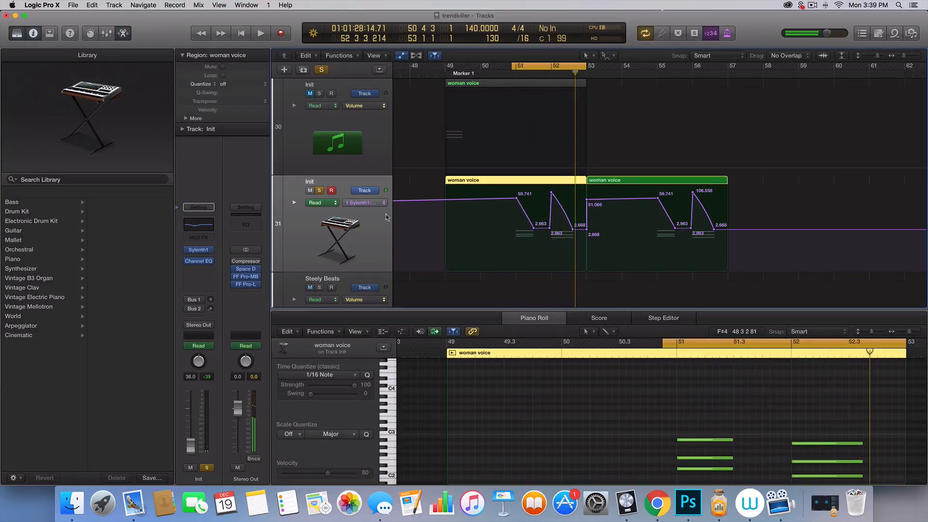
- Create one software instrument track with the default patch below track 31
scroll(520, 195, "up", 5)
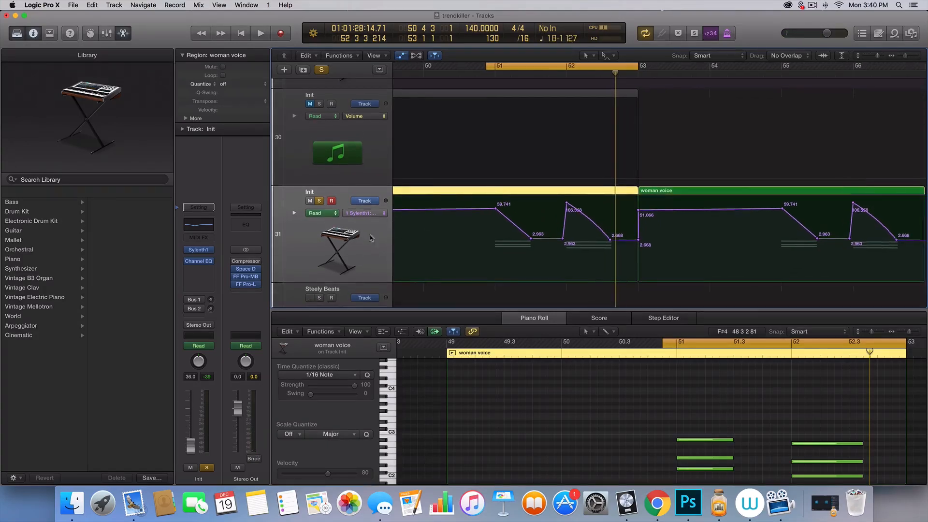
scroll(460, 235, "left", 3)
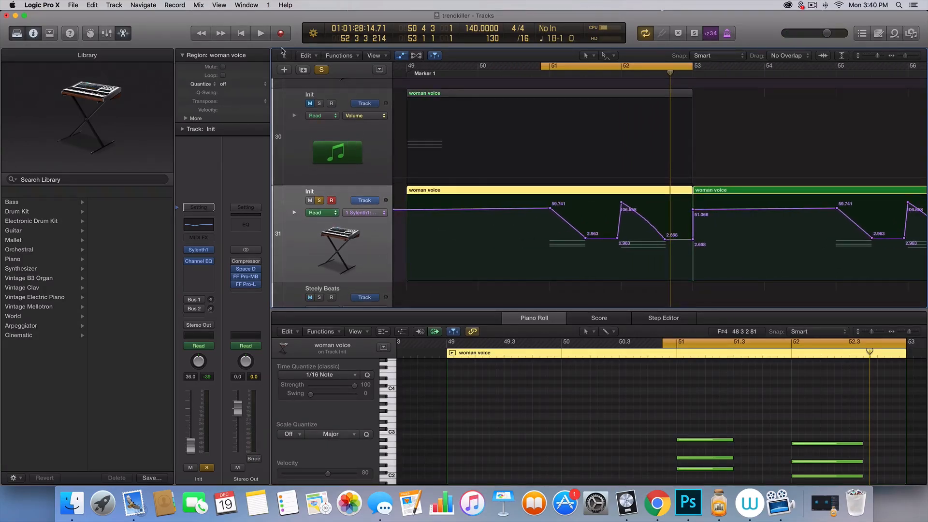
left_click(284, 70)
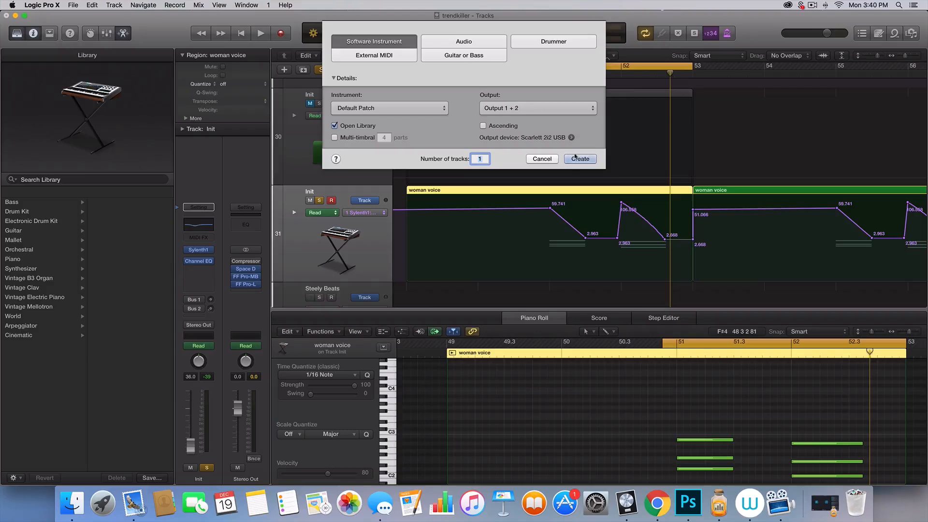
left_click(580, 159)
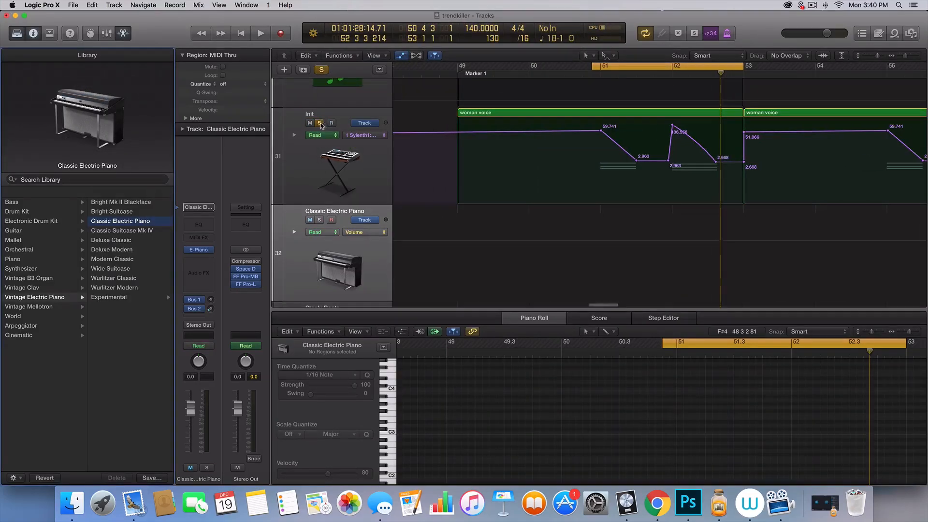
- Turn off solo on track 31 and copy its bar 49 woman voice region down to track 32 without the automation data
left_click(319, 123)
left_click(555, 115)
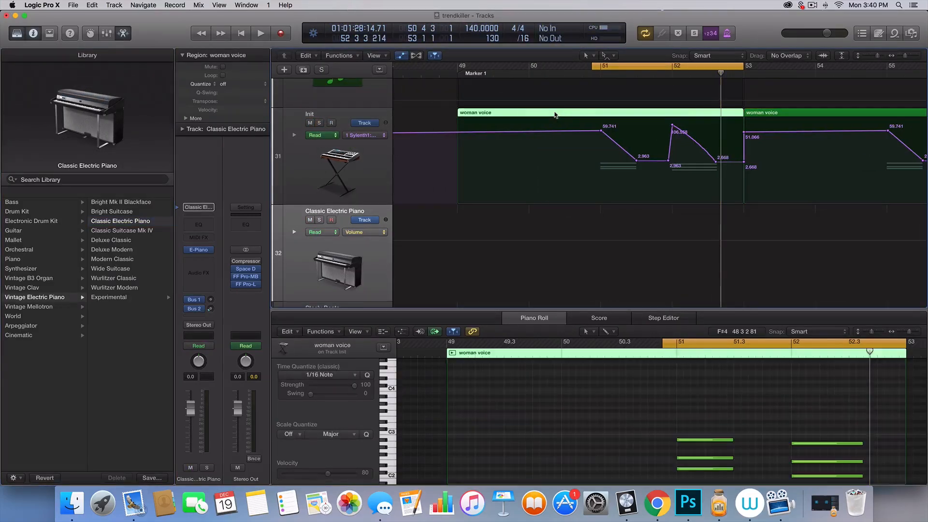
left_click(456, 73)
left_click_drag(457, 66, 779, 66)
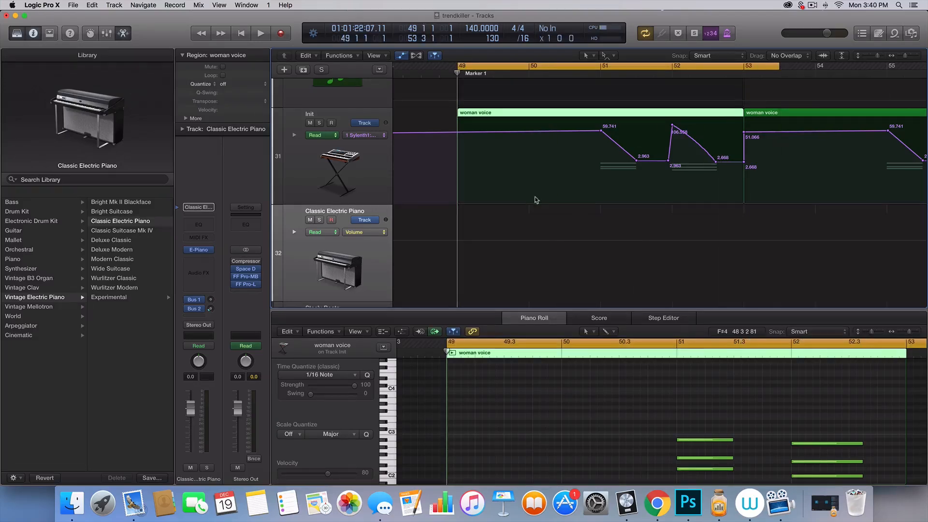
left_click_drag(535, 200, 534, 209)
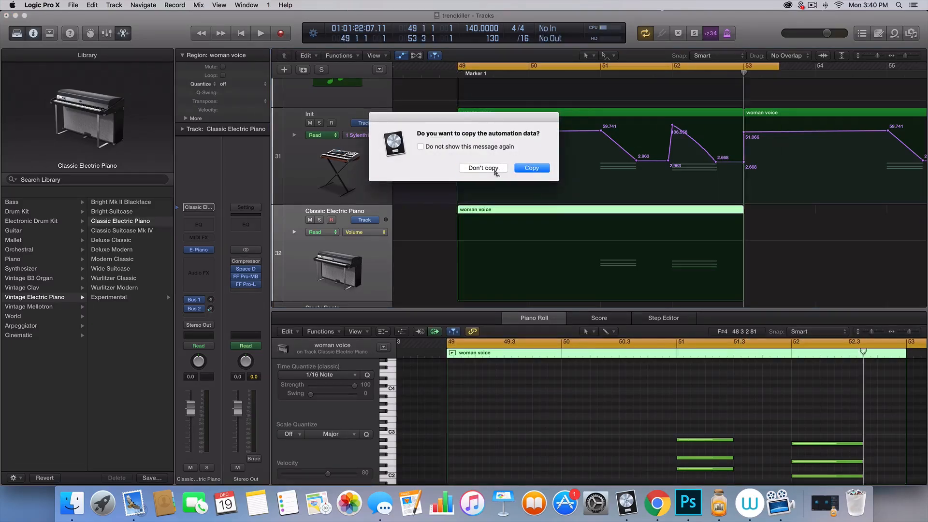
left_click(483, 168)
- Set the cycle range to bars 51 to 53, solo track 32, and play its copied chords
scroll(679, 431, "right", 3)
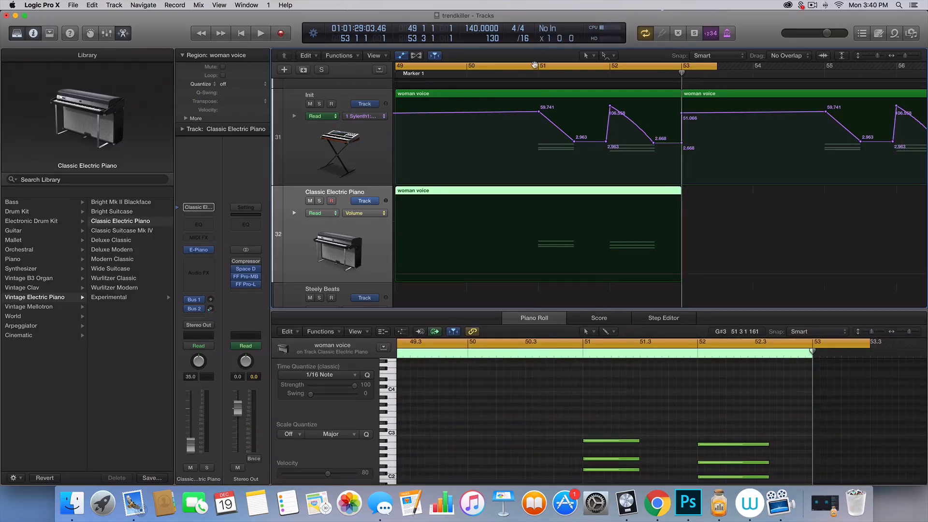
left_click_drag(538, 66, 673, 68)
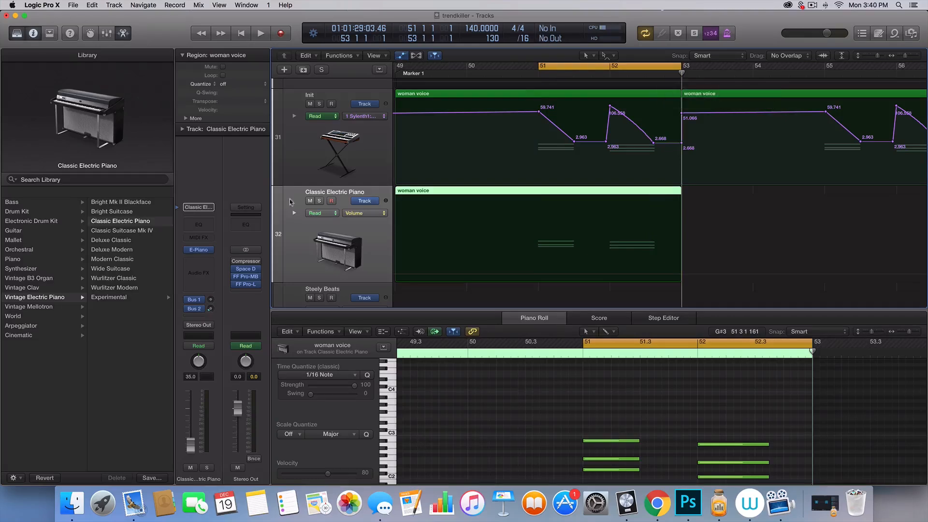
left_click(320, 202)
scroll(571, 415, "down", 2)
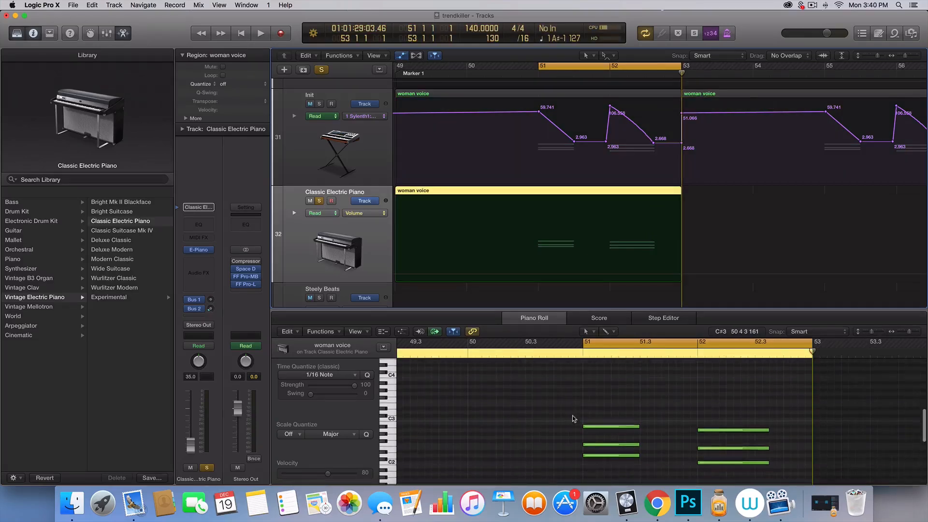
key("space")
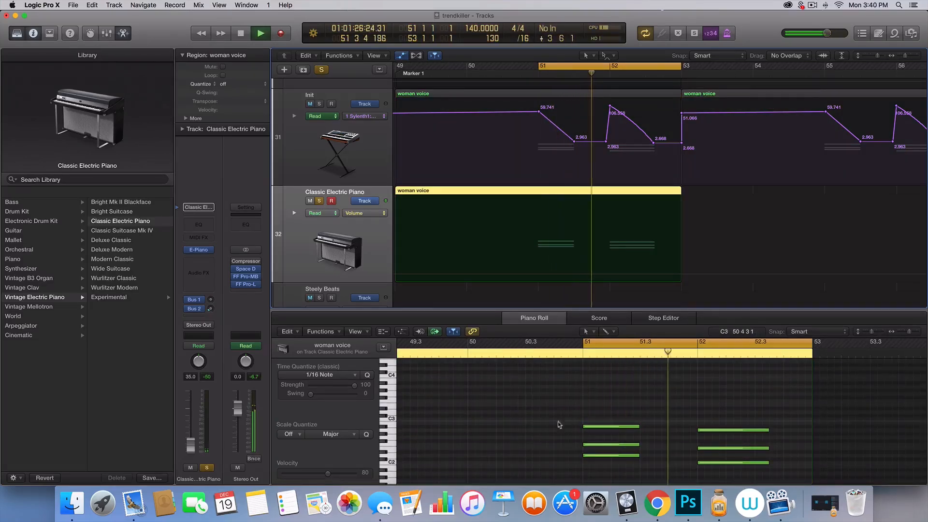
key("space")
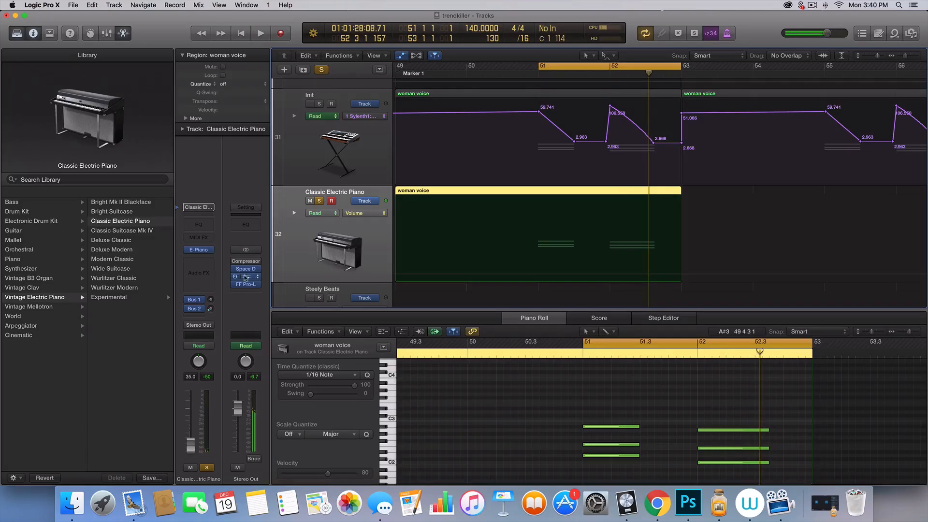
- Replace track 32's electric piano with a stereo Sylenth1 instrument and initialize its preset
left_click(203, 249)
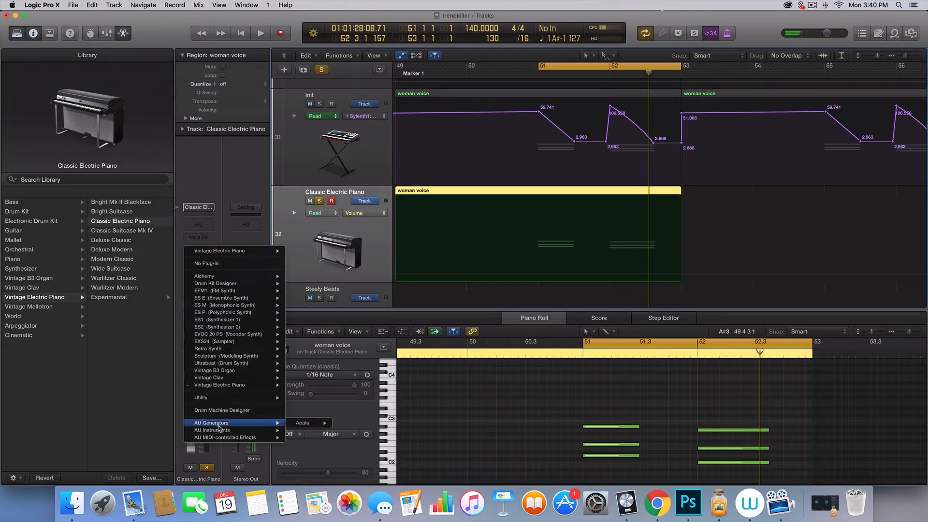
mouse_move(220, 430)
mouse_move(338, 444)
mouse_move(396, 444)
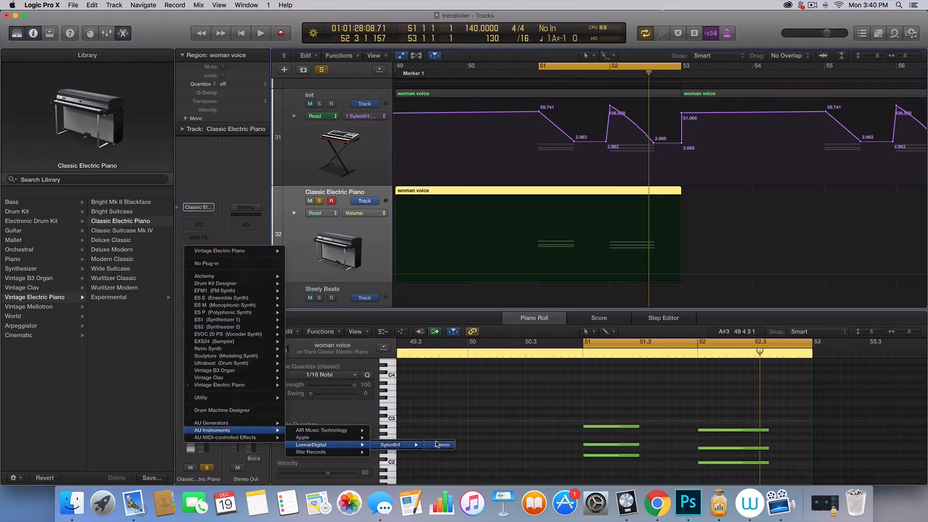
left_click(438, 445)
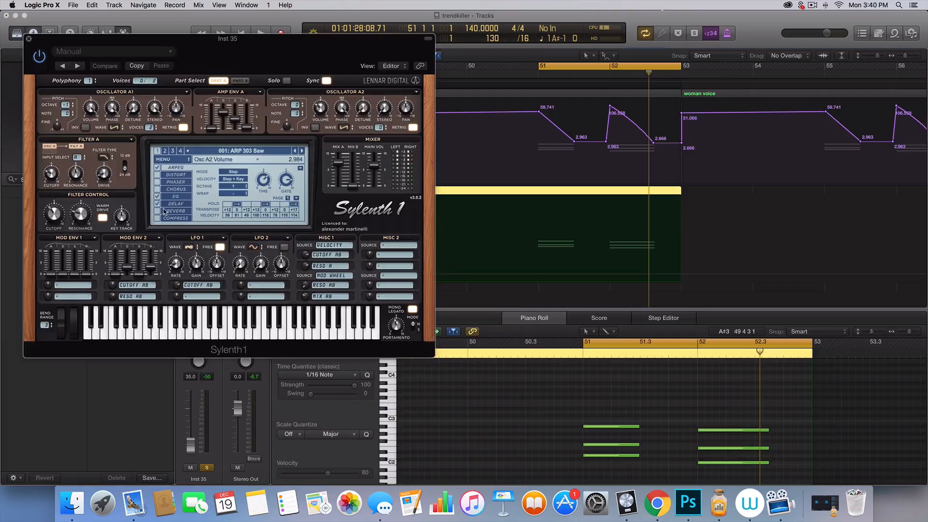
left_click(180, 157)
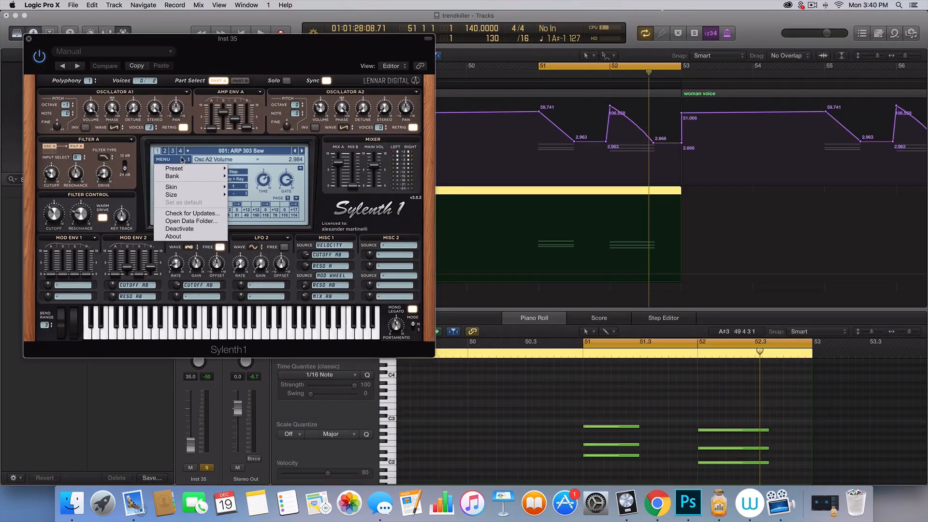
mouse_move(200, 169)
left_click(265, 207)
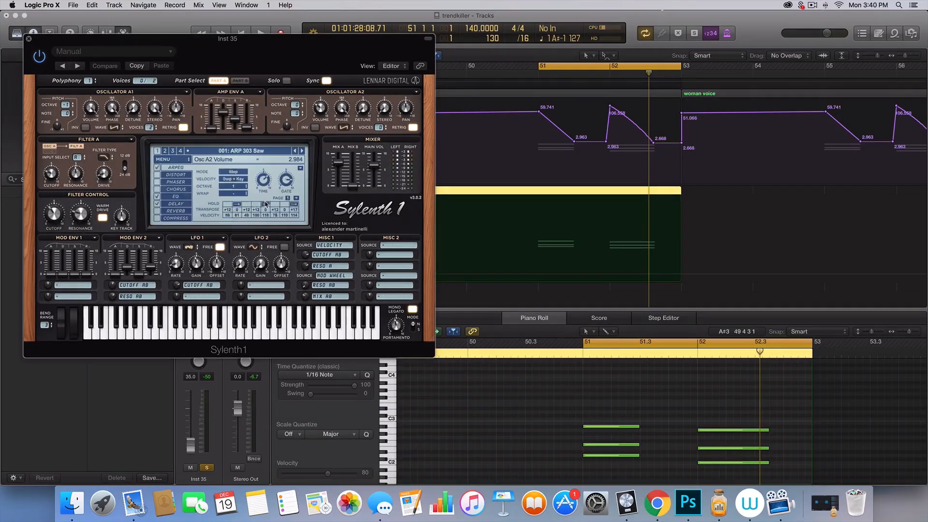
- Turn off retrigger on oscillators A1 and A2 and set oscillator A2's waveform to Saw
left_click(184, 127)
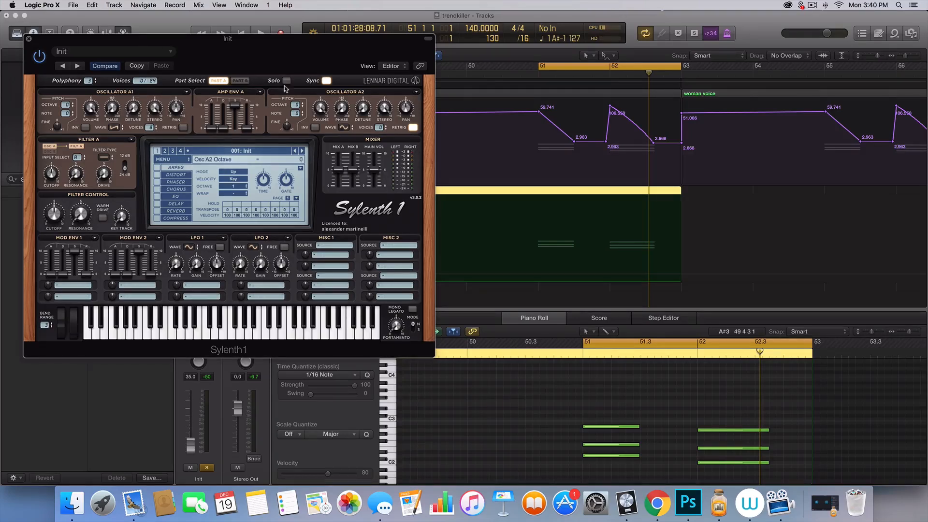
left_click(413, 127)
left_click(343, 127)
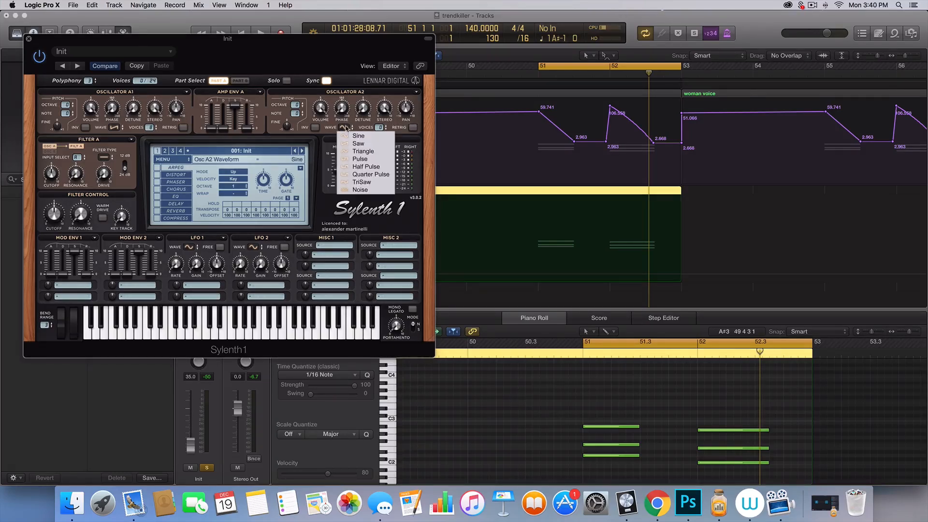
left_click(351, 143)
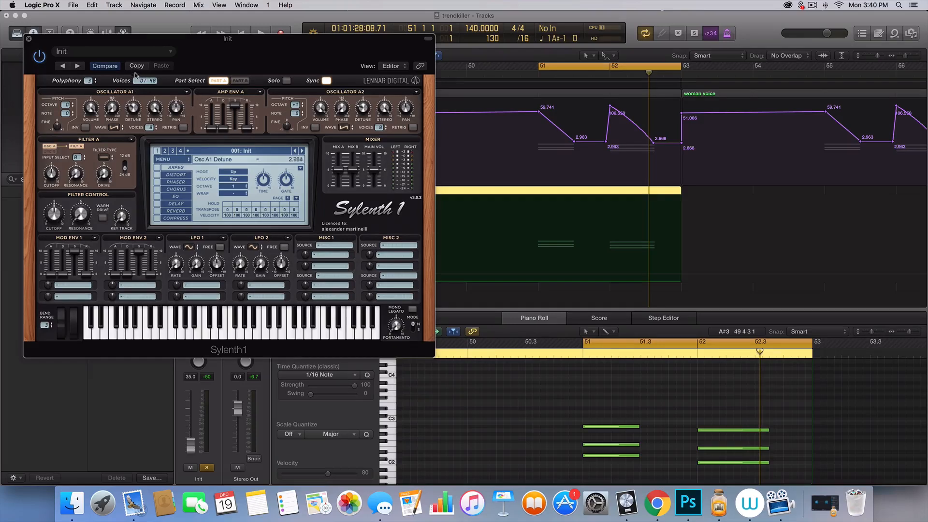
- In Part B, turn off oscillator B1's retrigger, raise its detune and octave, and play the chords
left_click(240, 80)
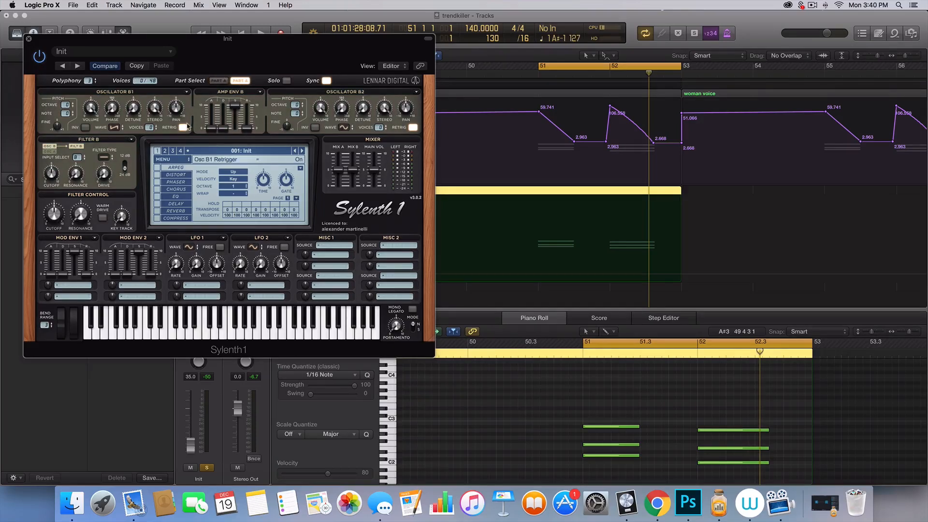
left_click(184, 127)
left_click_drag(132, 99, 132, 76)
left_click(71, 103)
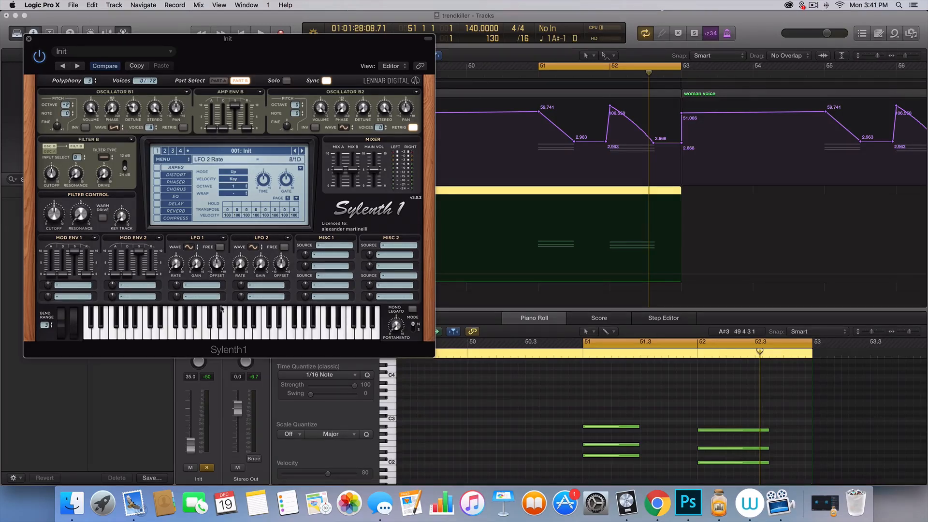
key("space")
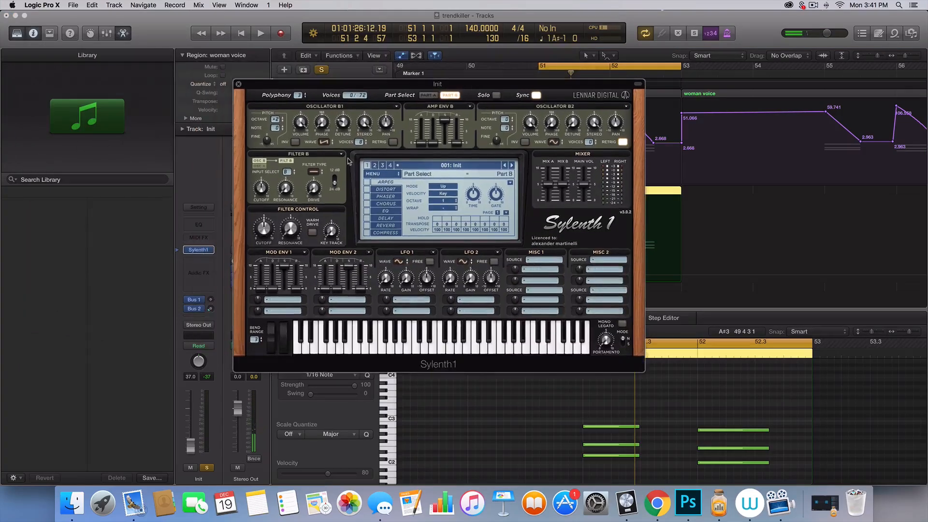
- Set the filter type to Lowpass for both Filter B and Filter A
left_click(314, 171)
left_click(334, 183)
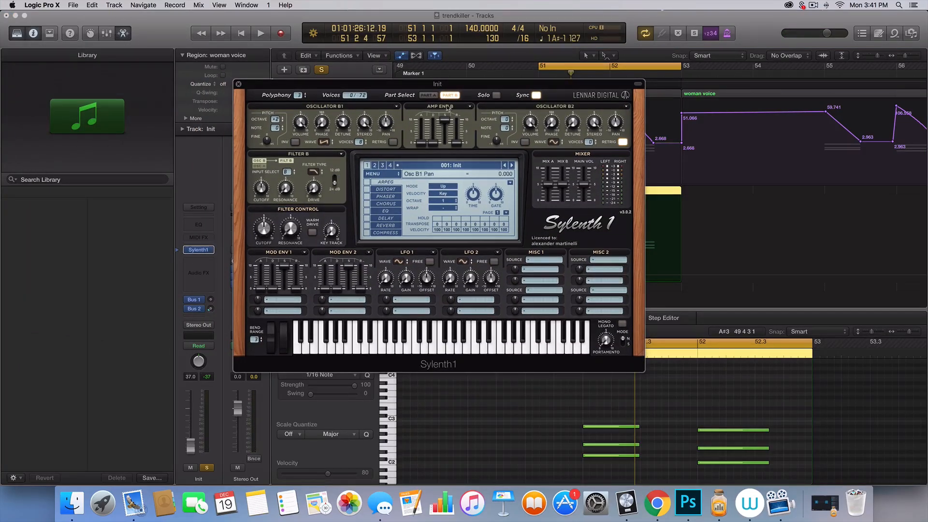
left_click(428, 95)
left_click(313, 172)
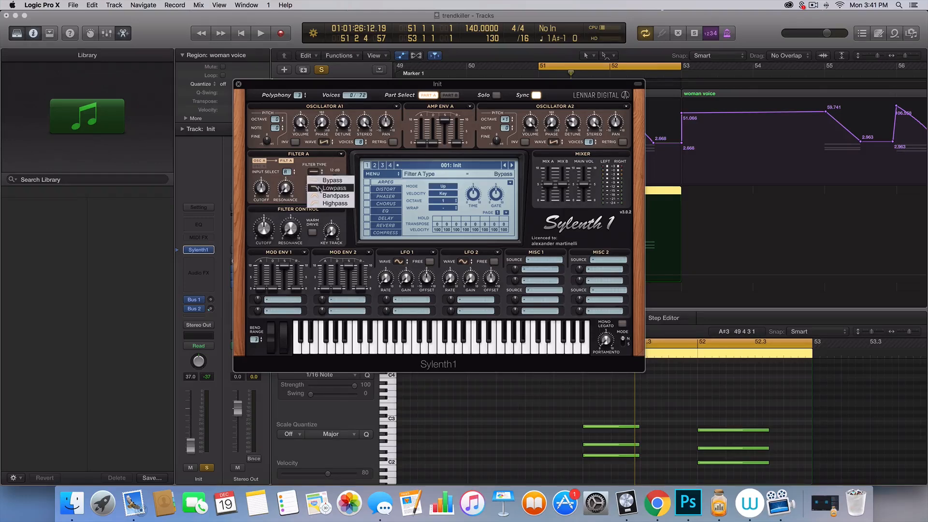
left_click(333, 188)
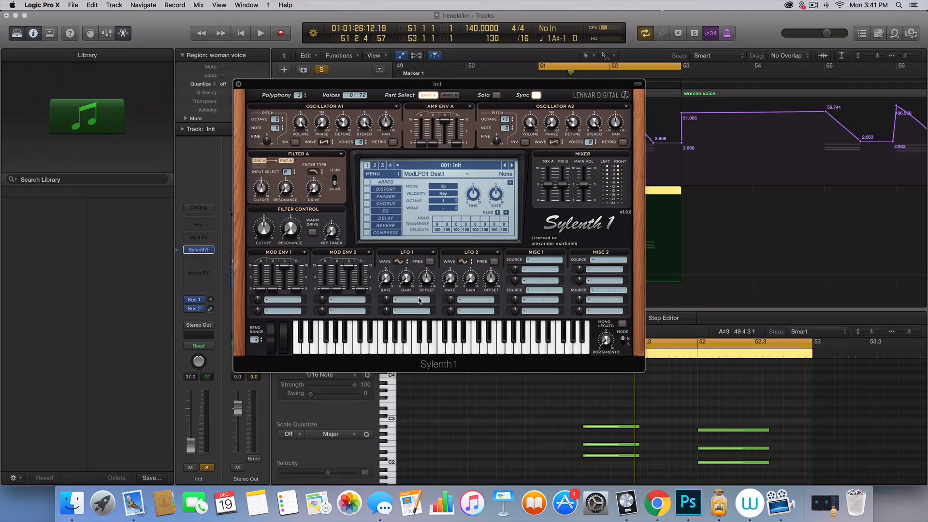
- Route LFO 1 to Cutoff A and B and raise the modulation amount
left_click(418, 300)
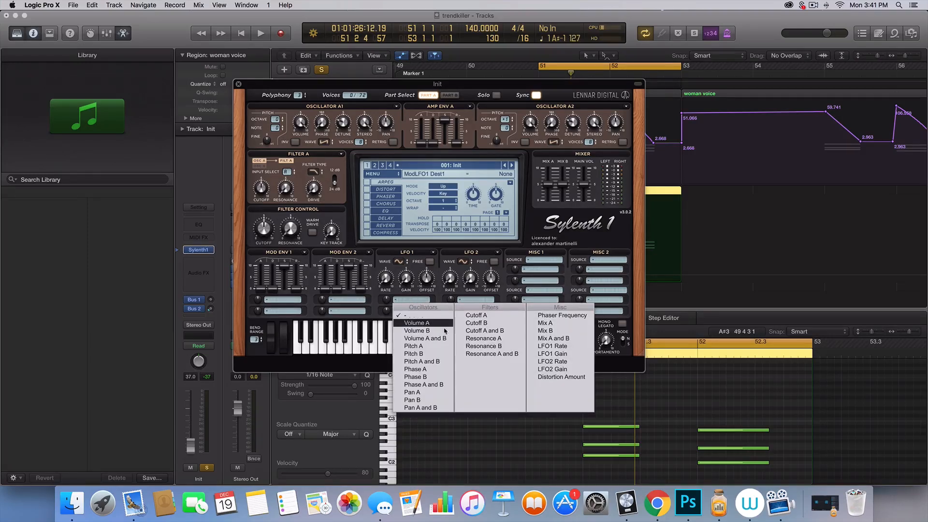
left_click(474, 332)
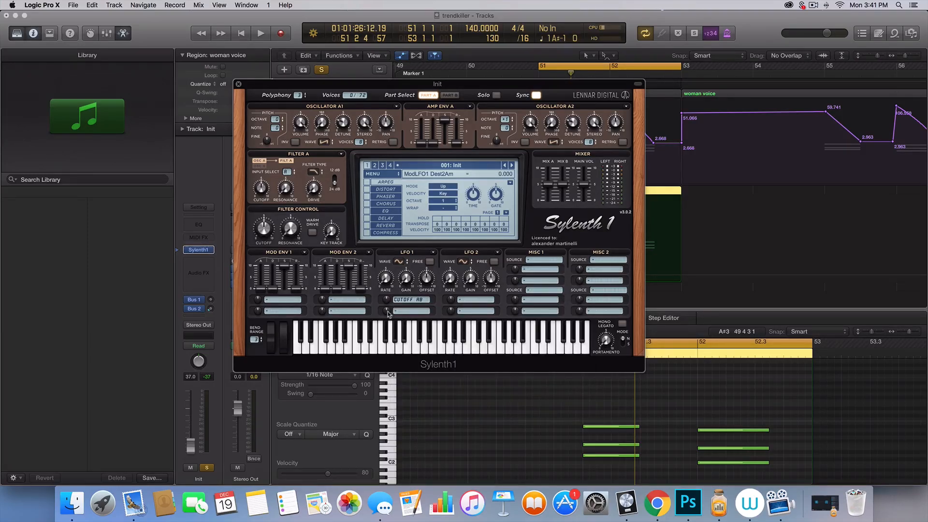
left_click_drag(386, 286, 399, 193)
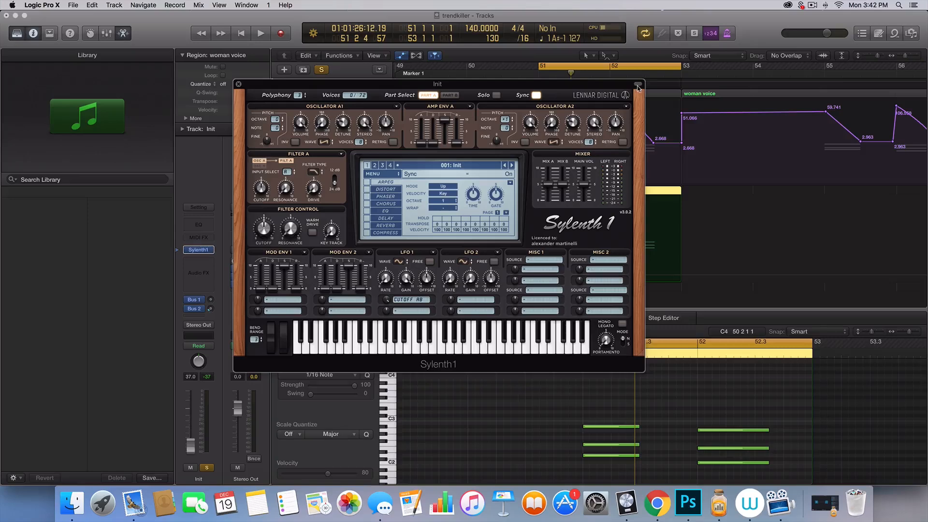
- Try different LFO 1 rates with Sync turned off, and again with Sync turned back on
left_click(638, 85)
left_click(638, 86)
left_click_drag(382, 265, 383, 221)
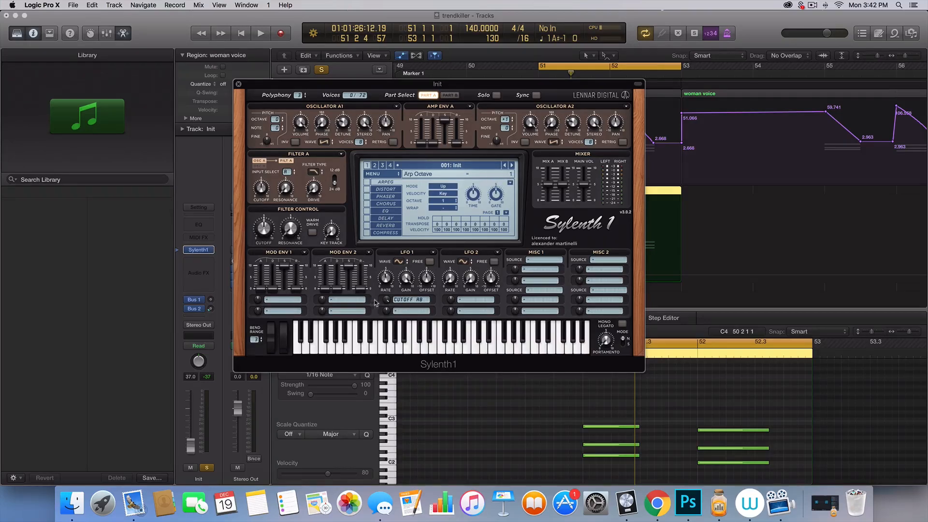
mouse_move(387, 283)
left_mouse_down()
mouse_move(390, 266)
mouse_move(385, 320)
mouse_move(381, 295)
left_mouse_up()
left_click_drag(382, 245, 383, 305)
left_click(537, 96)
left_click_drag(385, 252, 388, 230)
left_click_drag(381, 279, 385, 265)
- Close the synth window and play track 32's soloed chords in the cycle range
left_click(239, 85)
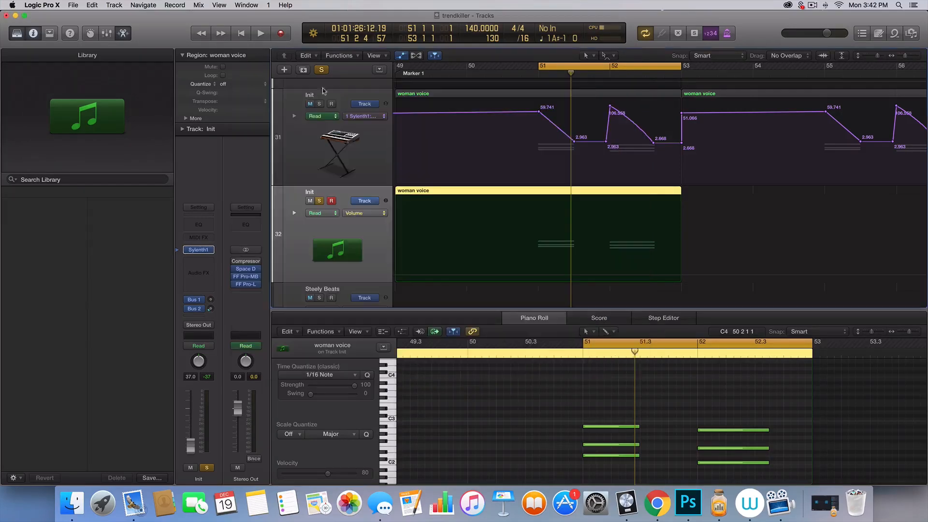
left_click(376, 215)
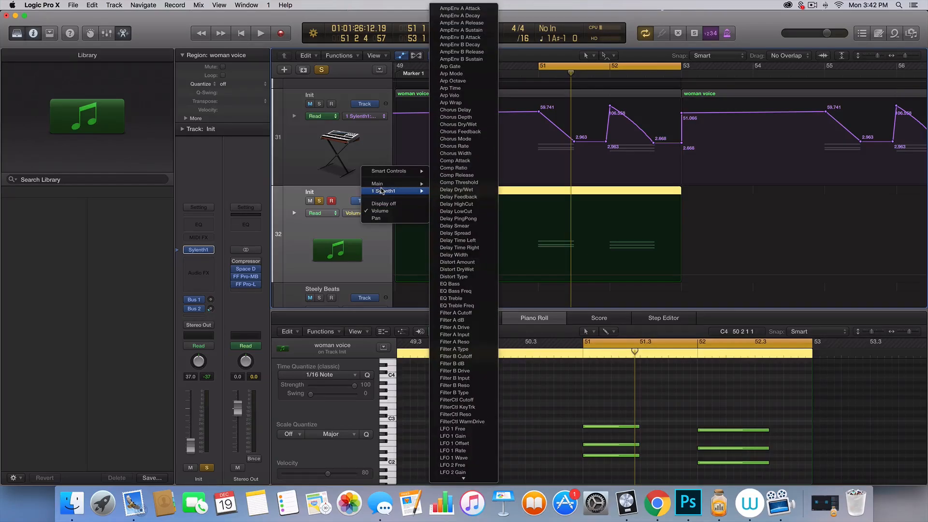
left_click(569, 199)
scroll(556, 210, "up", 1)
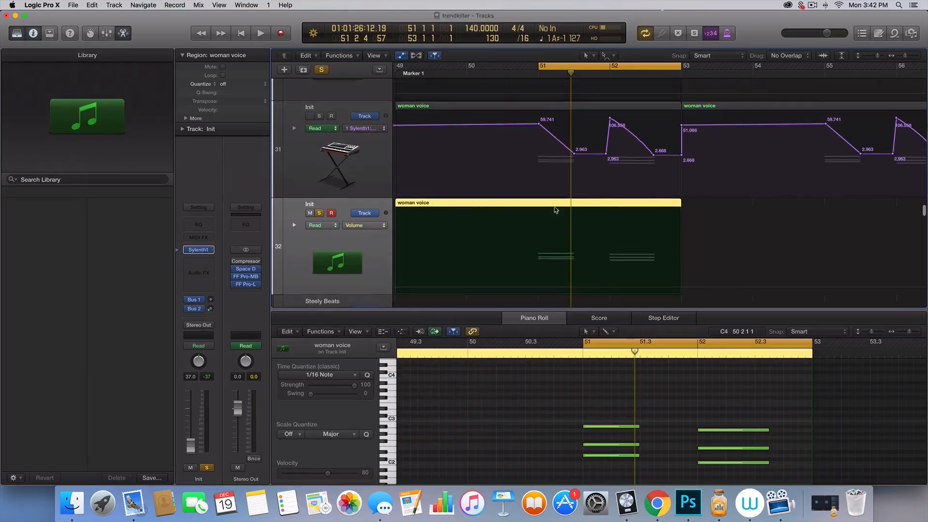
key("space")
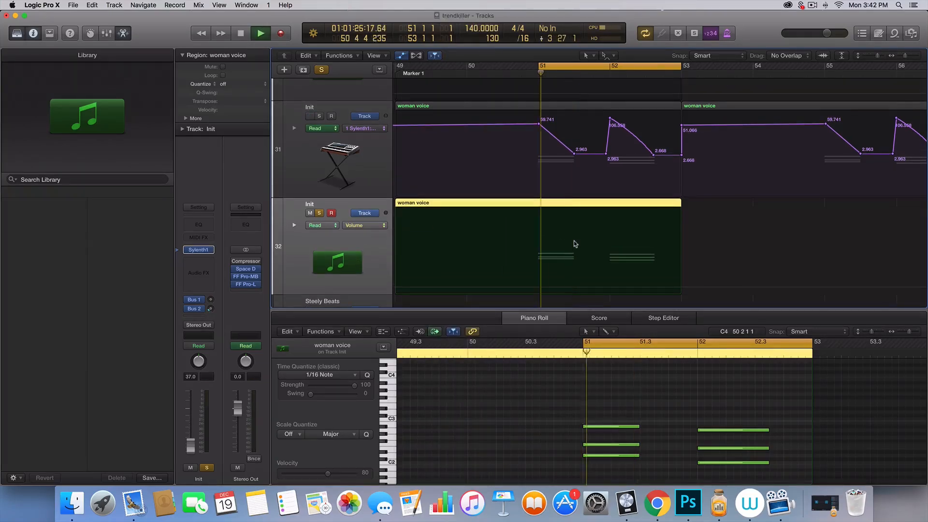
- Show the automation lane for Sylenth1's LFO 1 Rate on track 32
left_click(363, 227)
mouse_move(381, 202)
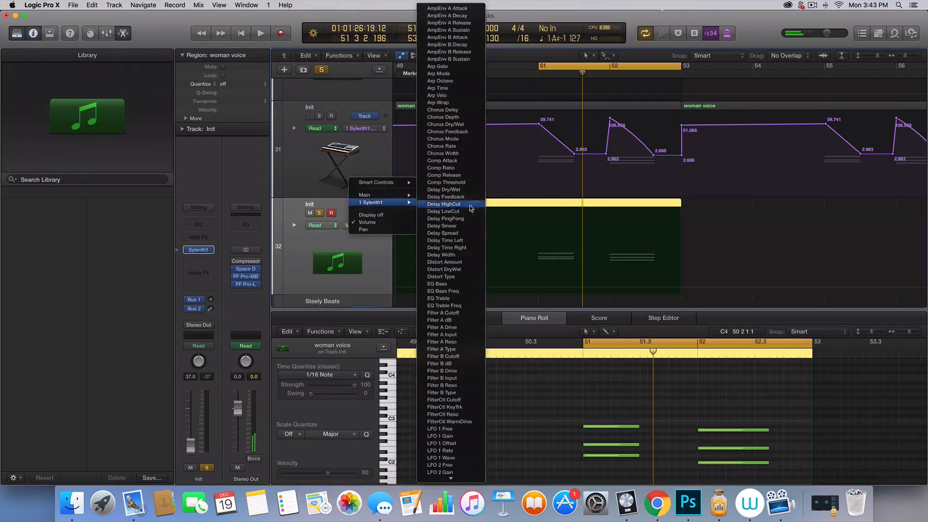
scroll(449, 364, "down", 6)
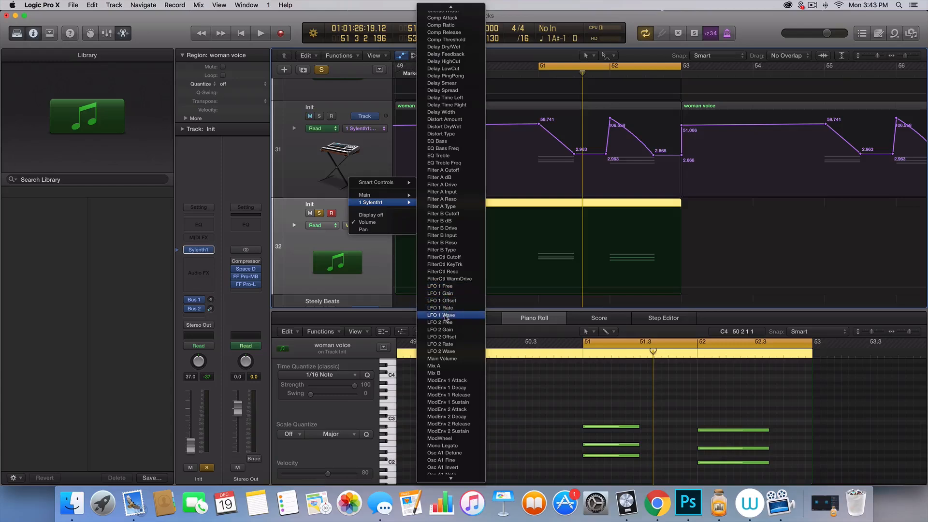
left_click(447, 315)
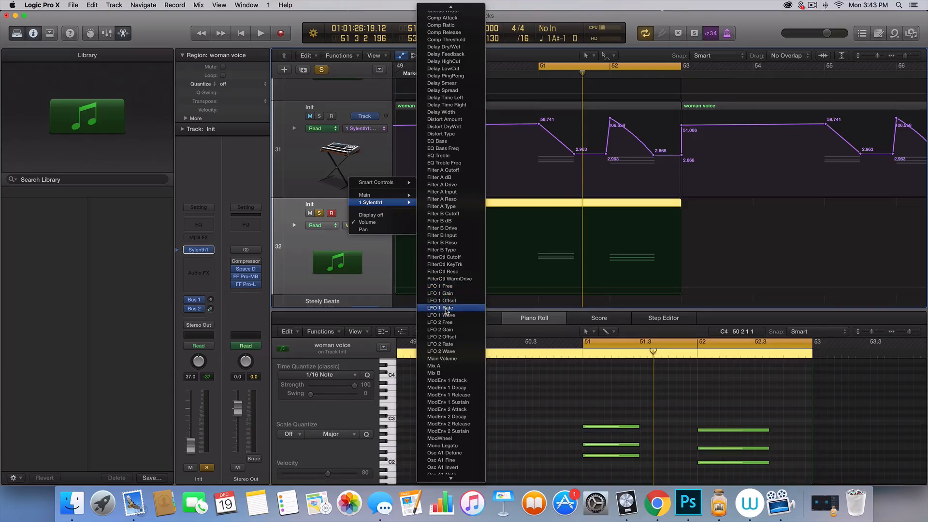
- Add an LFO 1 Rate automation point at the start of bar 51 on track 32 and raise it to about 54.7
left_click(549, 252)
left_click(541, 291)
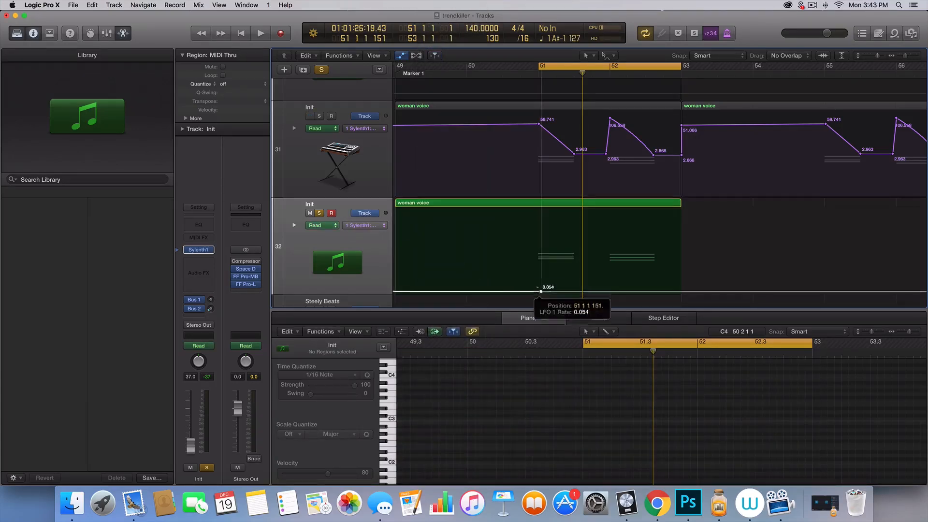
left_click_drag(541, 291, 540, 222)
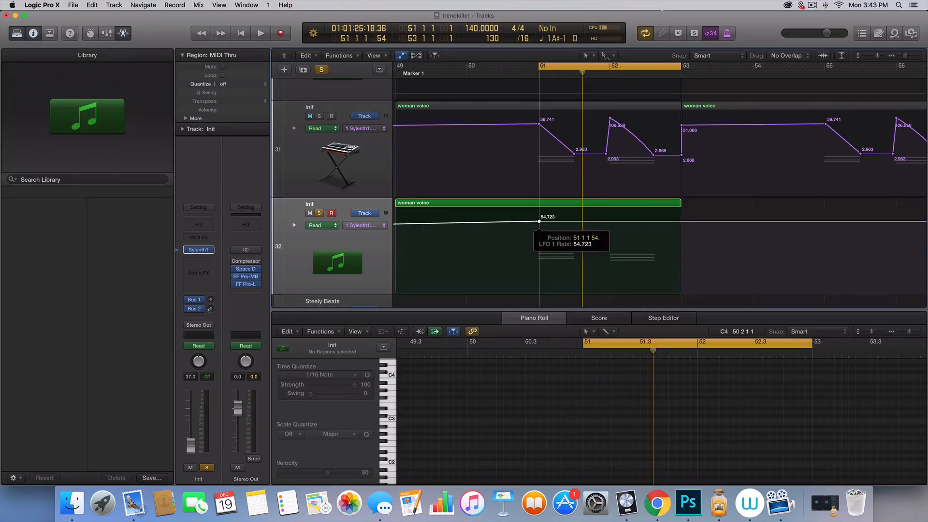
- Raise track 32's bar 51 LFO 1 Rate point to about 57.1 and slope down through about 7.5 to 2.2 by 51 2 4
left_click(539, 221)
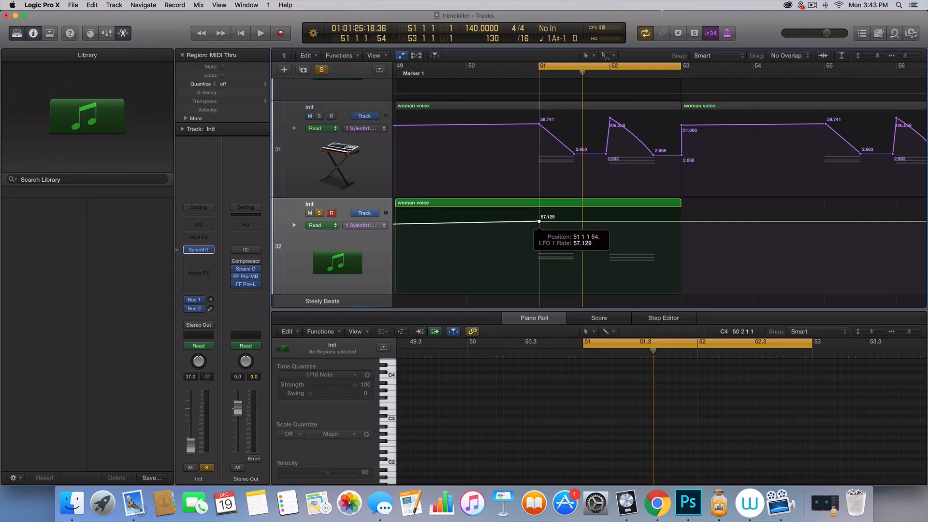
left_click_drag(561, 221, 573, 293)
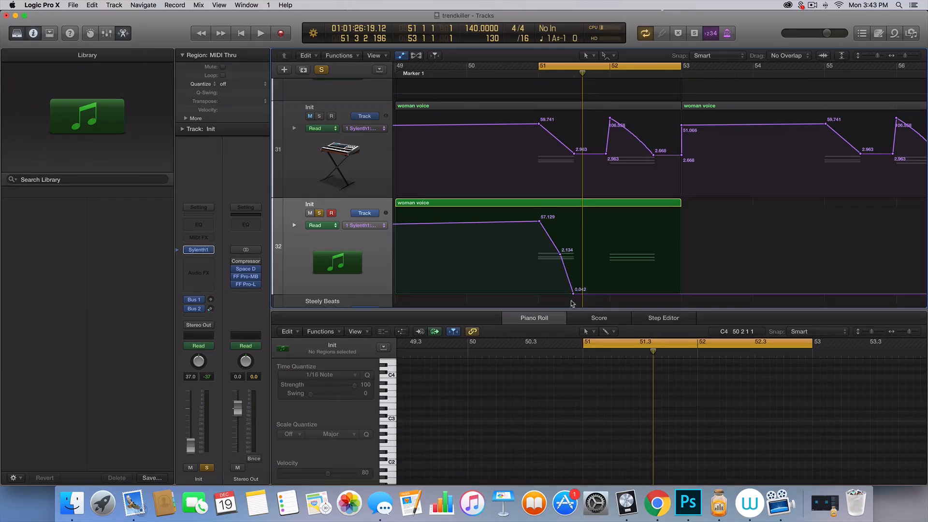
left_click_drag(573, 294, 574, 253)
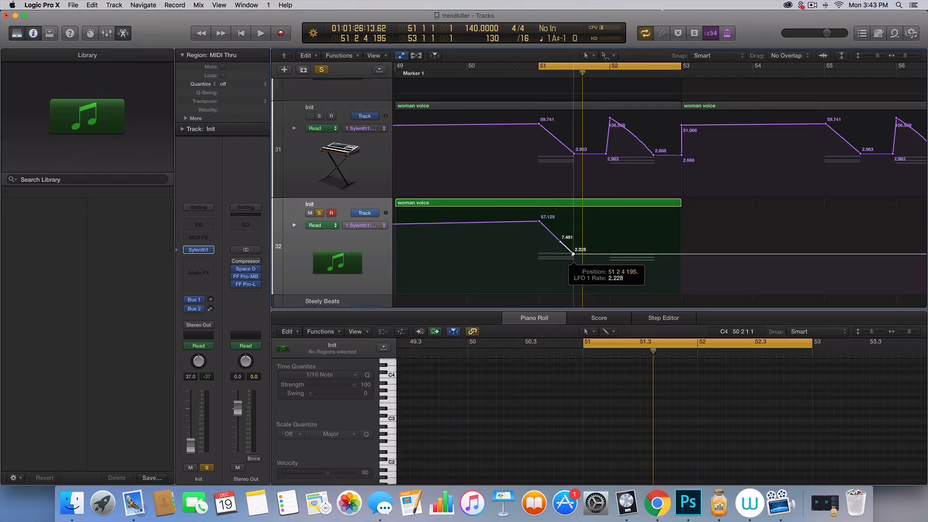
- Play track 32's first chord to hear the falling LFO 1 Rate automation
key("space")
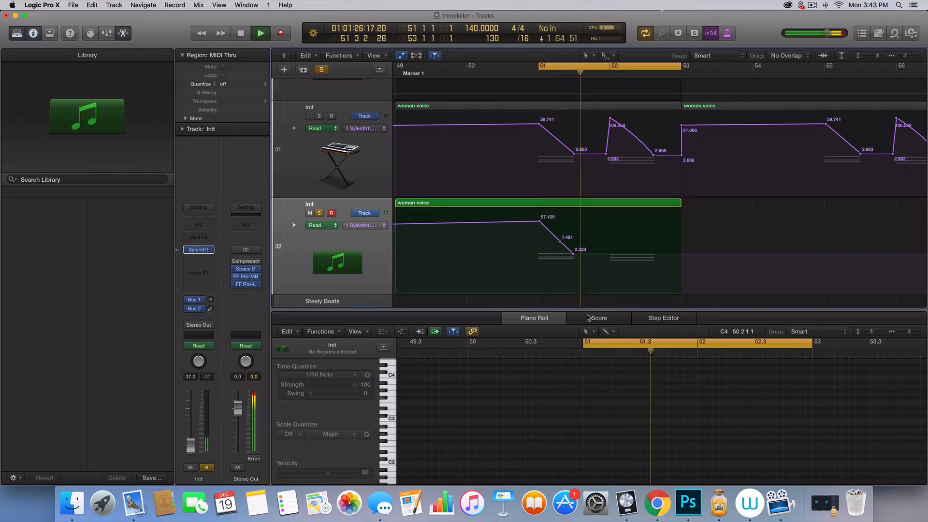
key("space")
key("space")
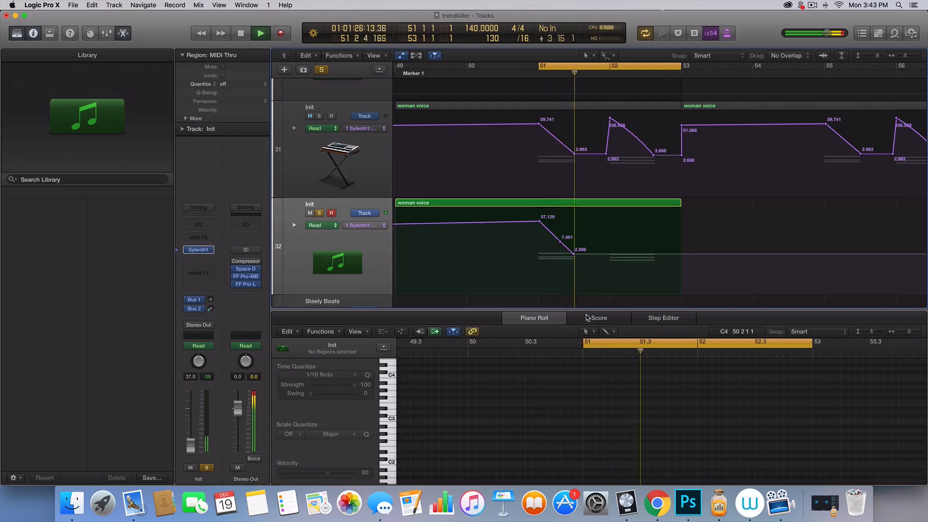
key("space")
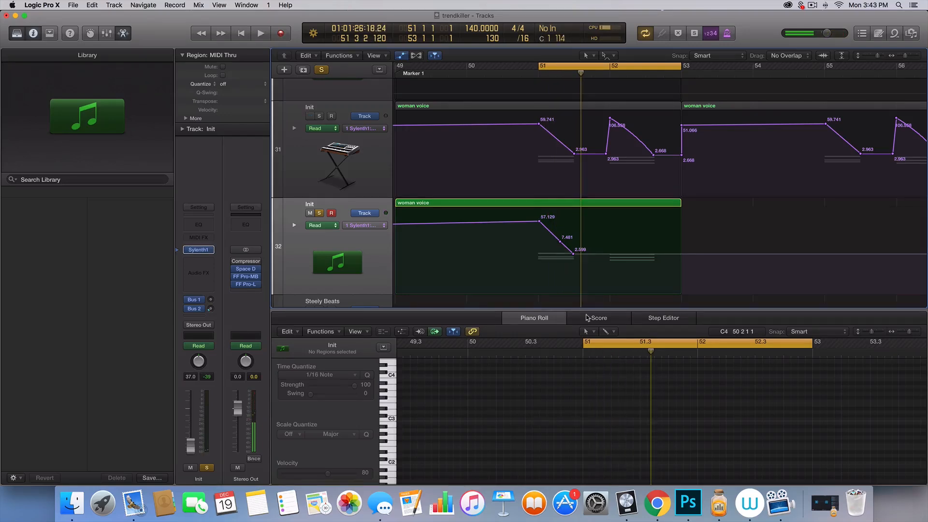
- Add an LFO 1 Rate peak of about 84.3 at bar 52 on track 32, curve it down to about 2.2, and play it back
left_click(610, 251)
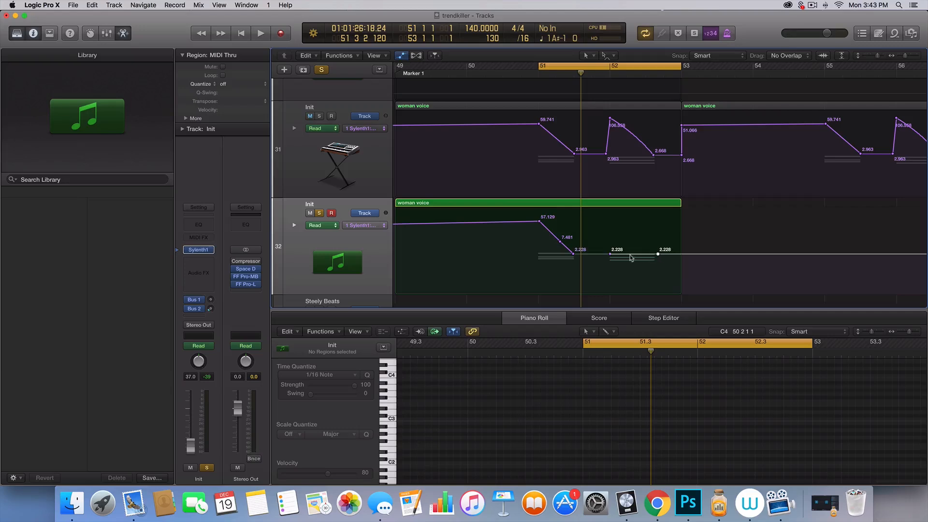
left_click_drag(610, 253, 609, 217)
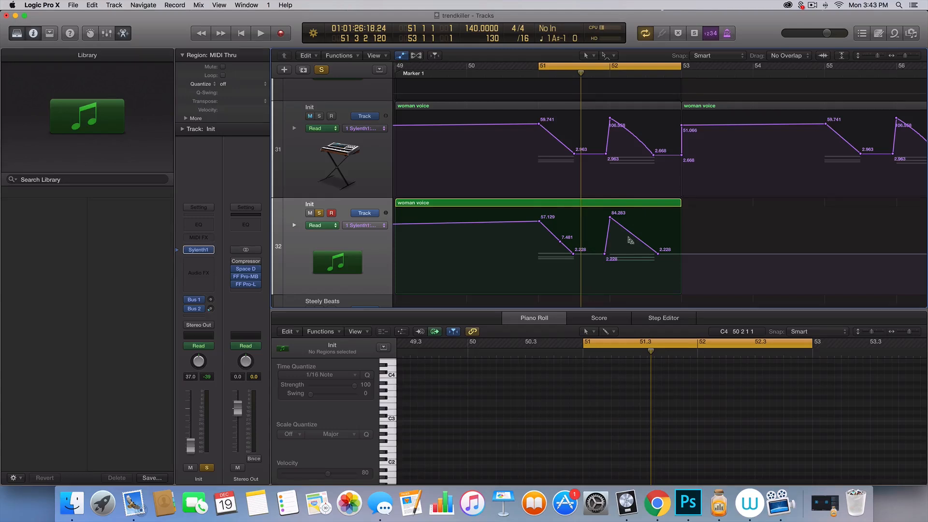
left_click_drag(629, 240, 652, 254)
key("space")
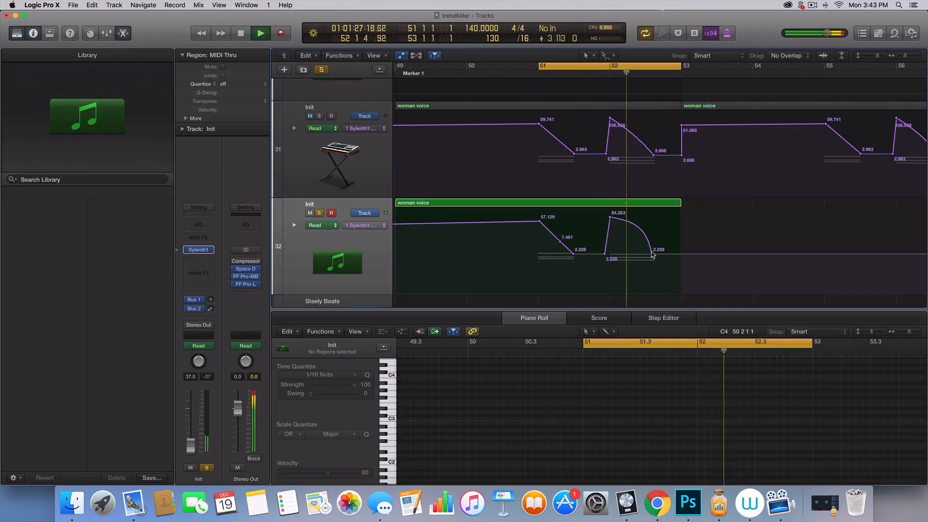
key("space")
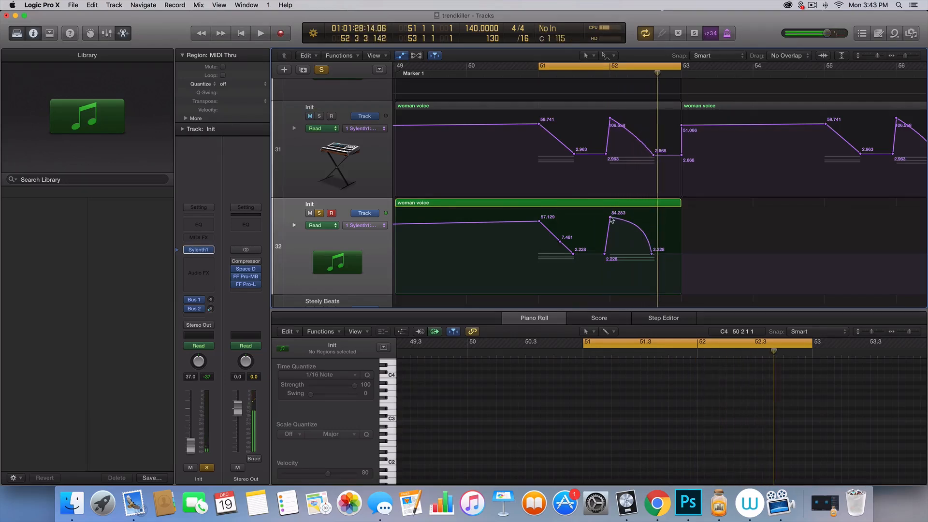
- Try a bar 52 LFO 1 Rate peak of about 191.7 on track 32, looping playback from 51 4 3 to bar 53
left_click_drag(611, 219, 595, 96)
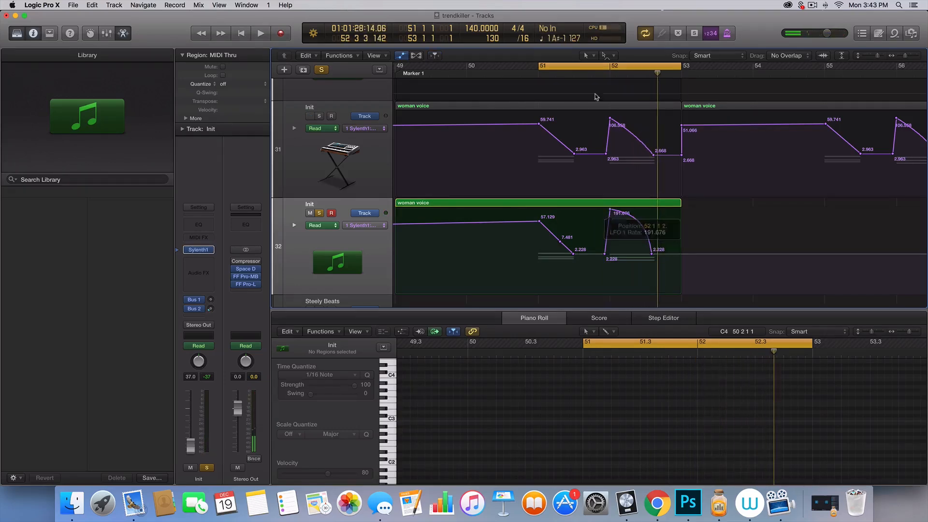
left_click(598, 65)
left_click_drag(598, 65, 680, 66)
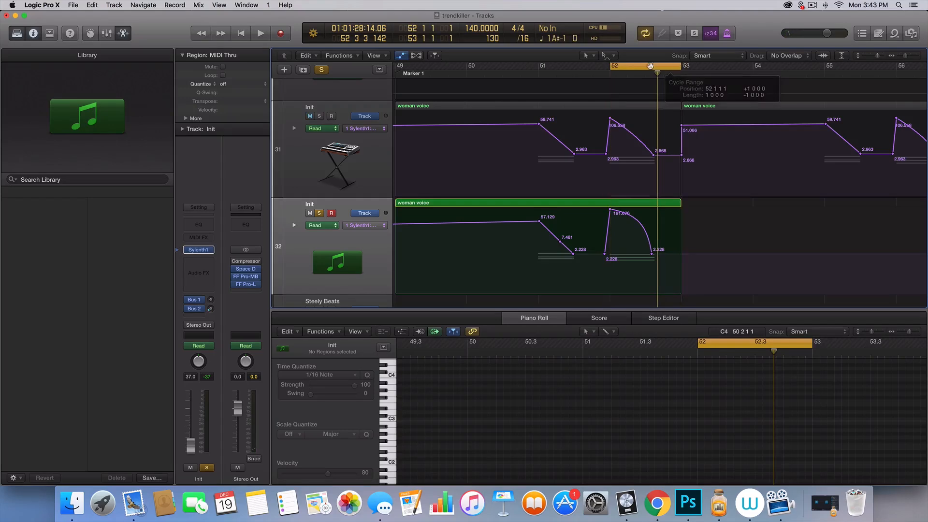
left_click_drag(610, 66, 601, 66)
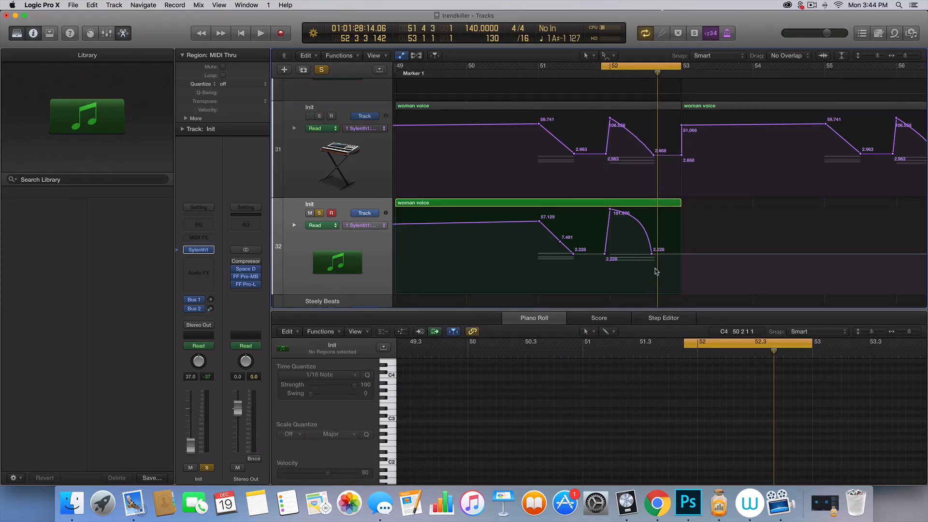
key("space")
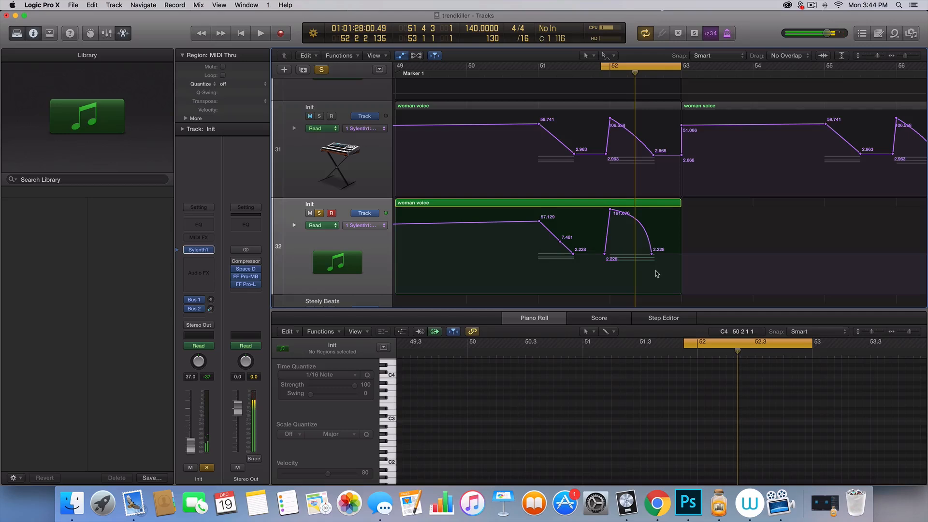
- Try lower bar 52 LFO 1 Rate peaks of about 29.8 and about 9.3 on track 32, playing back each one
left_click_drag(609, 210, 609, 230)
key("space")
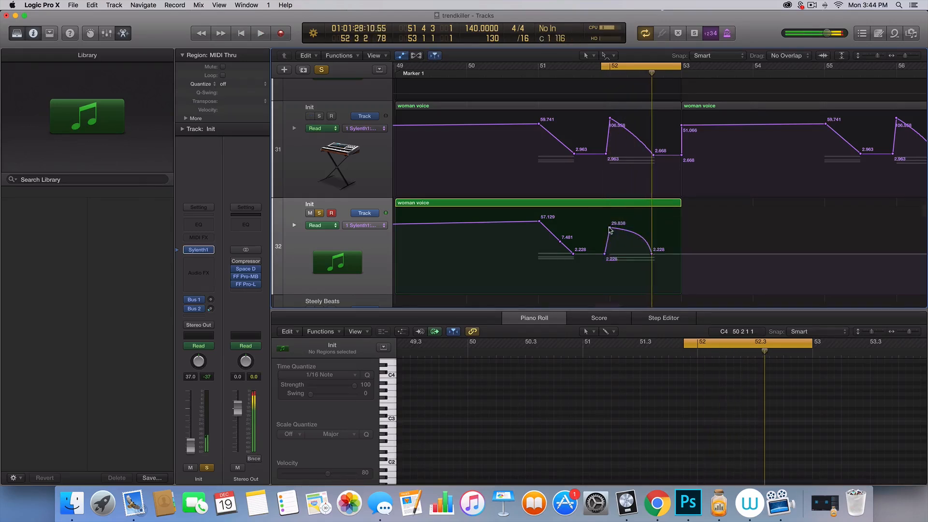
left_click(609, 229)
left_click_drag(609, 228, 610, 239)
key("space")
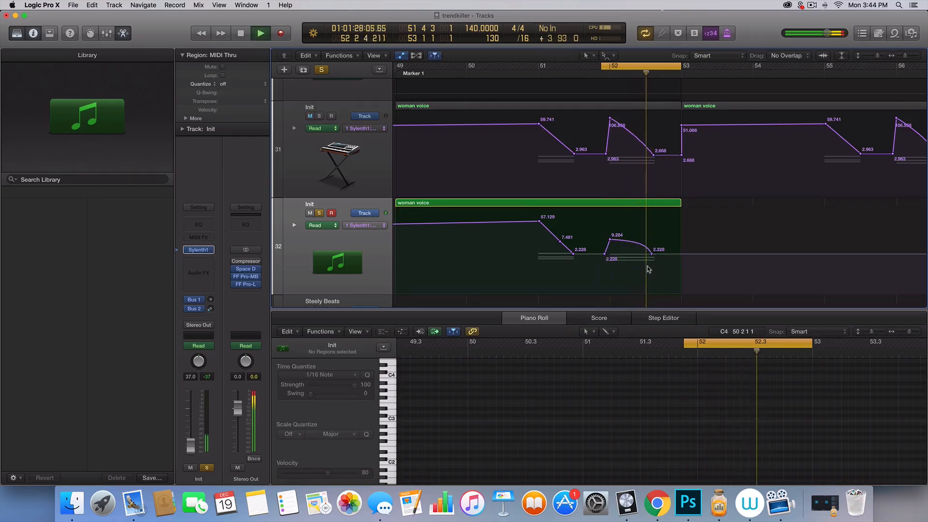
key("space")
- Set track 32's bar 52 LFO 1 Rate peak to about 29.8 and play the chord
left_click_drag(609, 239, 609, 229)
key("space")
key("space")
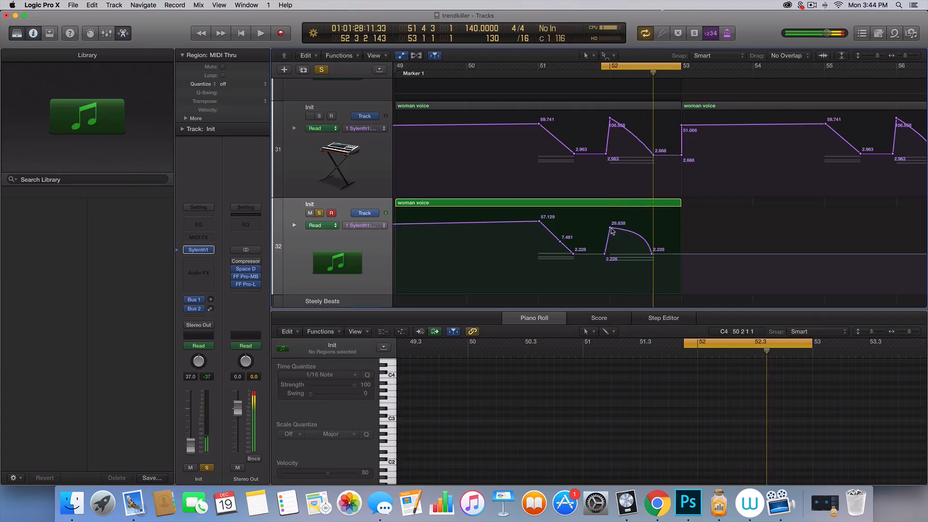
- Unsolo track 32, mute track 31, and set the cycle range from bar 49 to bar 53
scroll(567, 198, "down", 1)
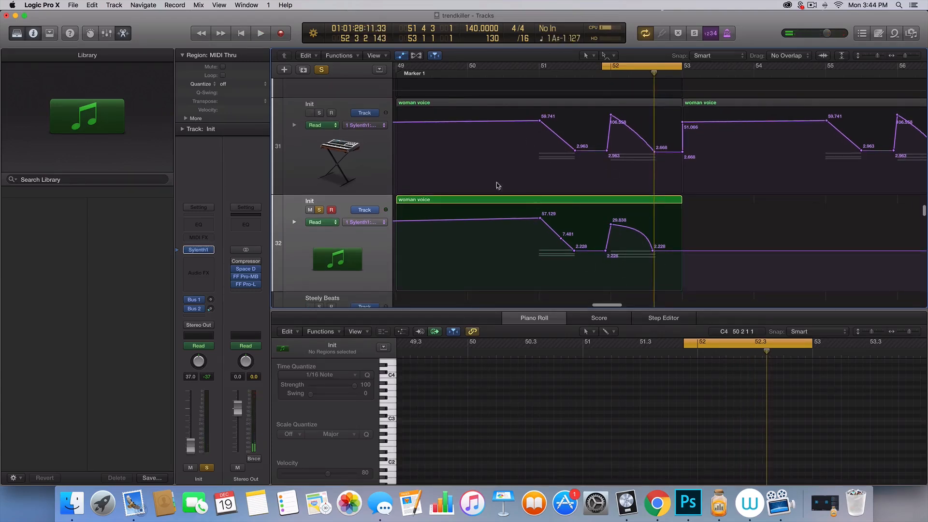
left_click(321, 212)
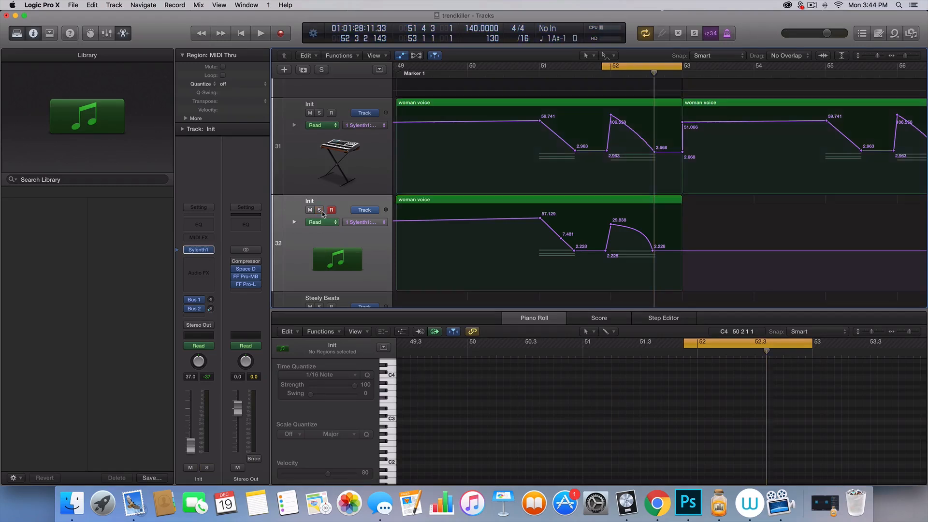
left_click(310, 113)
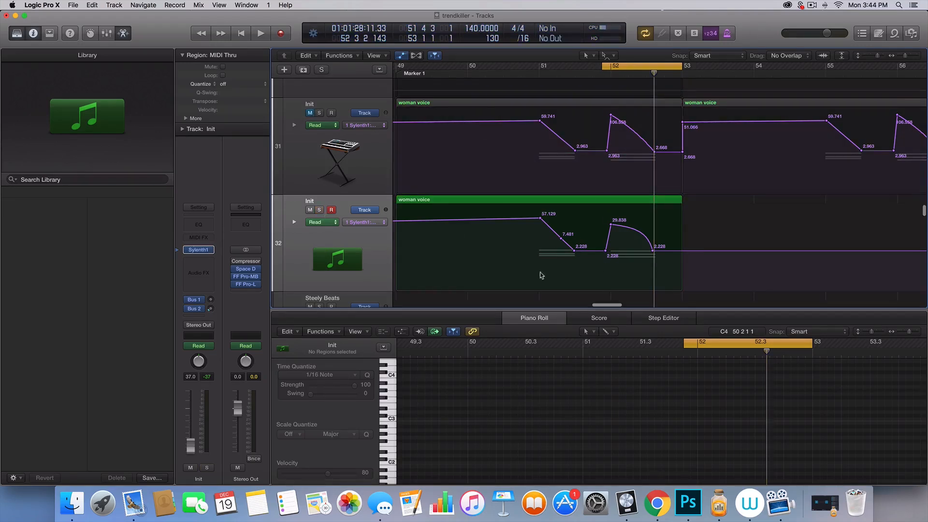
scroll(576, 269, "left", 3)
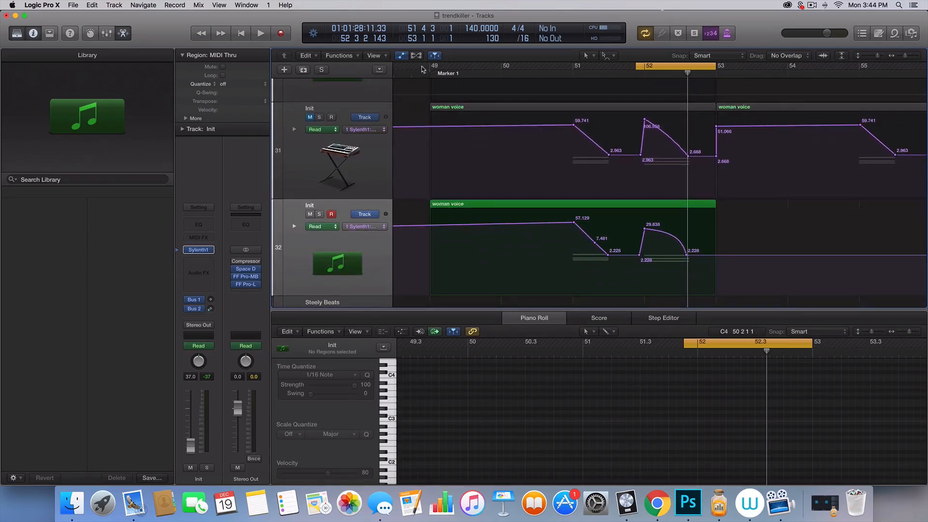
left_click_drag(429, 67, 715, 68)
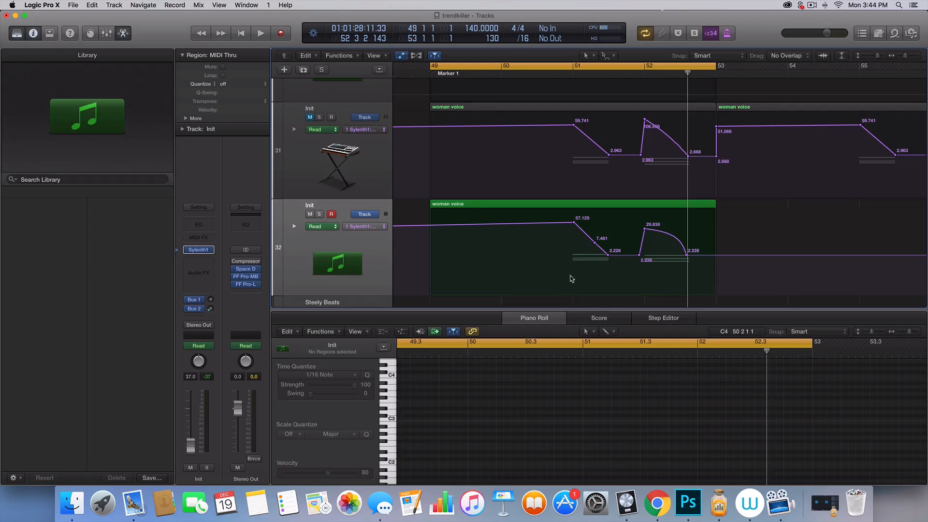
- Compare the woman voice regions and LFO 1 Rate automation curves on tracks 31 and 32
scroll(571, 278, "up", 2)
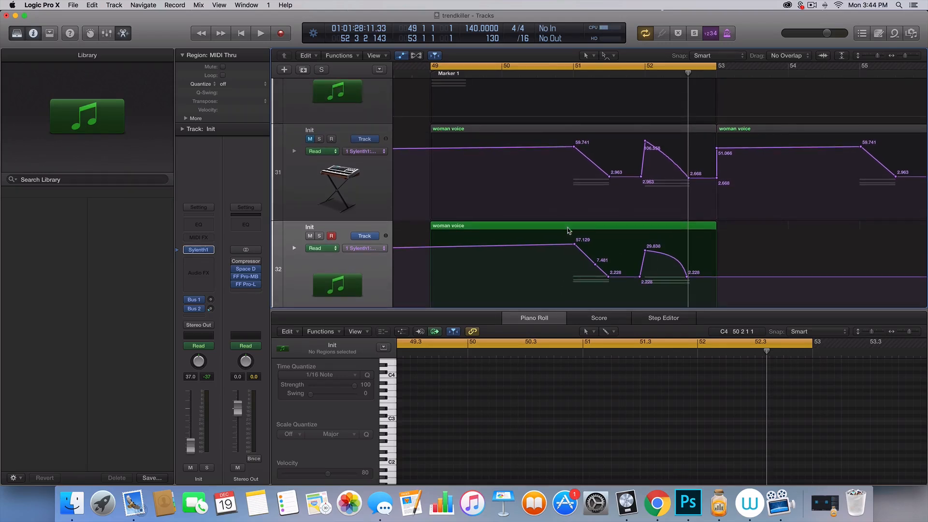
scroll(600, 192, "down", 3)
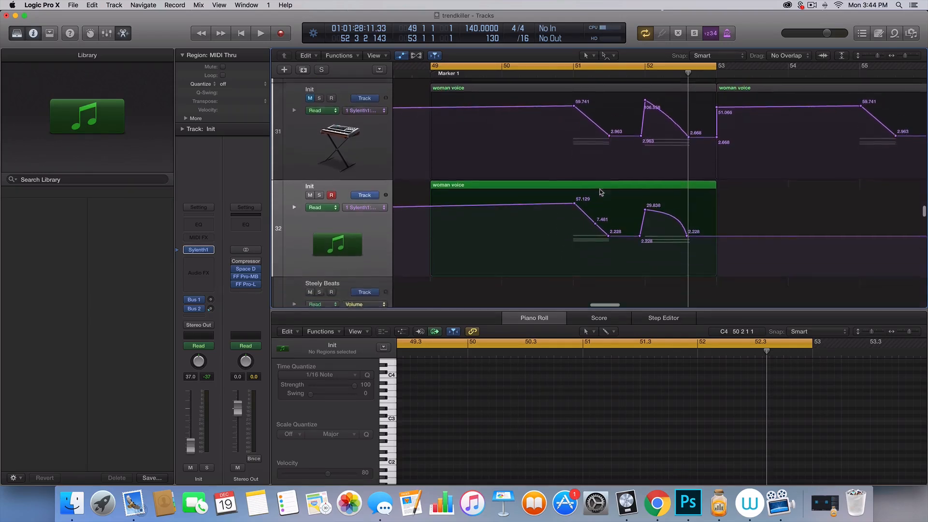
scroll(600, 191, "down", 5)
scroll(619, 176, "up", 8)
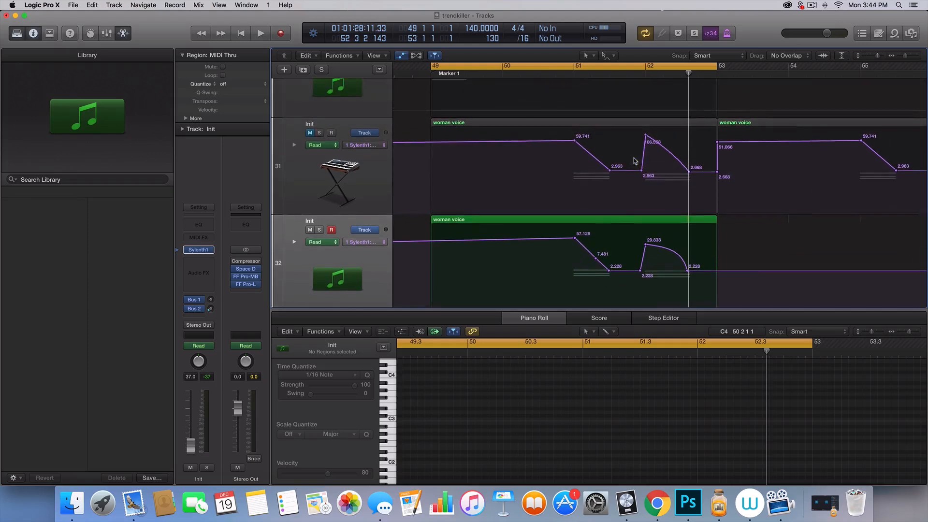
scroll(635, 159, "up", 2)
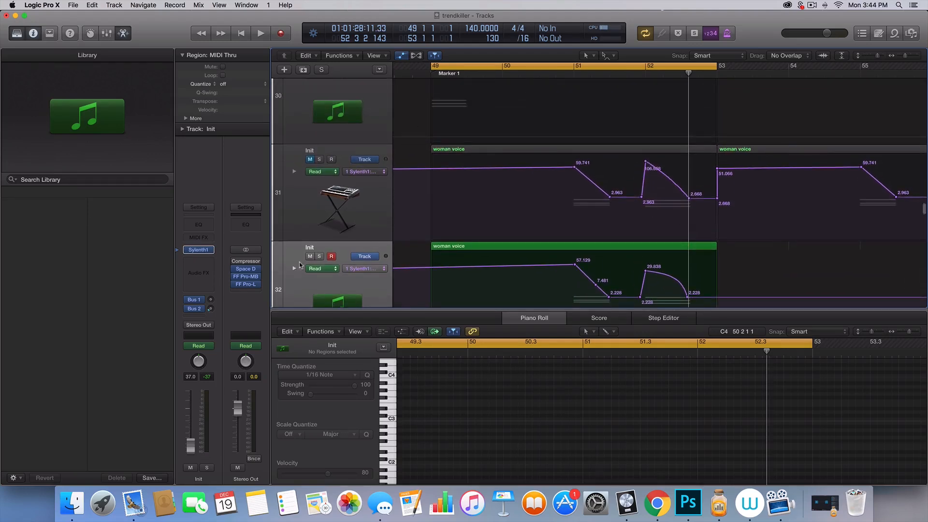
scroll(554, 152, "down", 1)
scroll(554, 151, "right", 3)
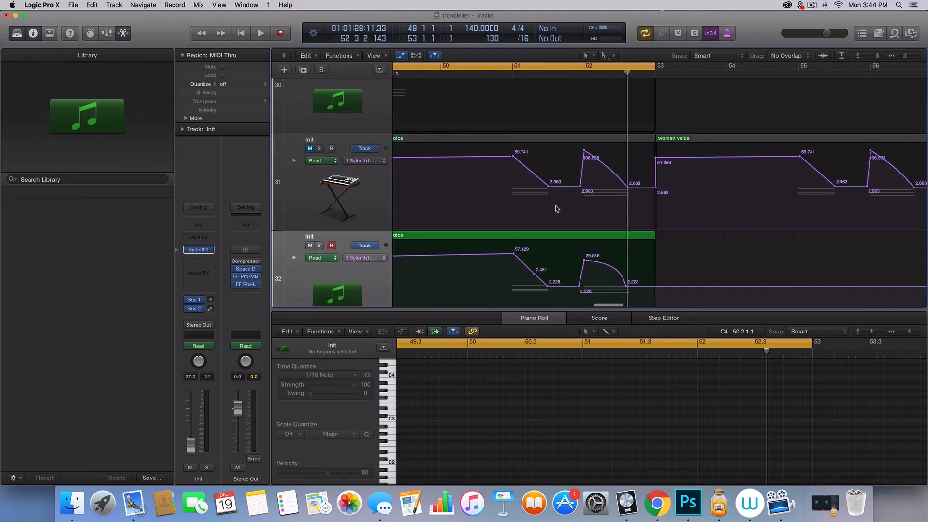
scroll(555, 206, "right", 5)
scroll(495, 202, "down", 3)
scroll(496, 202, "up", 3)
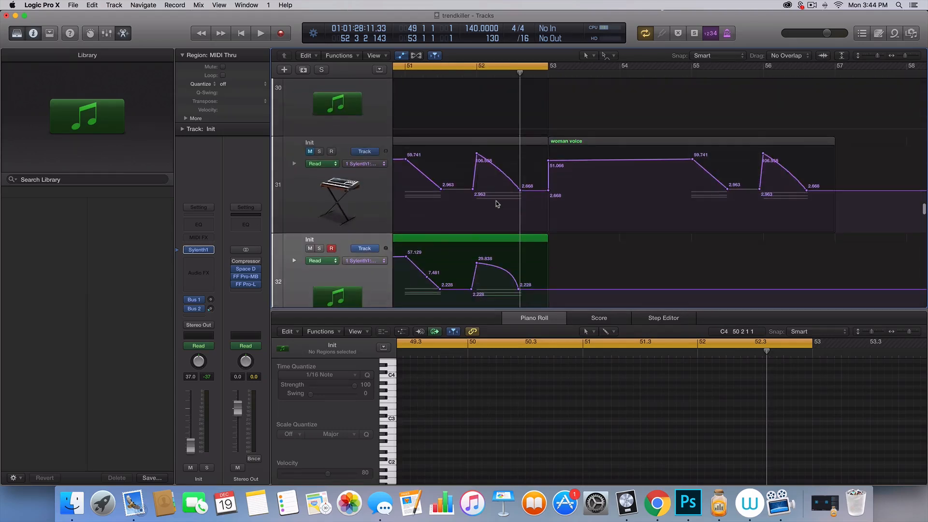
- Set the cycle range from 52 4 2 to 55 3 1 to cover the start of track 28's woman voice region
left_click(554, 63)
left_click(552, 68)
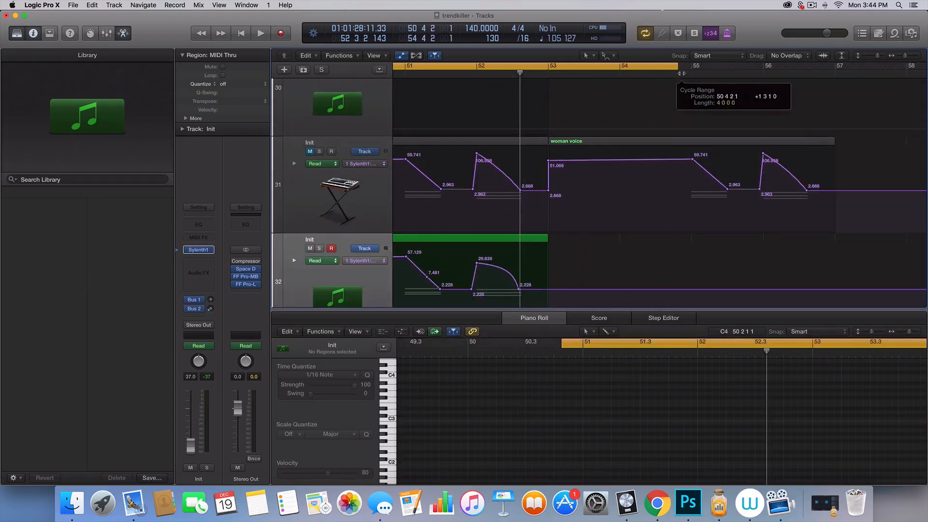
scroll(598, 122, "up", 6)
scroll(598, 119, "up", 1)
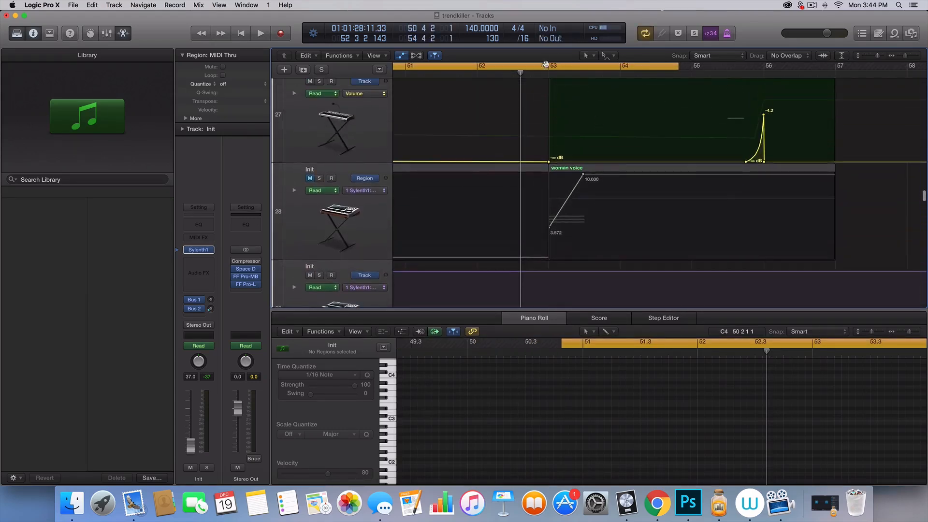
left_click_drag(547, 66, 727, 68)
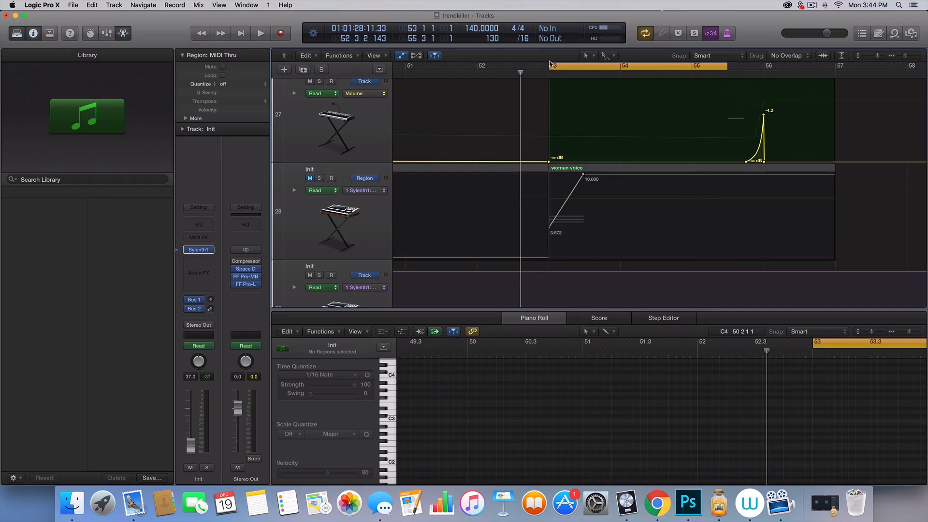
left_click_drag(549, 63, 535, 64)
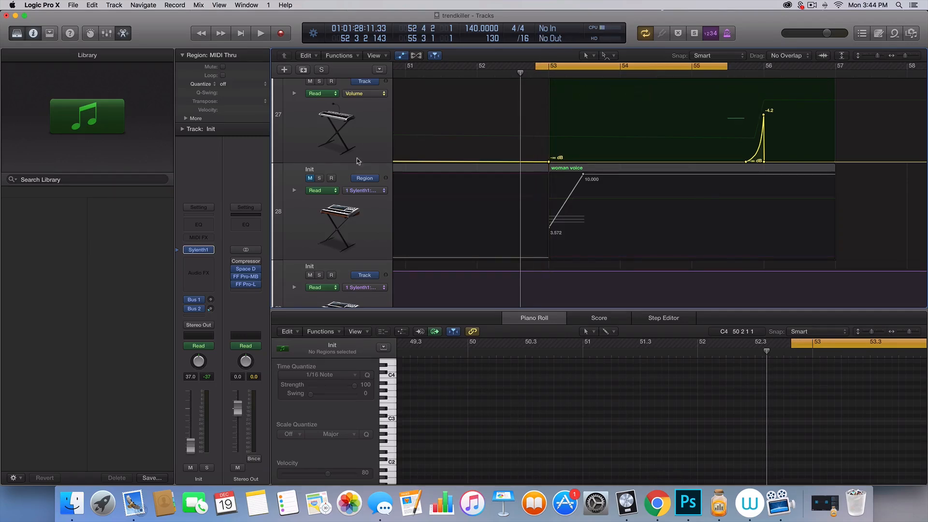
- Unmute and solo track 28, play its woman voice chord at bar 53, and zoom in on its automation ramp
left_click(309, 178)
left_click(320, 177)
key("space")
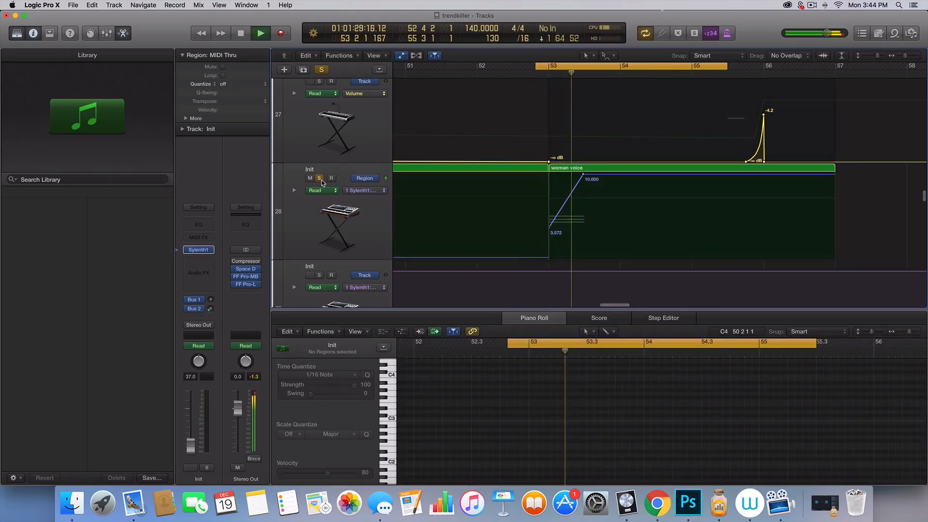
key("space")
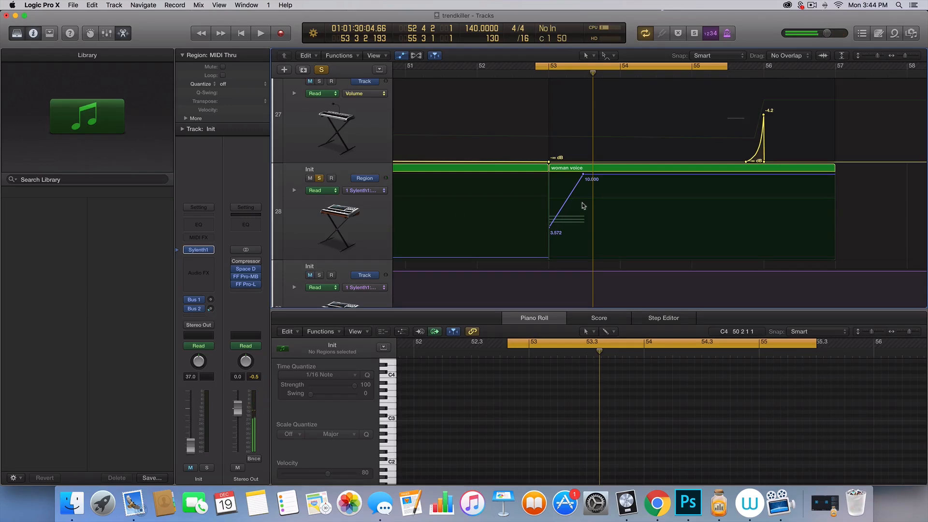
key("super+Right")
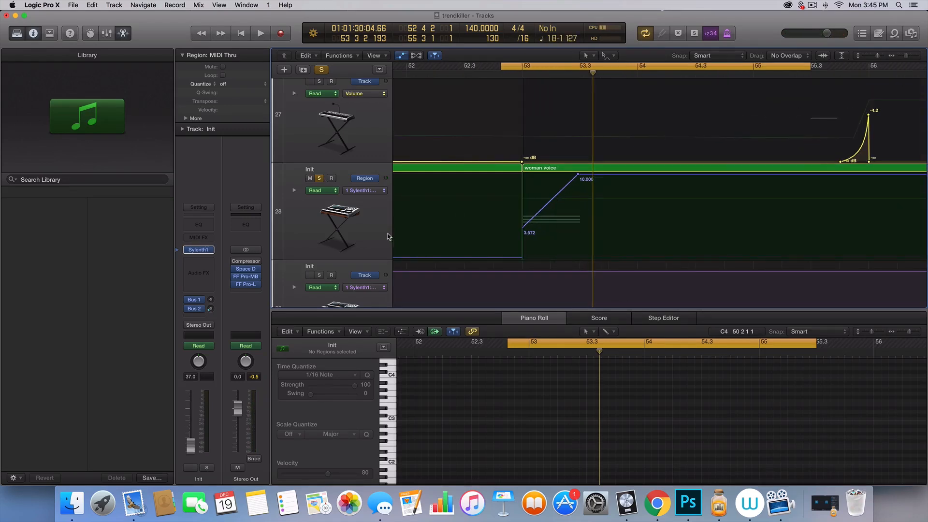
- Examine track 28's Sylenth1 settings while playing its woman voice chord at bar 53, closing the synth when done
left_click(351, 244)
left_click(198, 252)
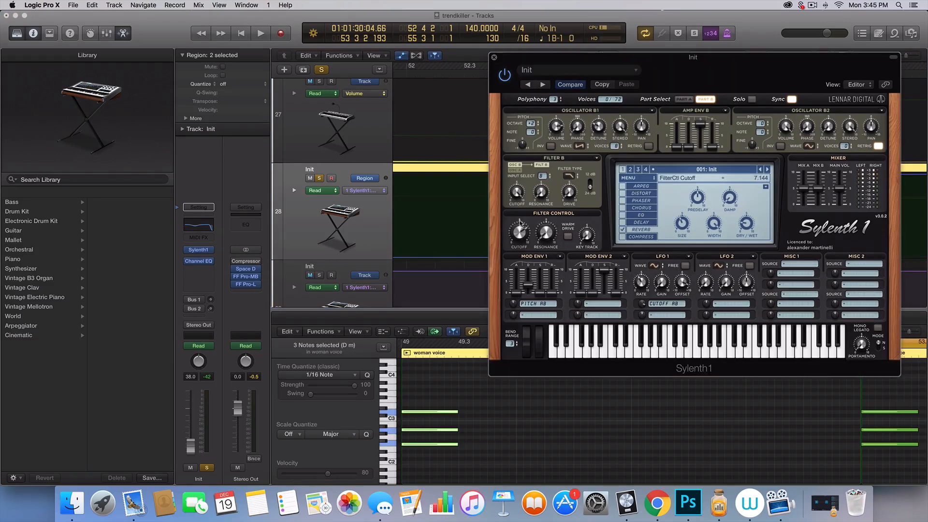
key("space")
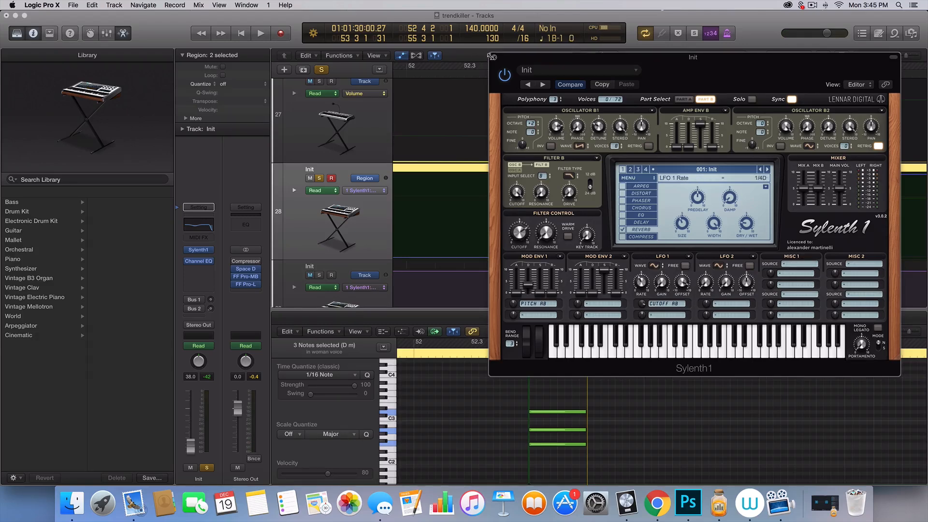
left_click(491, 57)
- Set the cycle range from 49 1 1 to 50 2 4 and play track 28's woman voice chord there
scroll(483, 155, "left", 5)
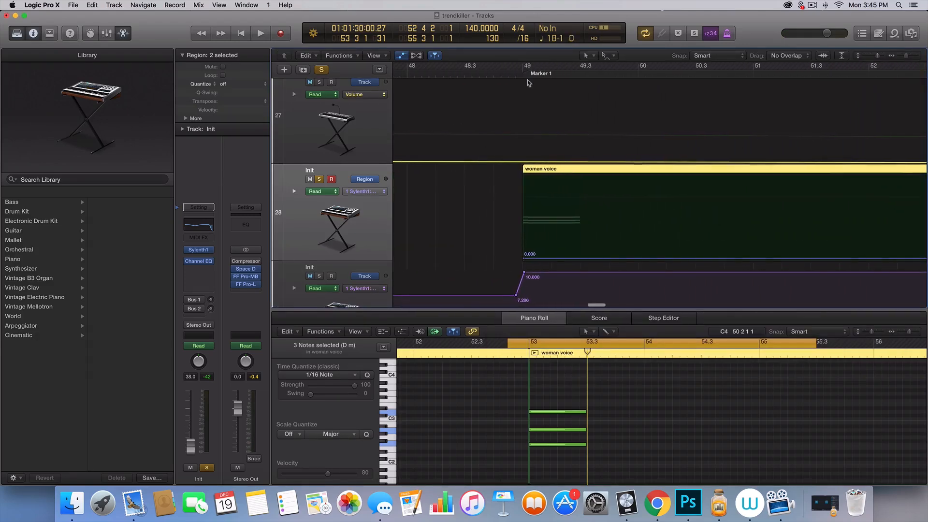
left_click_drag(510, 70, 687, 68)
key("space")
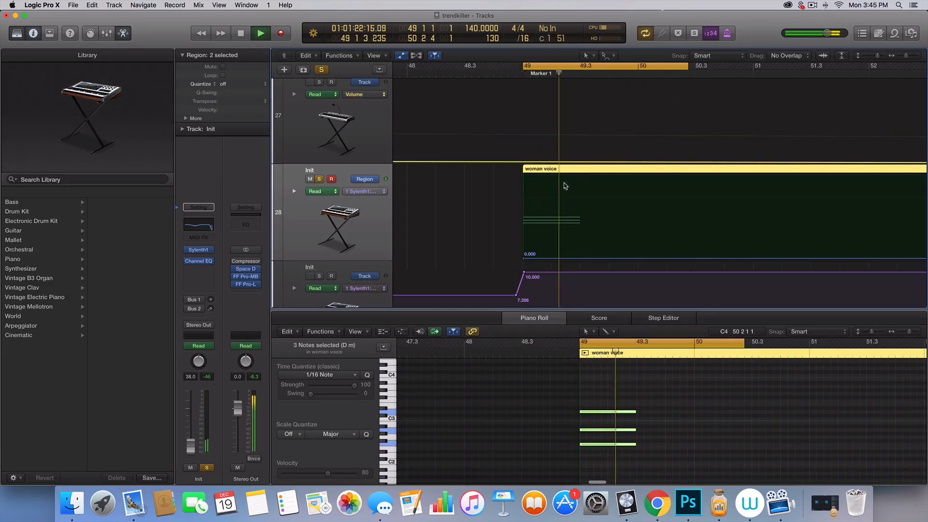
key("space")
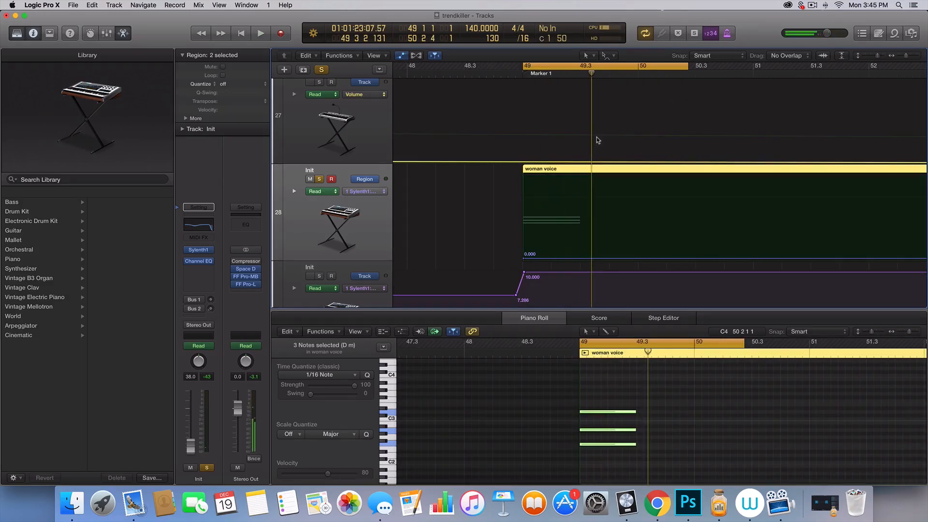
- Unsolo track 28 and extend the end of the cycle range to 53 3 3
scroll(597, 140, "down", 10)
scroll(597, 140, "right", 3)
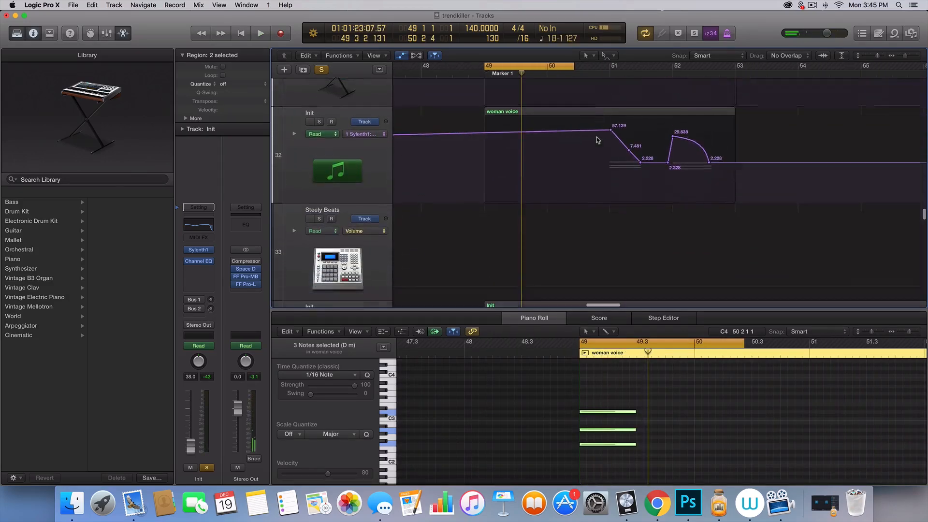
scroll(597, 140, "up", 8)
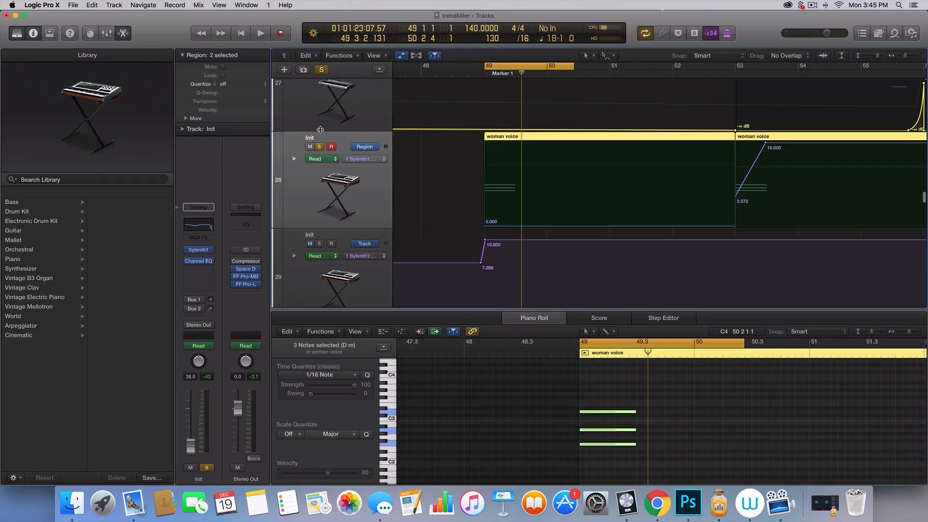
left_click(319, 149)
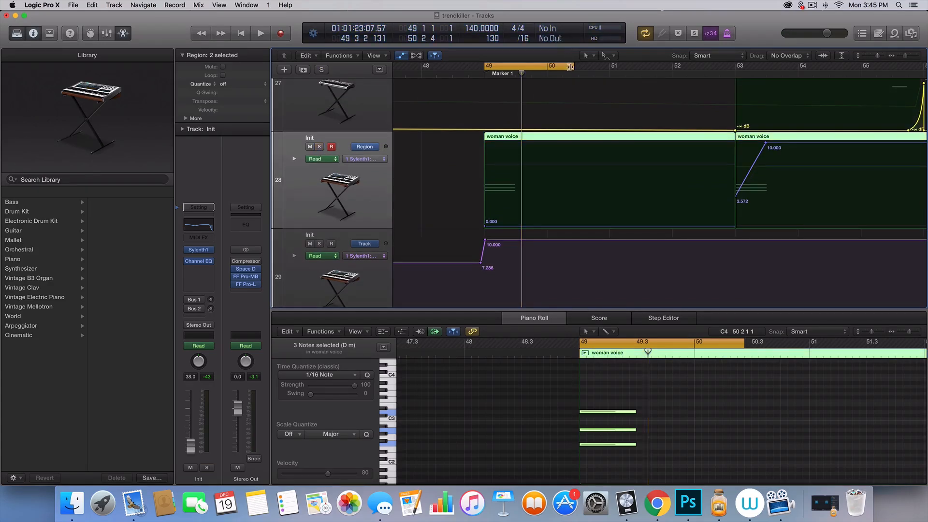
left_click_drag(570, 67, 774, 67)
- Review the woman voice regions and automation curves across the tracks around 28 to 31 between bars 49 and 53
scroll(603, 205, "down", 3)
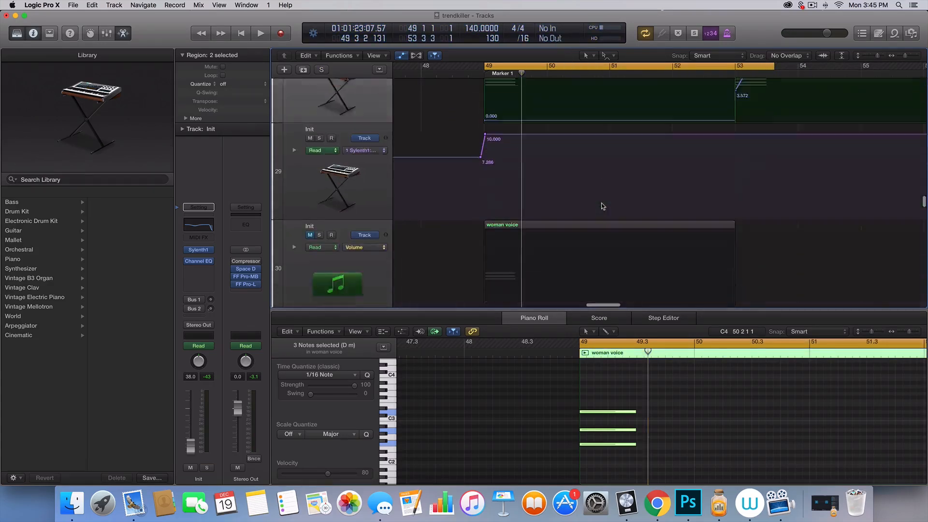
scroll(603, 205, "down", 5)
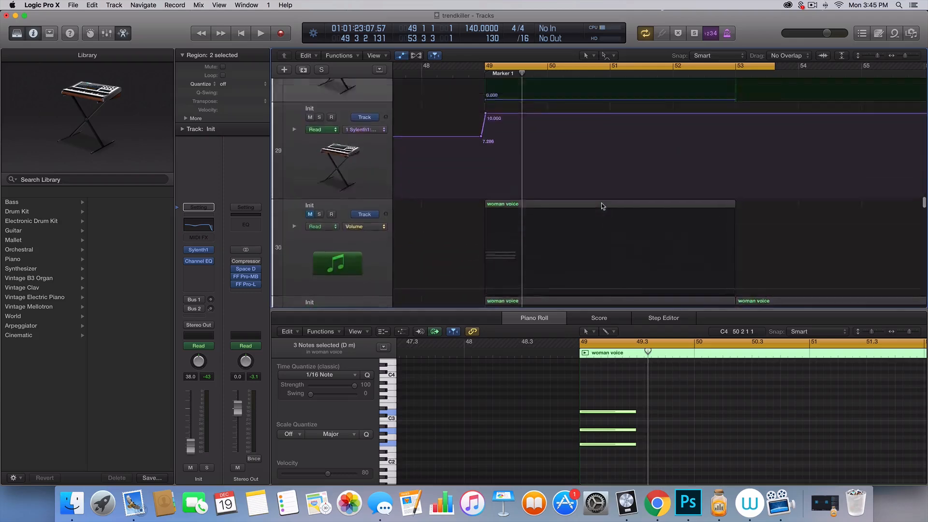
scroll(601, 206, "down", 10)
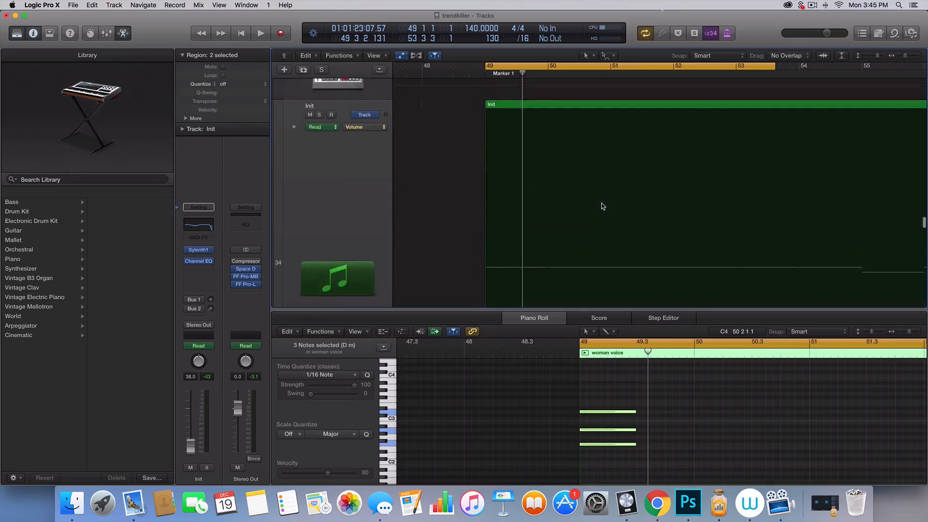
scroll(601, 205, "up", 8)
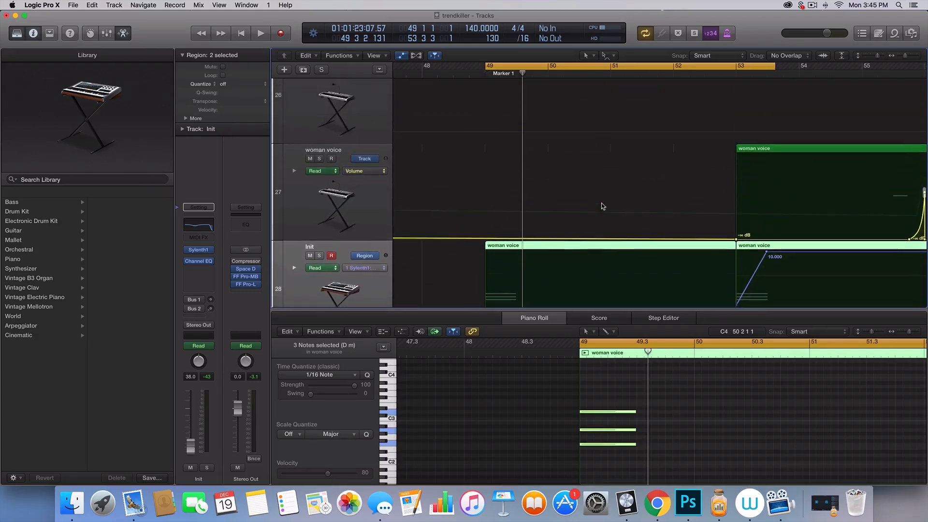
scroll(497, 99, "down", 3)
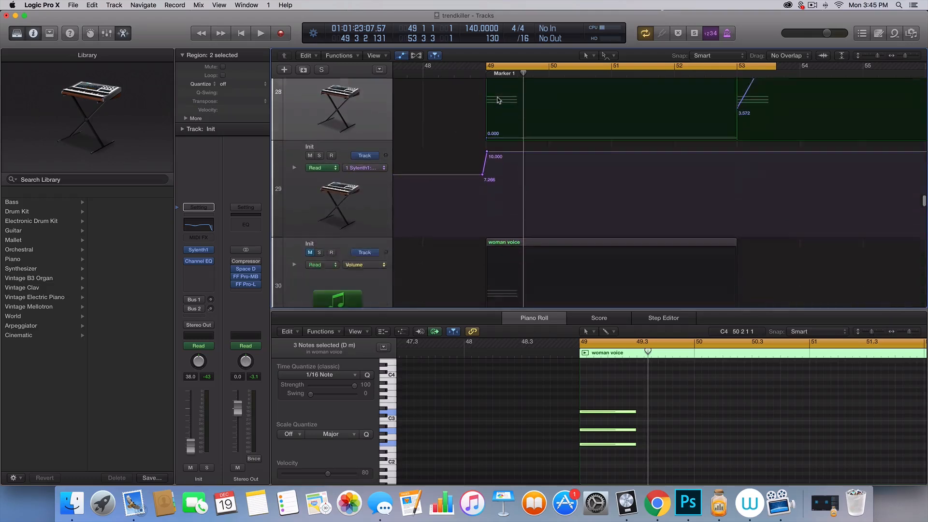
scroll(498, 99, "down", 3)
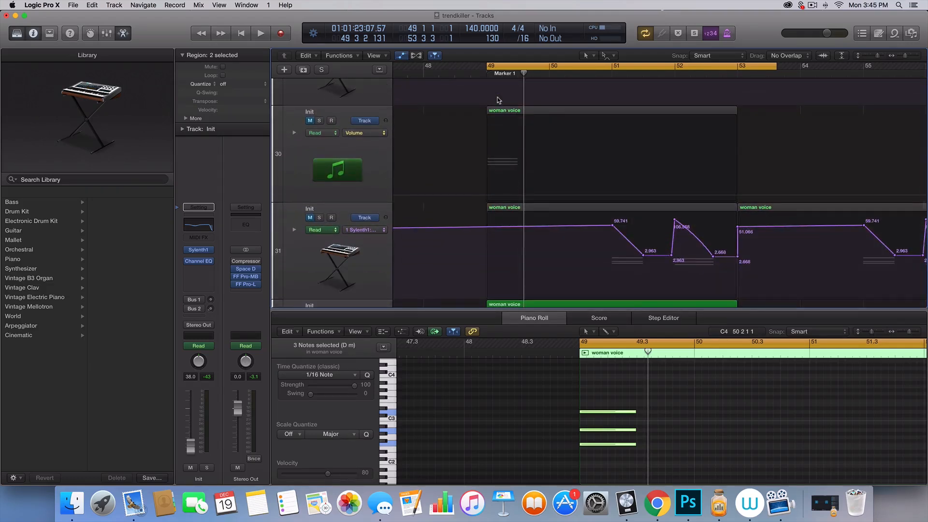